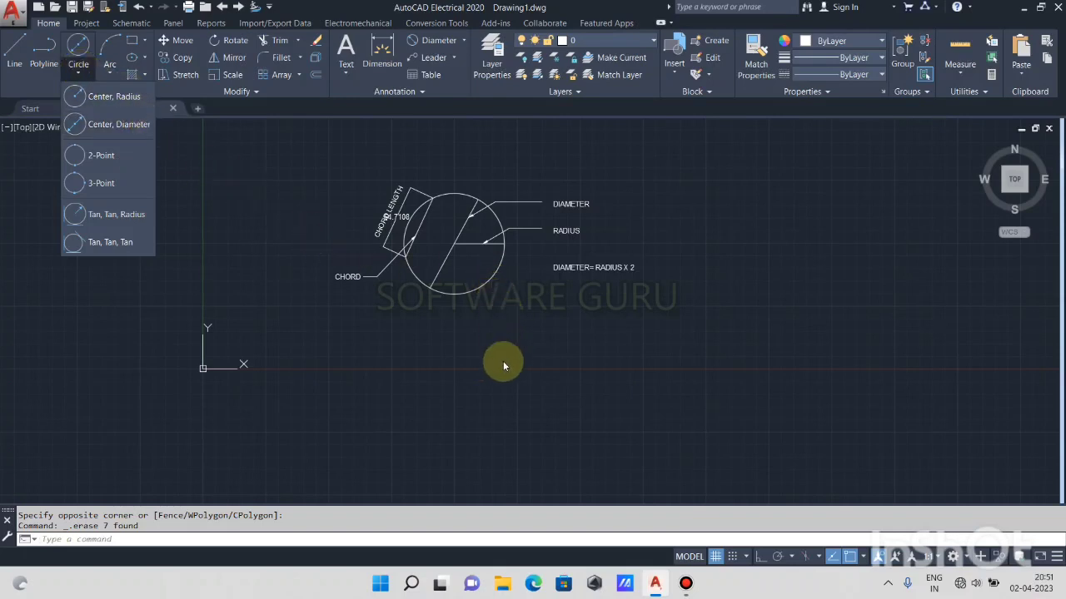
Draw a horizontal line 50 units long with Ortho on, in the empty area beside the annotated circle
{"action": "middle_click_drag", "start_coordinate": [545, 380], "coordinate": [380, 419]}
{"action": "left_click", "coordinate": [14, 51]}
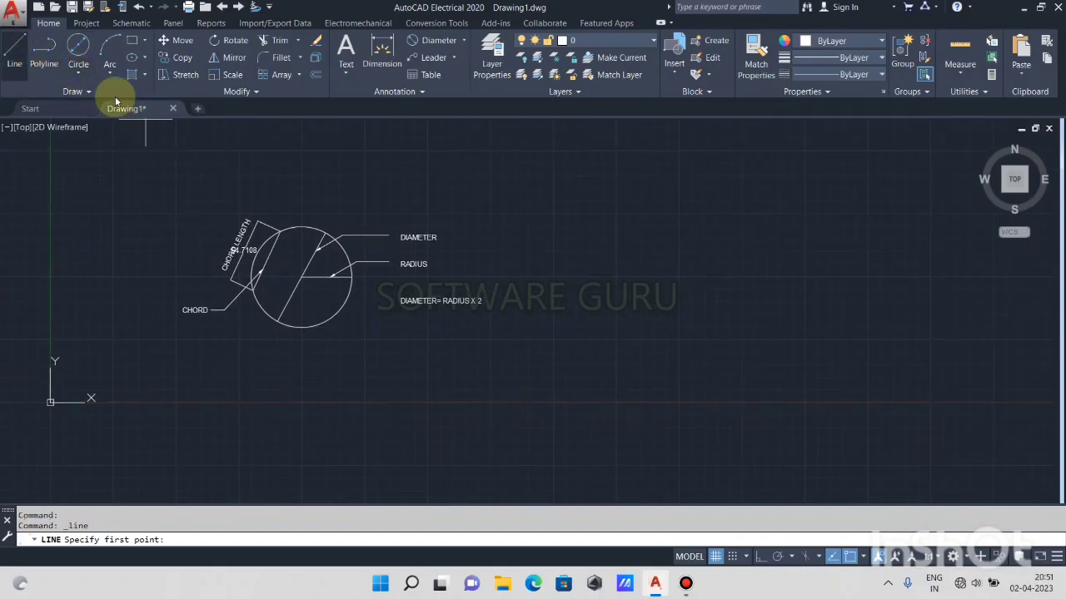
{"action": "left_click", "coordinate": [559, 230]}
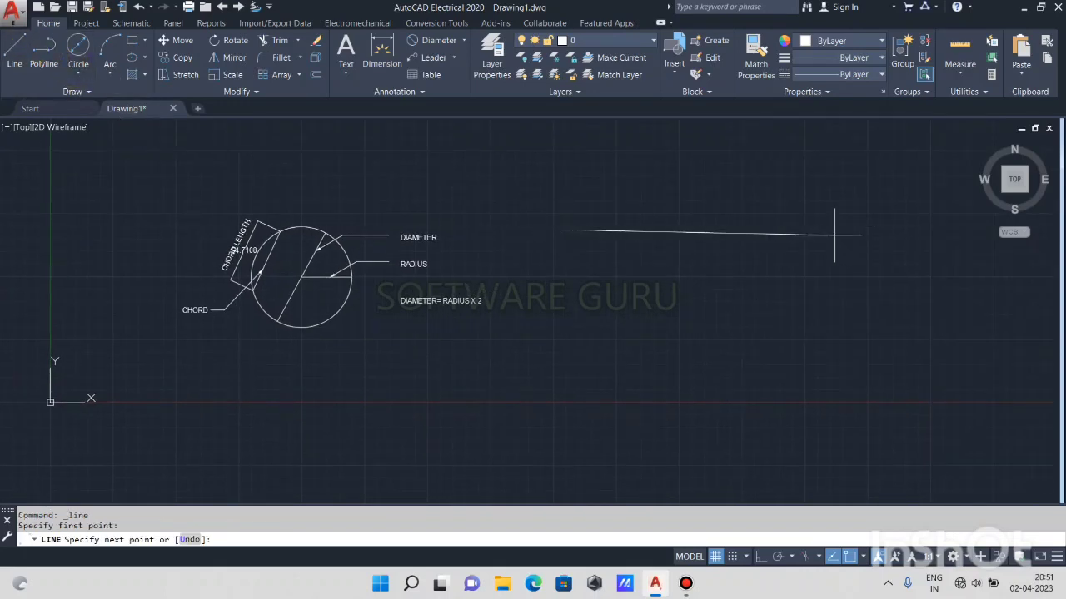
{"action": "key", "text": "F8"}
{"action": "type", "text": "50"}
{"action": "key", "text": "Return"}
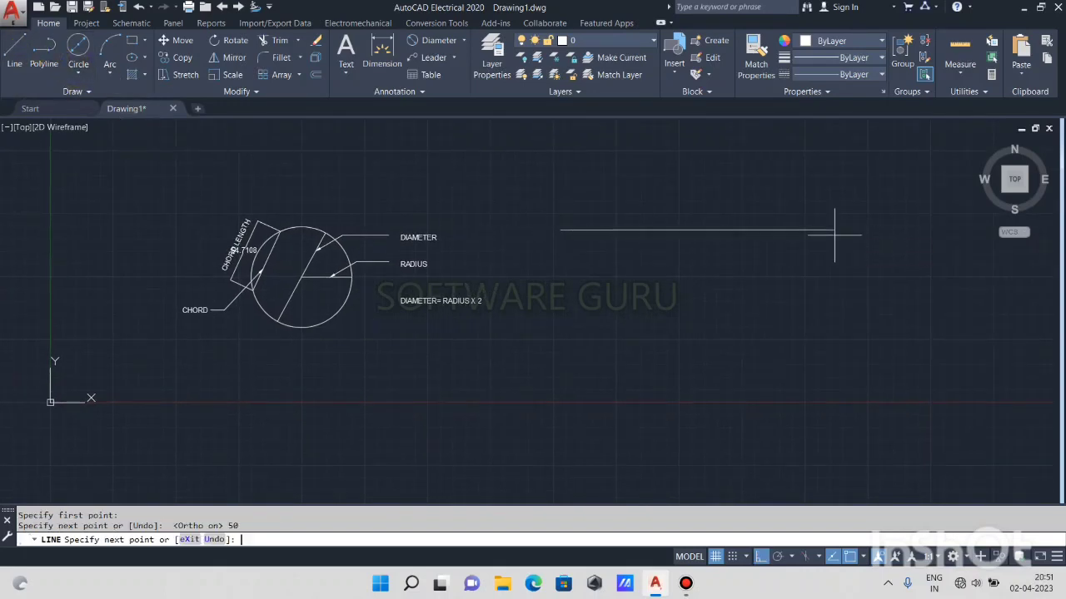
{"action": "key", "text": "Escape"}
{"action": "scroll", "coordinate": [589, 238], "scroll_direction": "up", "scroll_amount": 2}
{"action": "scroll", "coordinate": [587, 238], "scroll_direction": "up", "scroll_amount": 2}
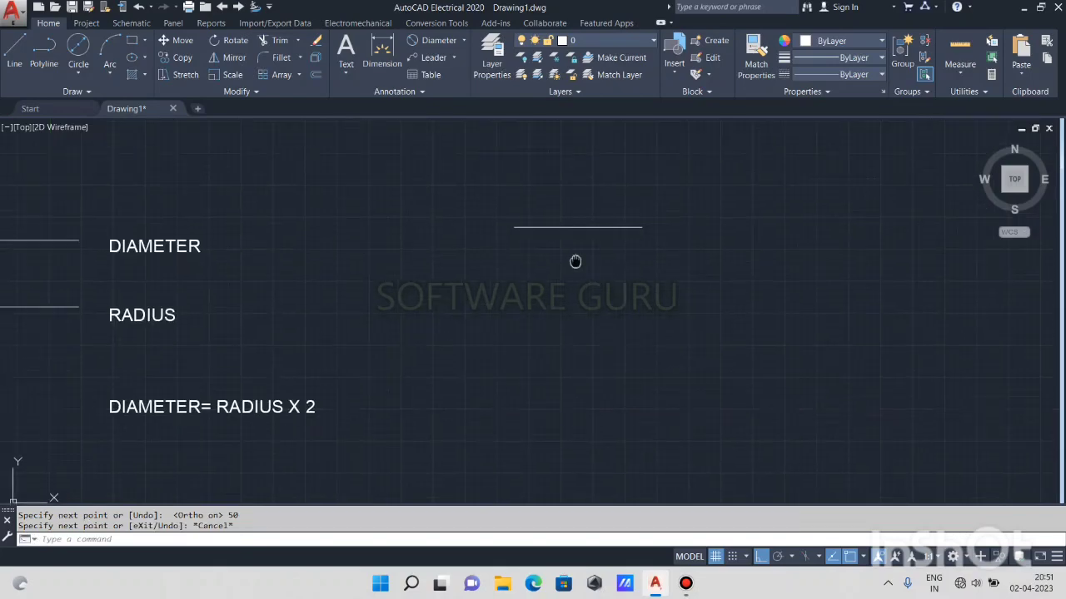
{"action": "scroll", "coordinate": [588, 315], "scroll_direction": "down", "scroll_amount": 2}
{"action": "scroll", "coordinate": [588, 309], "scroll_direction": "up", "scroll_amount": 2}
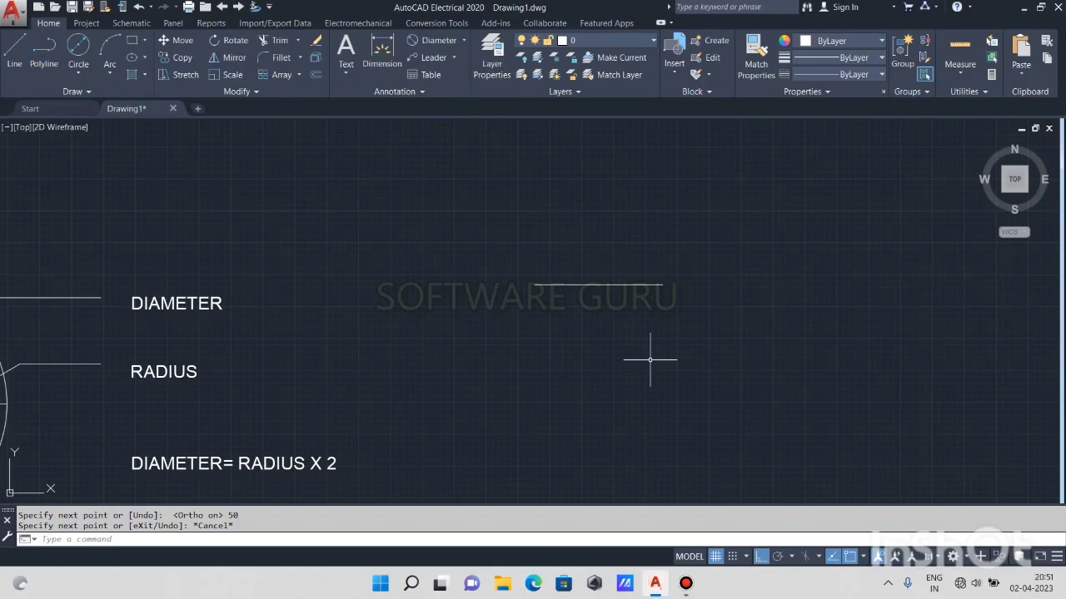
{"action": "type", "text": "c"}
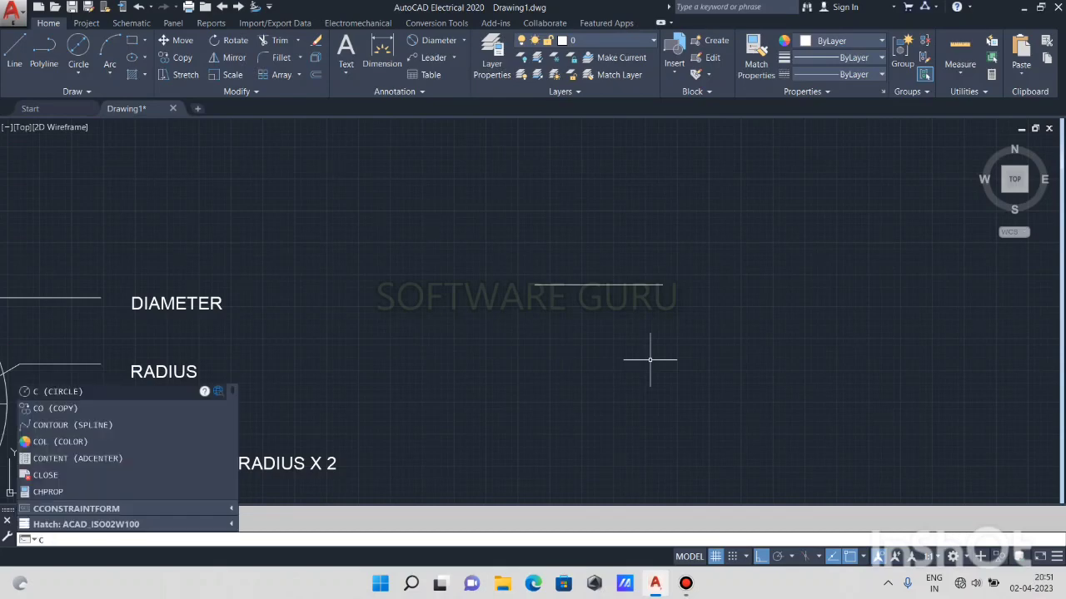
{"action": "key", "text": "Return"}
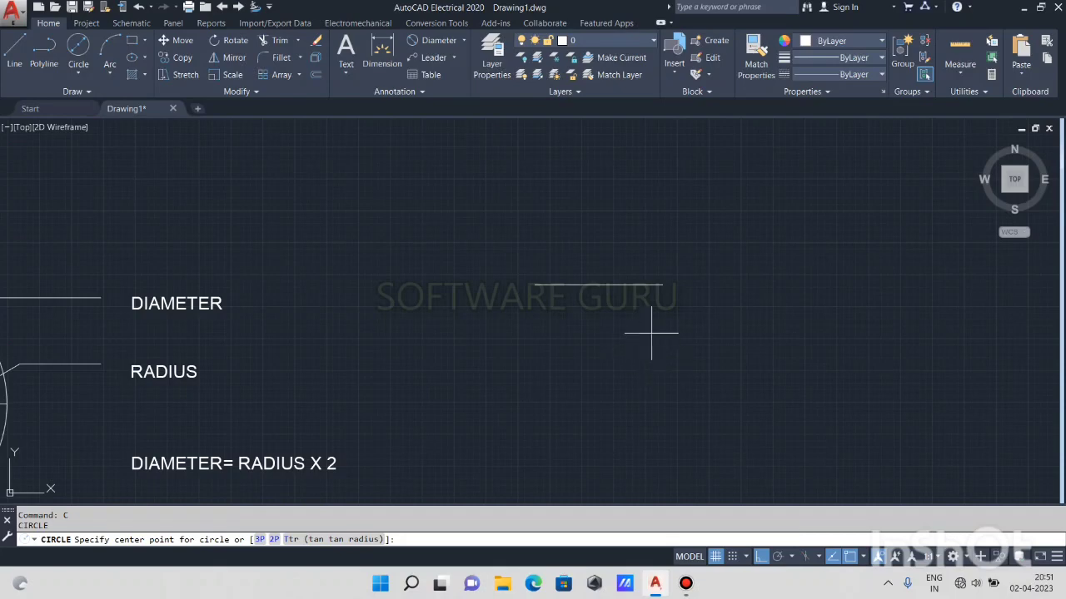
{"action": "key", "text": "Escape"}
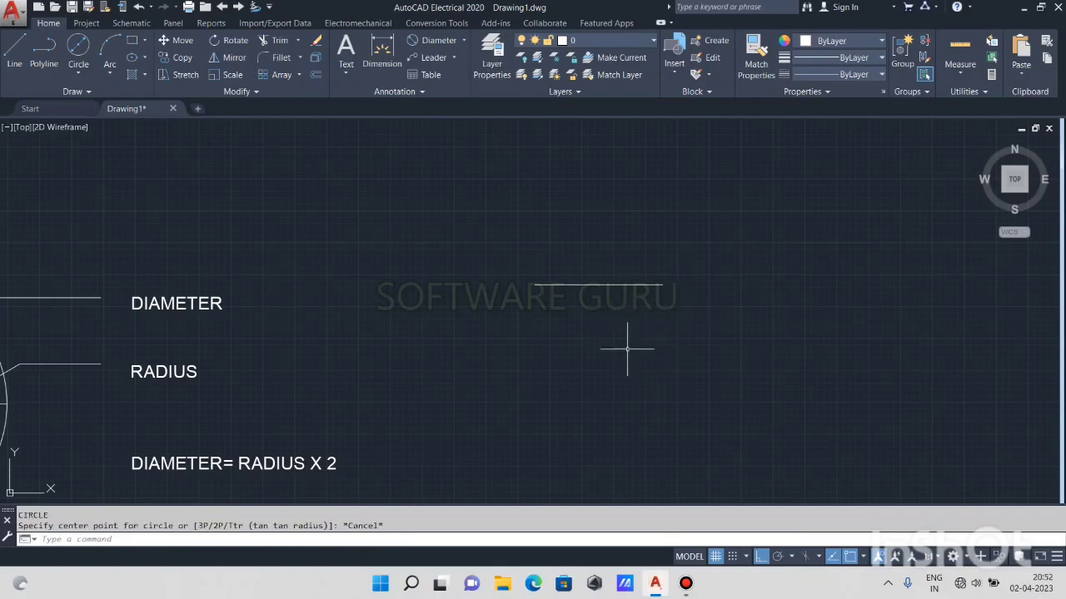
Review the enabled object snap modes in the Drafting Settings and accept them
{"action": "type", "text": "ds"}
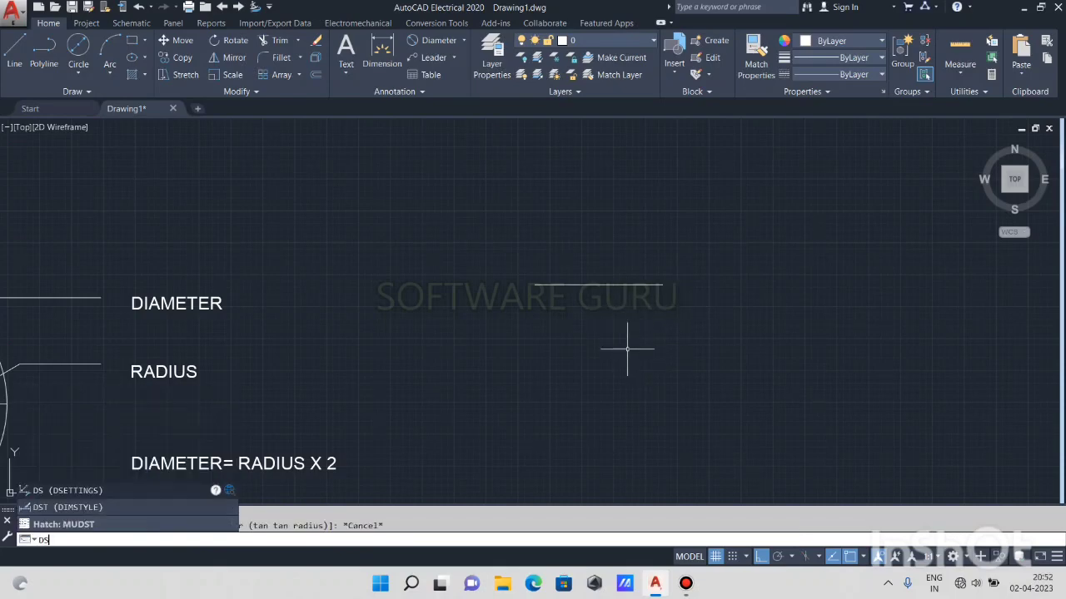
{"action": "key", "text": "Return"}
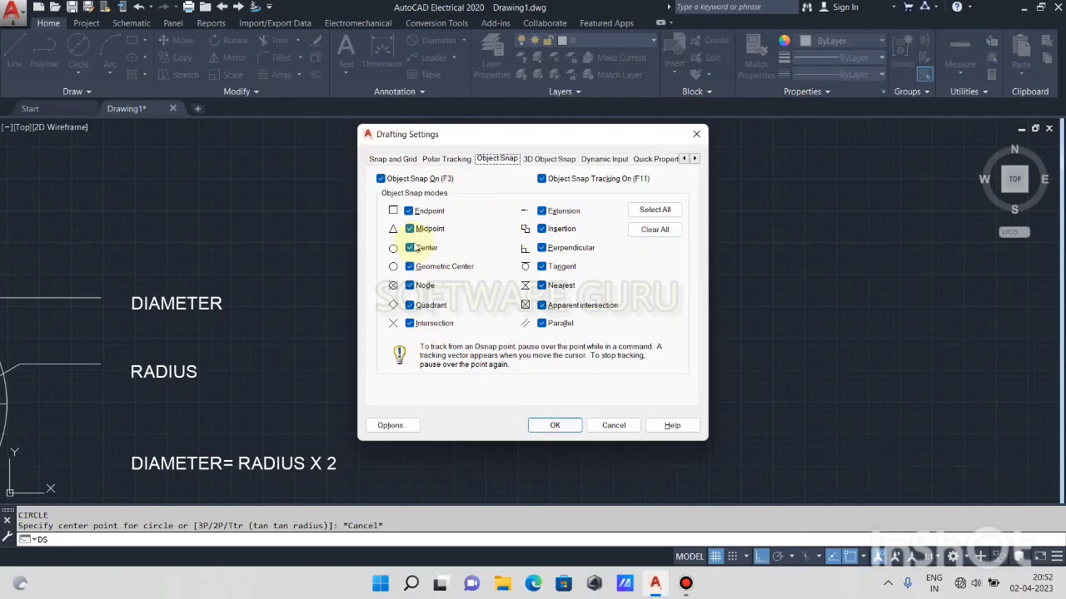
{"action": "left_click", "coordinate": [555, 426]}
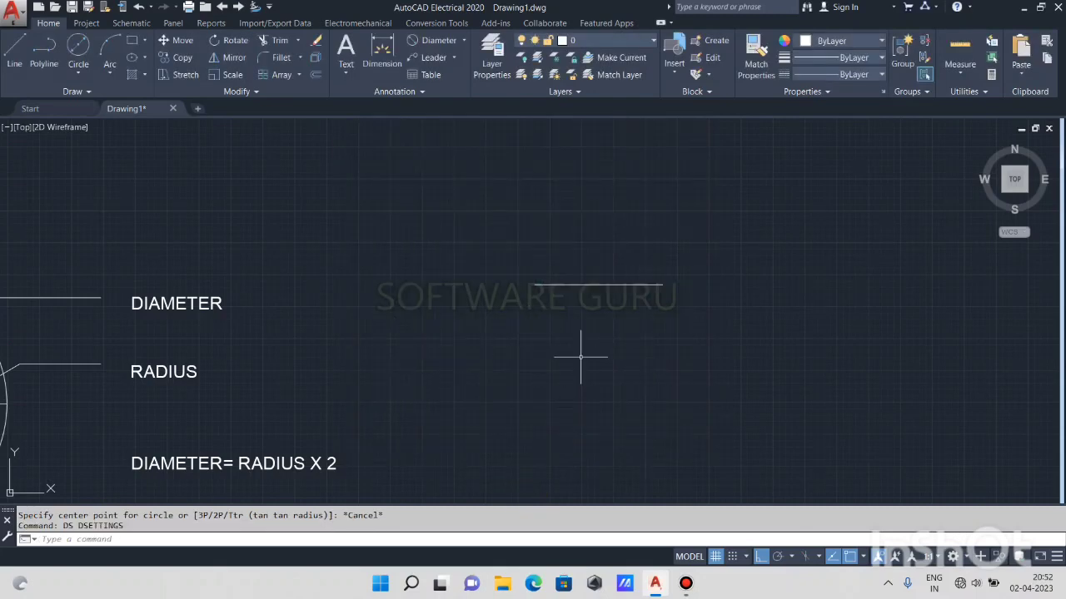
Draw a circle of radius 50 centred on the midpoint of the horizontal line
{"action": "type", "text": "c"}
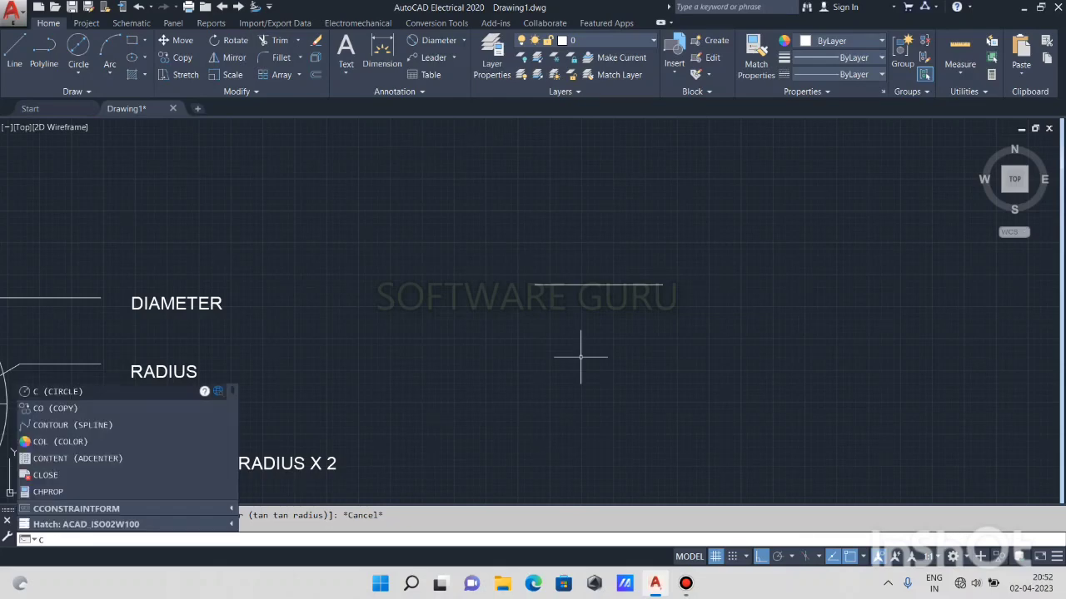
{"action": "key", "text": "Return"}
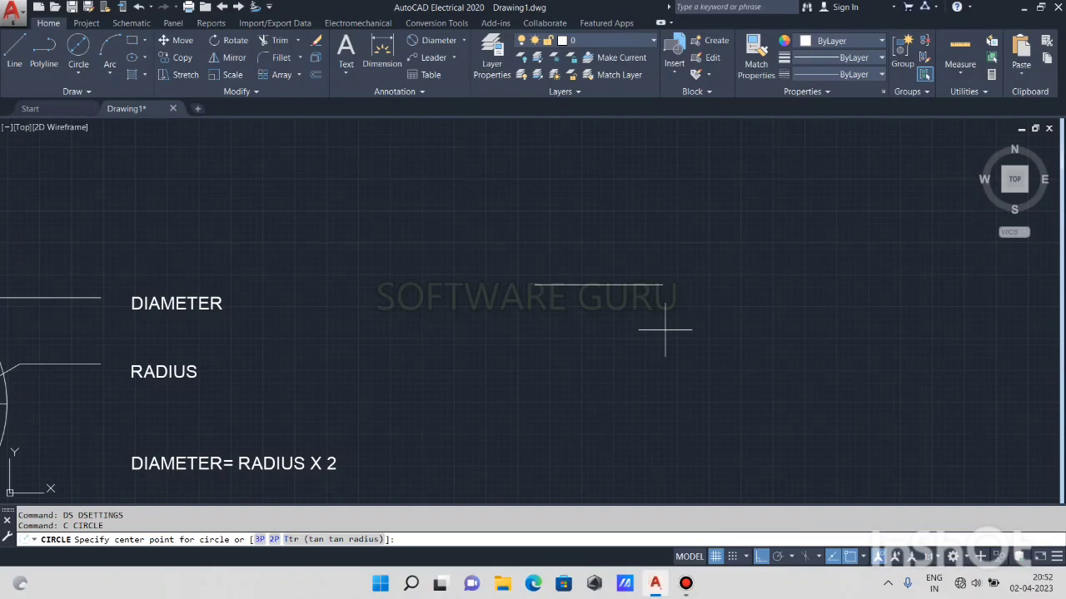
{"action": "scroll", "coordinate": [581, 321], "scroll_direction": "up", "scroll_amount": 2}
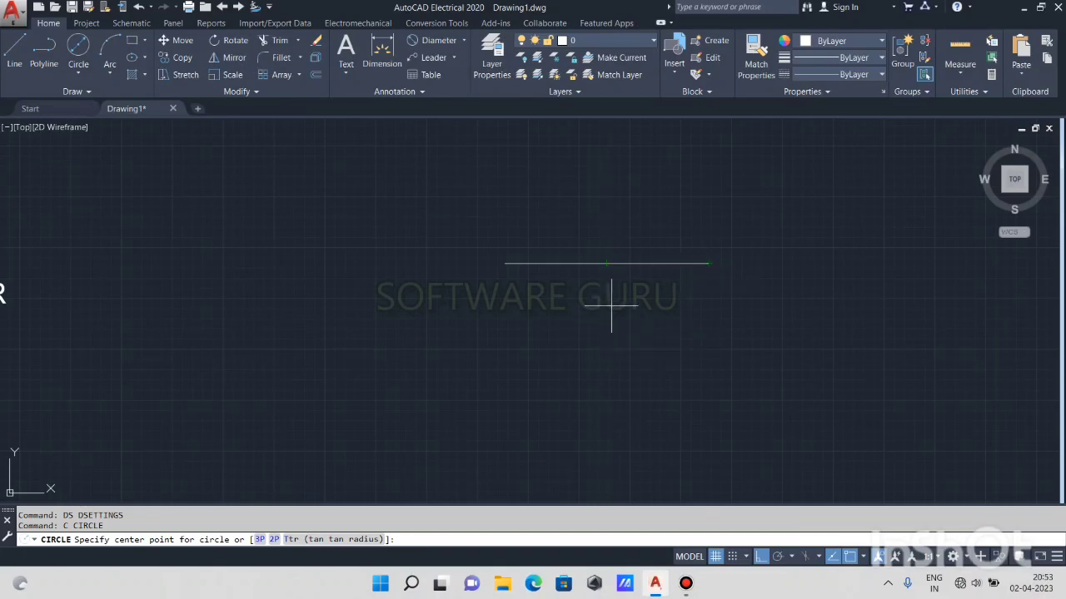
{"action": "left_click", "coordinate": [606, 264]}
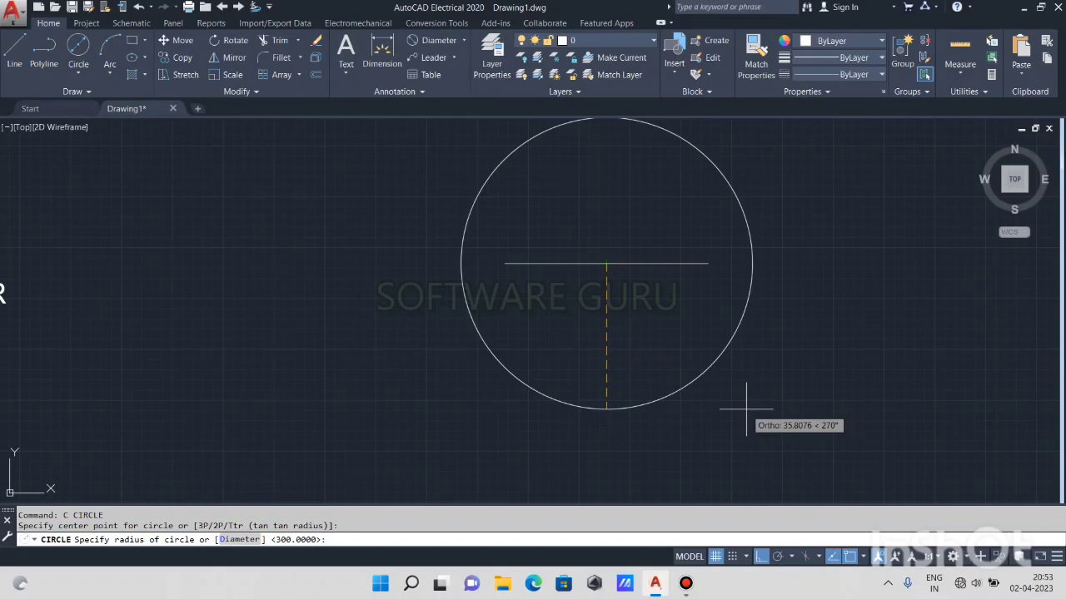
{"action": "key", "text": "Return"}
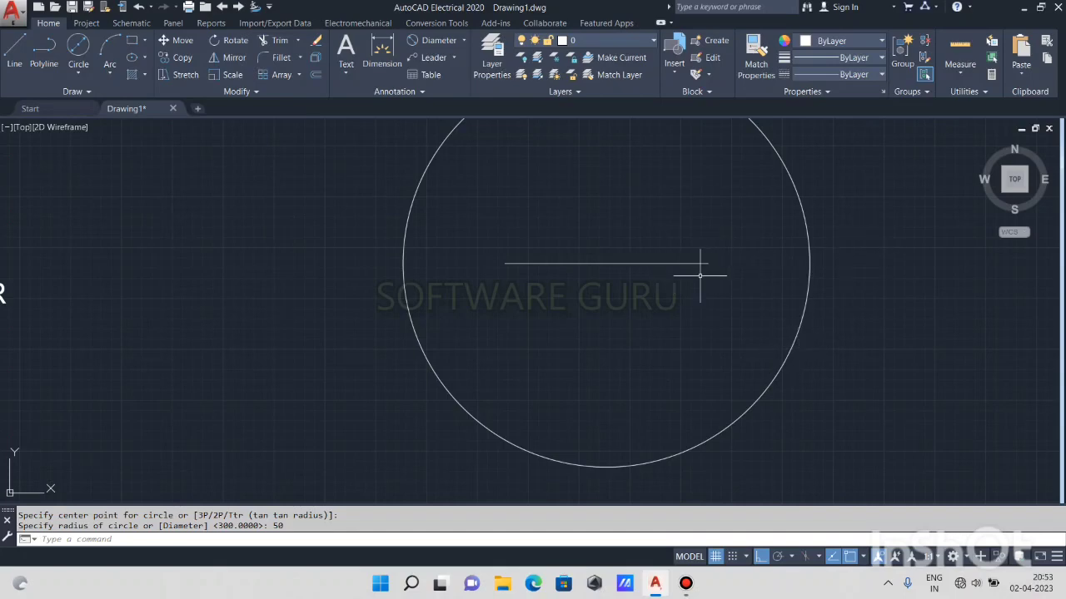
Draw a circle of radius 25 centred on the midpoint of the horizontal line
{"action": "type", "text": "c"}
{"action": "key", "text": "Return"}
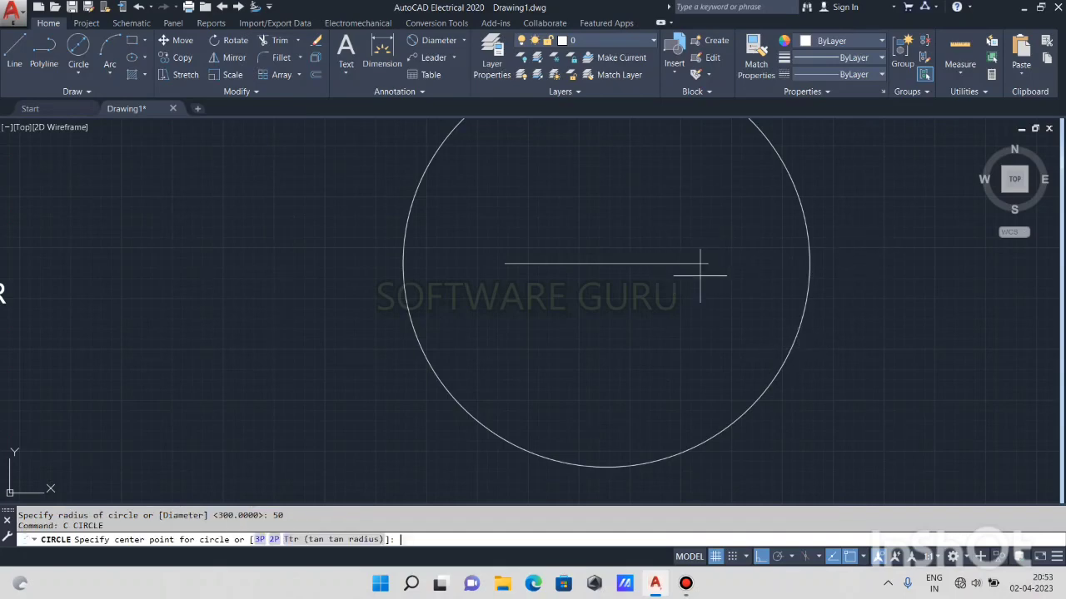
{"action": "left_click", "coordinate": [606, 264]}
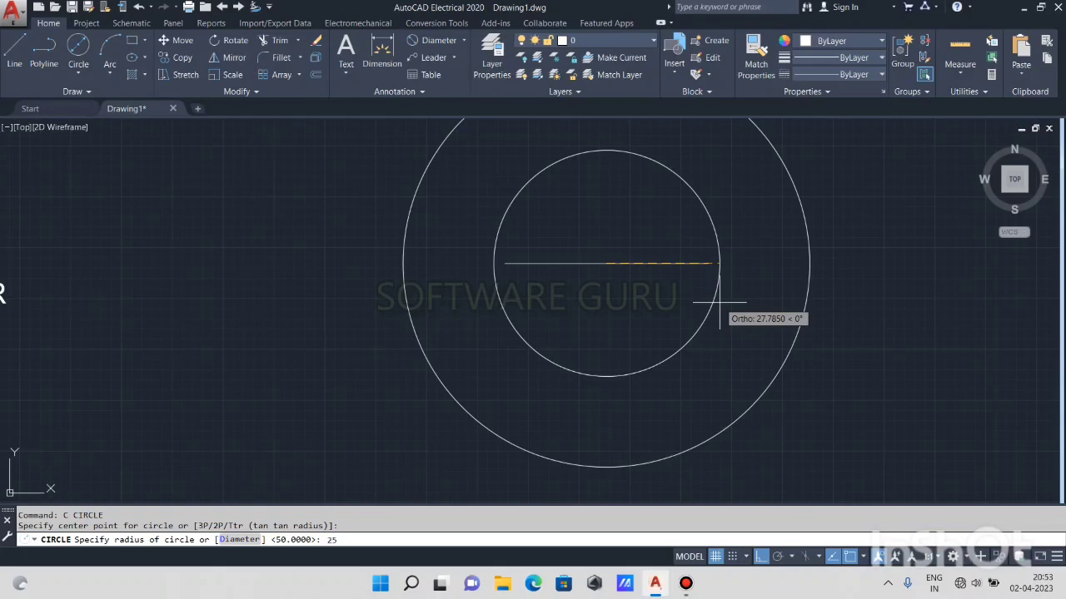
{"action": "key", "text": "Return"}
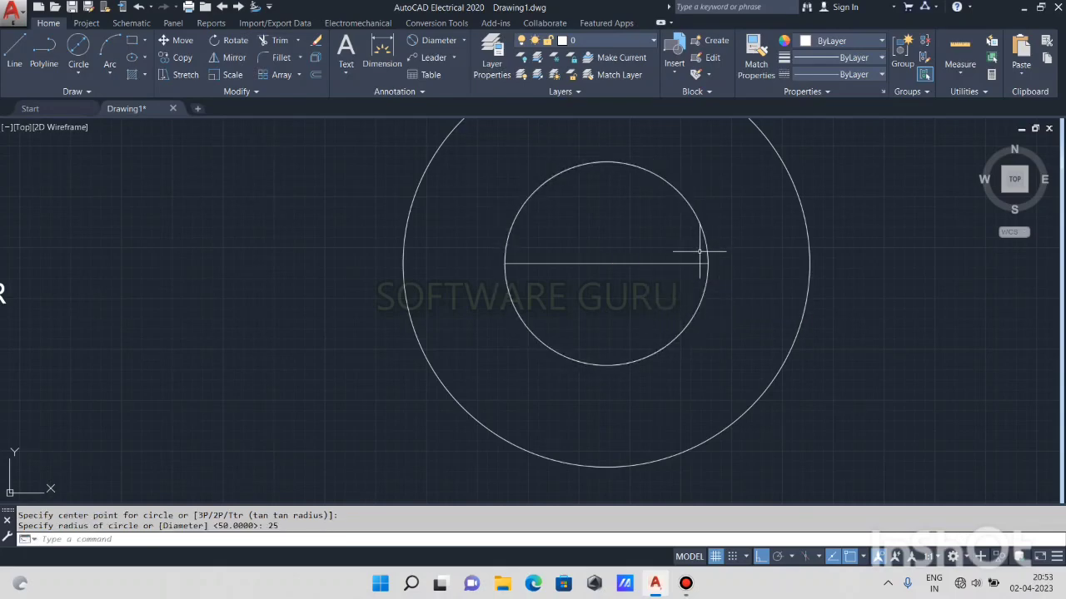
Erase the outer of the two concentric circles
{"action": "middle_click_drag", "start_coordinate": [699, 252], "coordinate": [693, 279]}
{"action": "middle_click_drag", "start_coordinate": [628, 237], "coordinate": [599, 287]}
{"action": "left_click", "coordinate": [832, 192]}
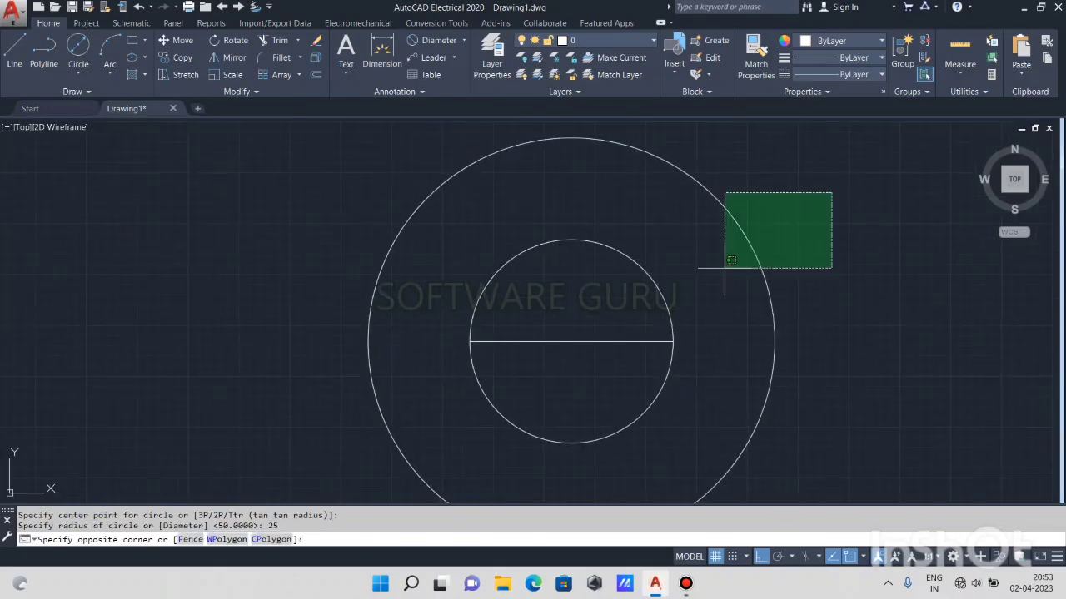
{"action": "left_click", "coordinate": [724, 268]}
{"action": "key", "text": "Escape"}
{"action": "left_click", "coordinate": [780, 222]}
{"action": "left_click", "coordinate": [729, 310]}
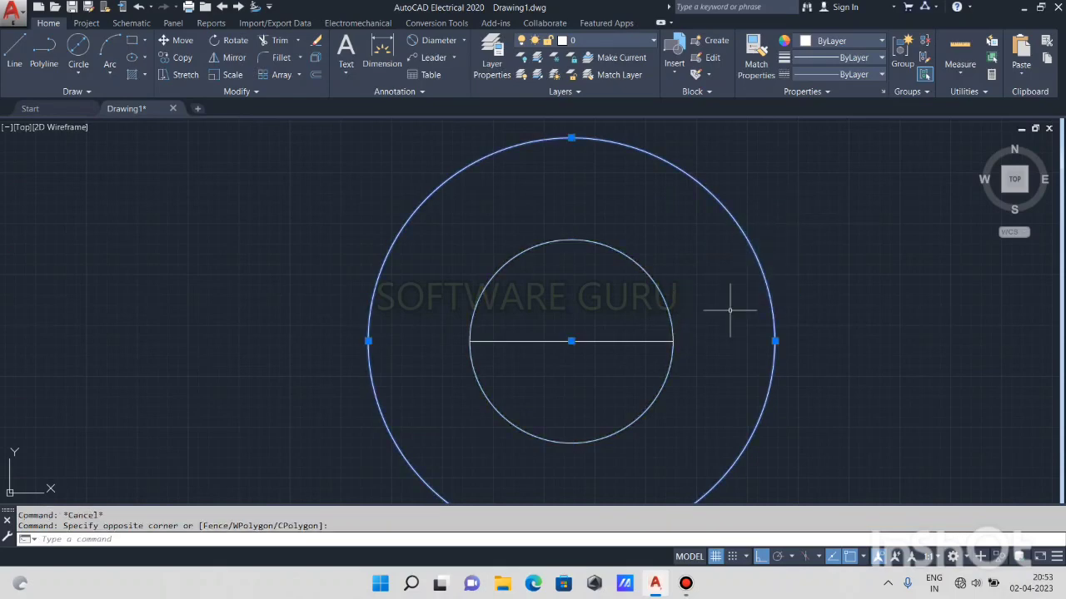
{"action": "key", "text": "Delete"}
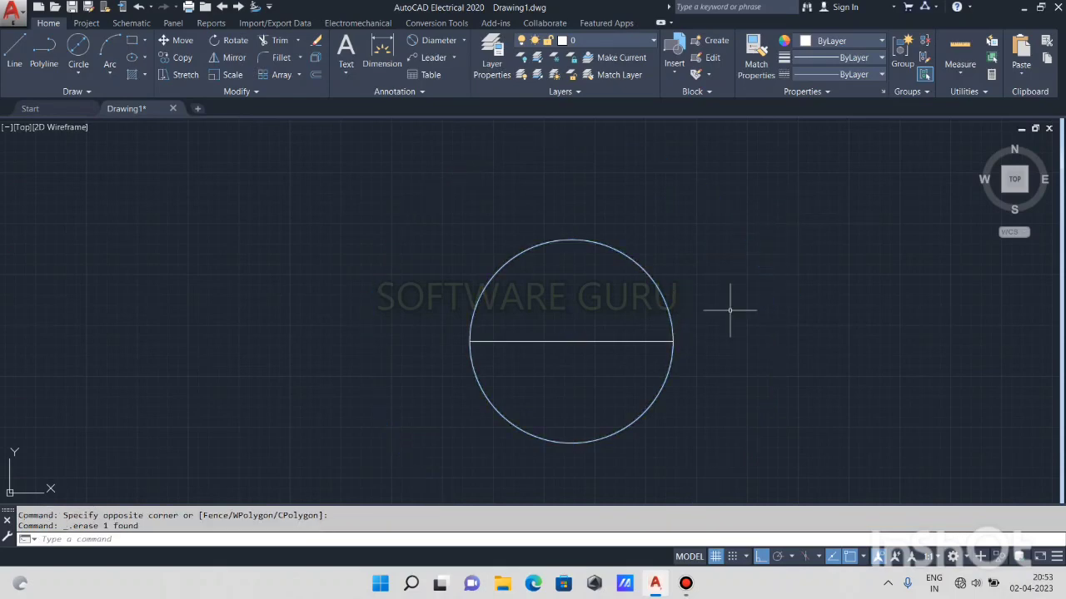
Add a diameter dimension and a radius dimension to the circle, placing both texts outside its upper right side
{"action": "left_click", "coordinate": [456, 41]}
{"action": "left_click", "coordinate": [662, 288]}
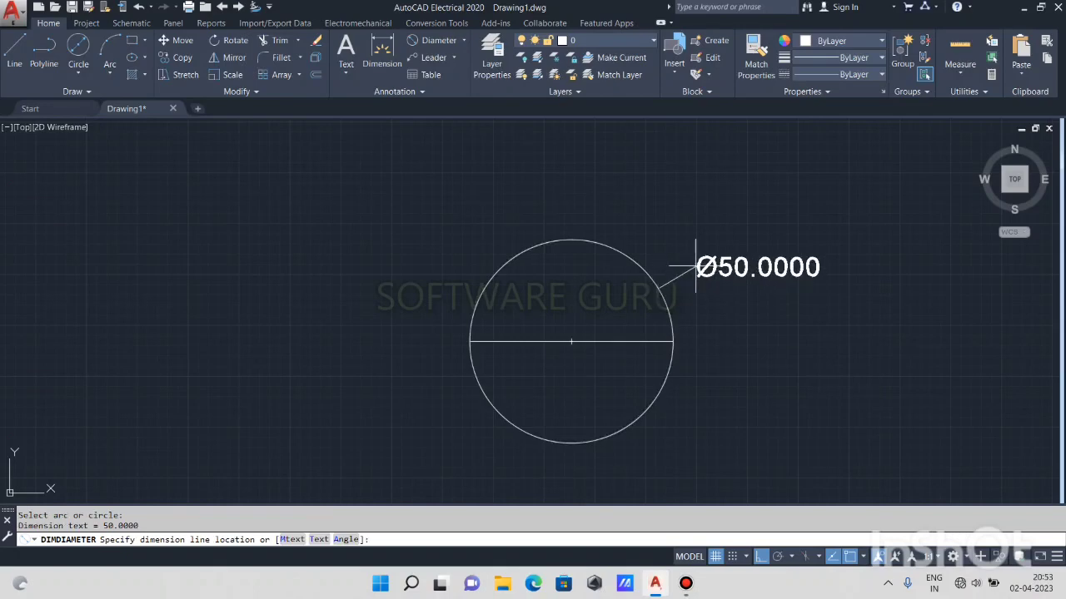
{"action": "left_click", "coordinate": [712, 256]}
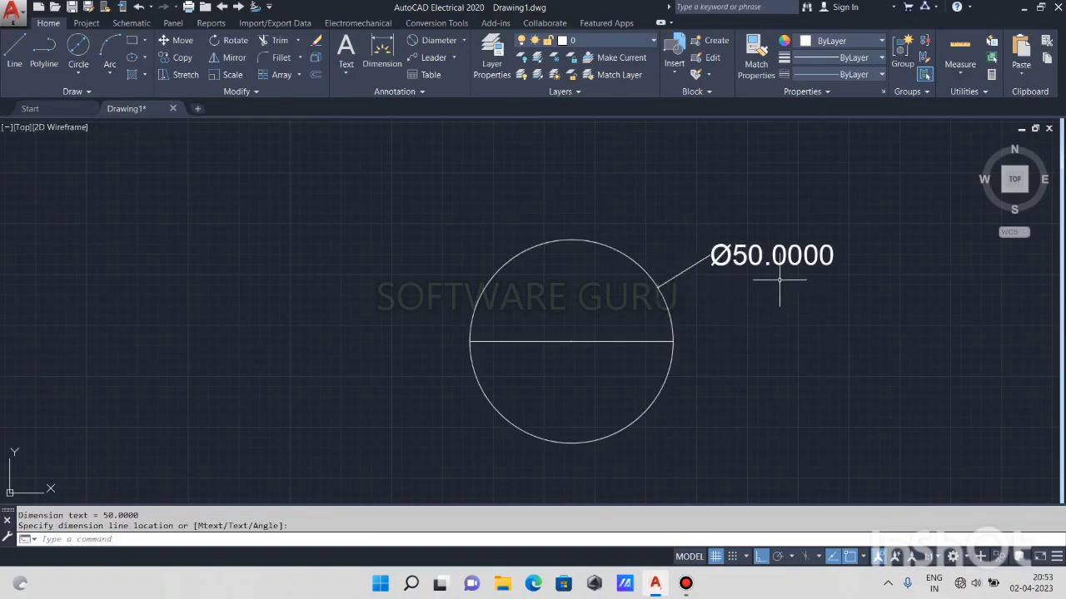
{"action": "left_click", "coordinate": [464, 41]}
{"action": "left_click", "coordinate": [447, 177]}
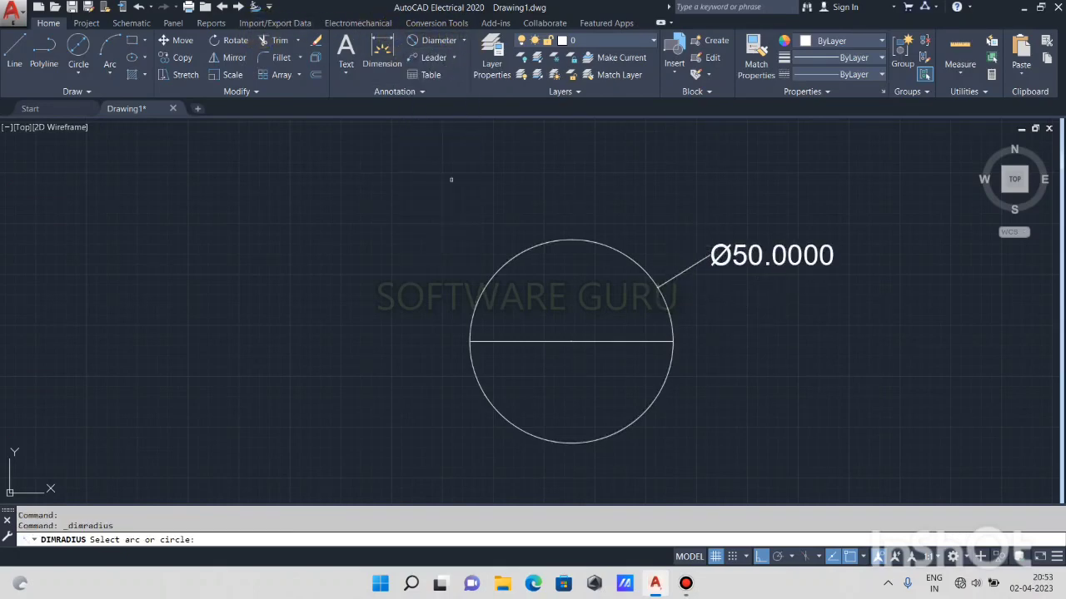
{"action": "left_click", "coordinate": [641, 261]}
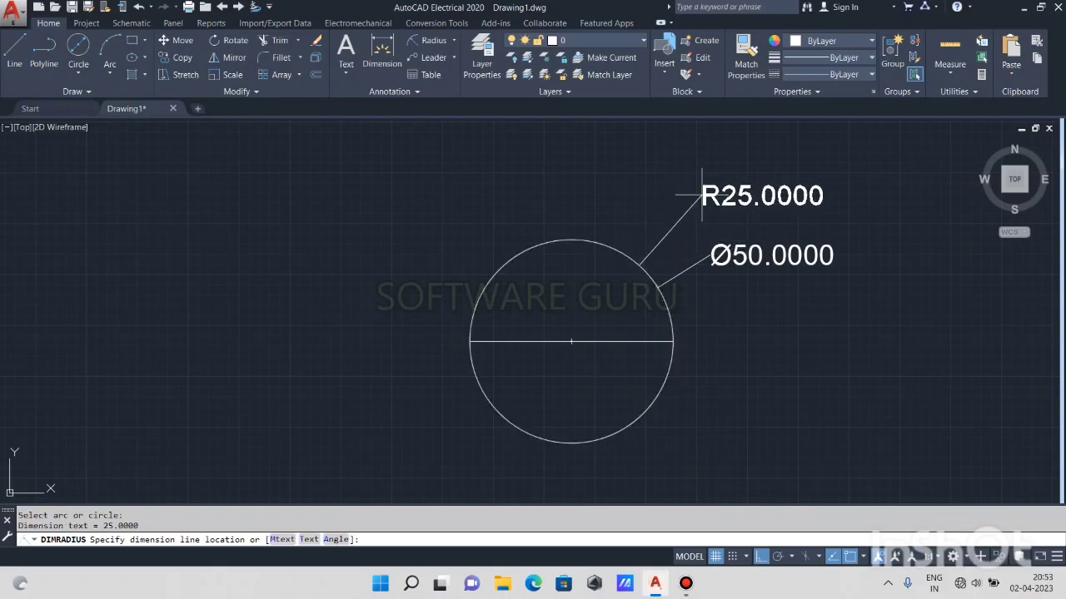
{"action": "left_click", "coordinate": [711, 197]}
Copy the circle's horizontal line together with both dimensions, using the line's midpoint as base point, to the free space right of the circle
{"action": "middle_click_drag", "start_coordinate": [630, 352], "coordinate": [585, 257]}
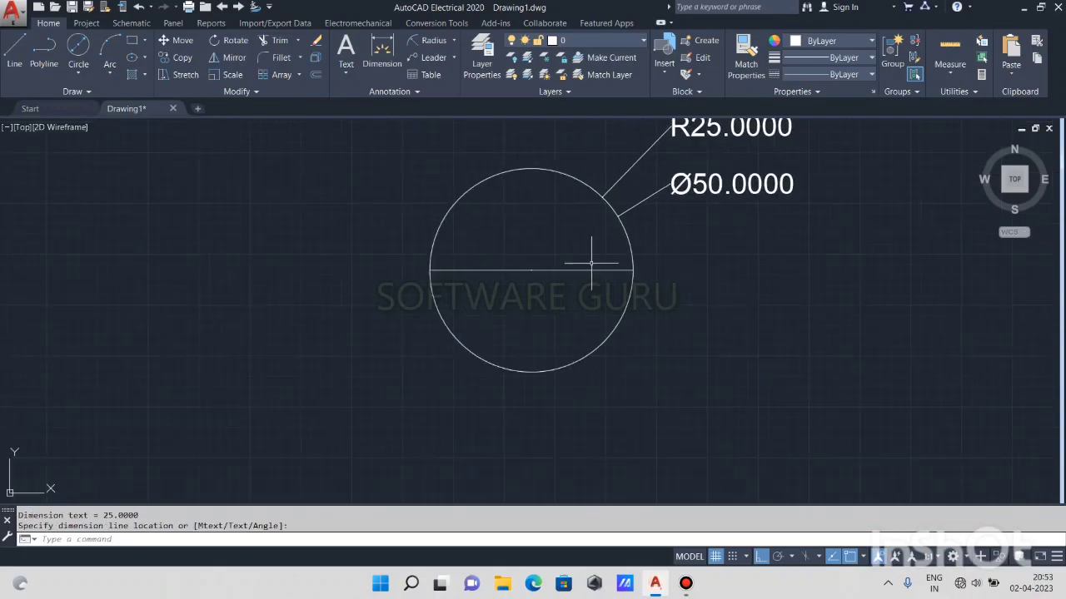
{"action": "left_click", "coordinate": [575, 256]}
{"action": "left_click", "coordinate": [526, 309]}
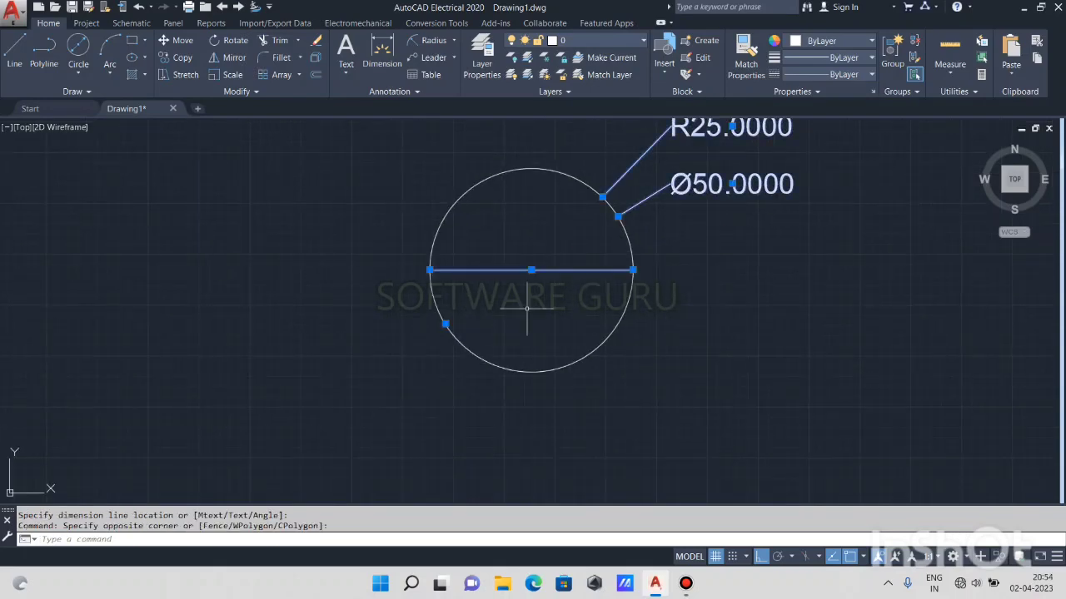
{"action": "key", "text": "Escape"}
{"action": "left_click", "coordinate": [564, 254]}
{"action": "left_click", "coordinate": [525, 303]}
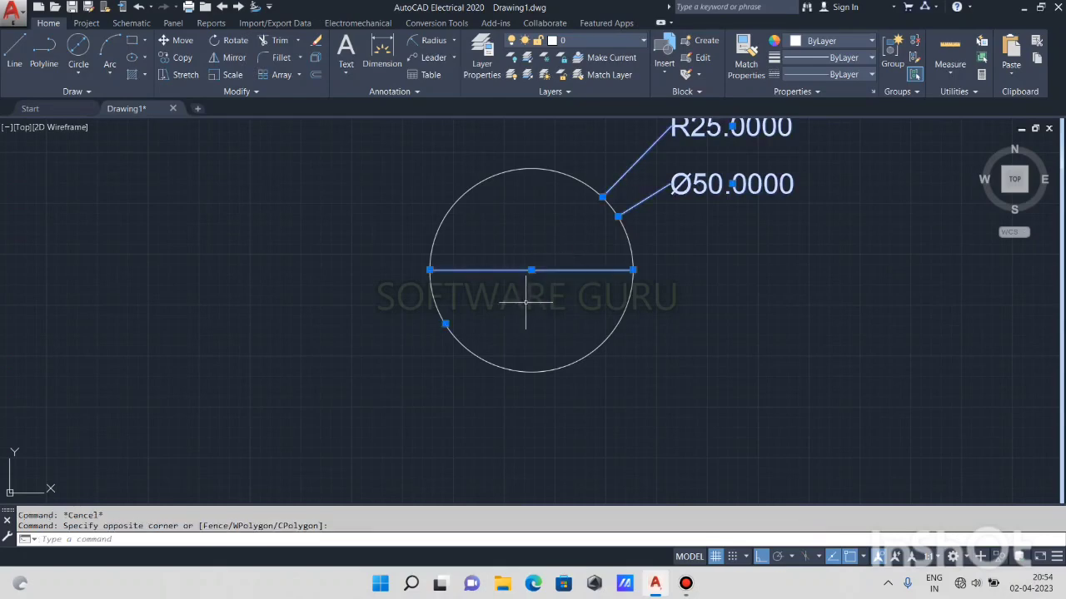
{"action": "type", "text": "co"}
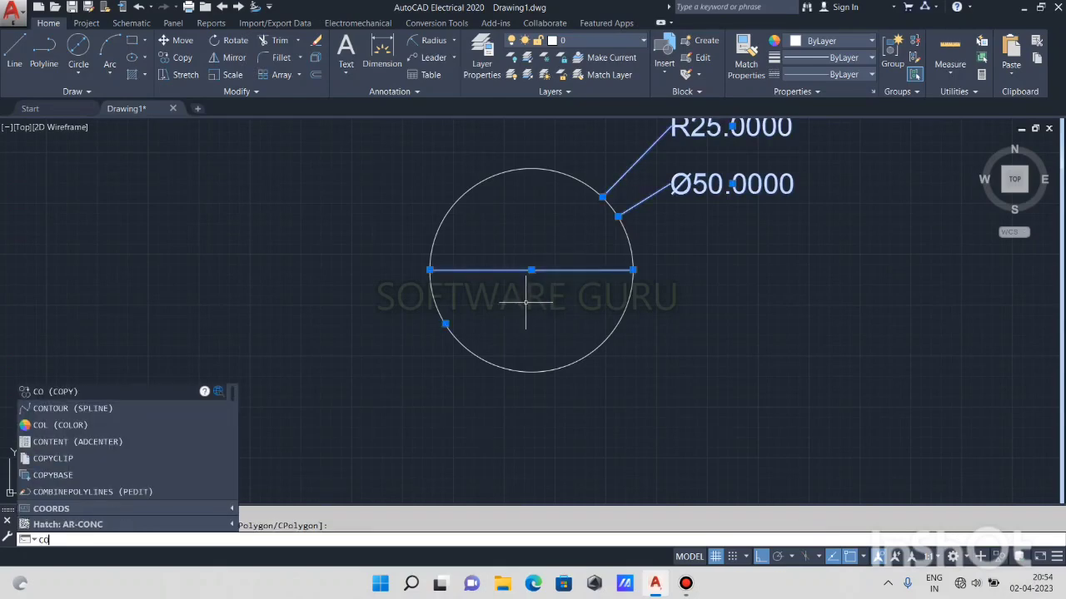
{"action": "key", "text": "Return"}
{"action": "left_click", "coordinate": [532, 270]}
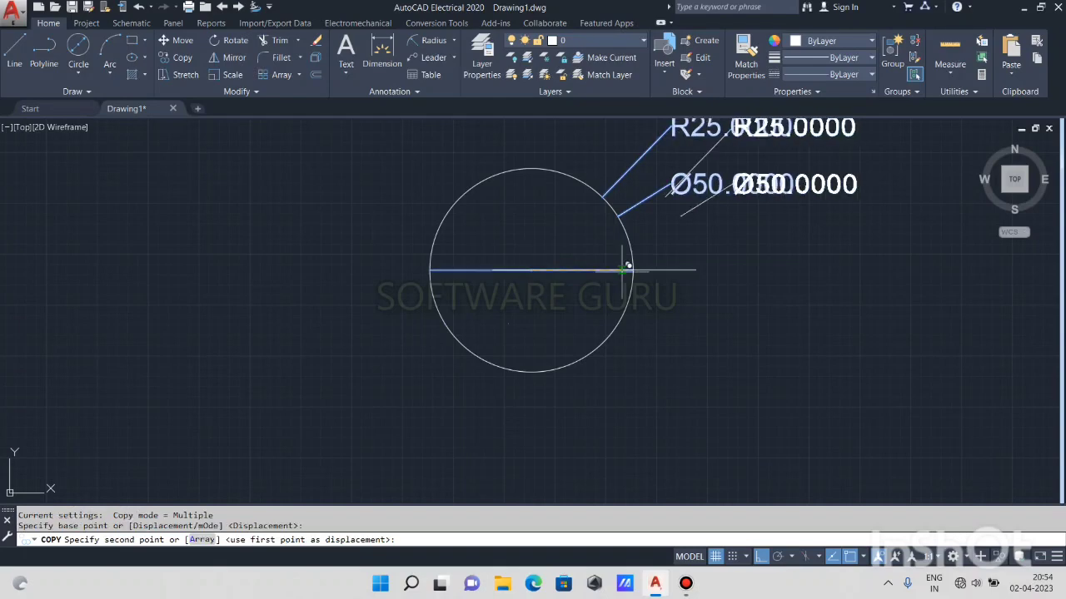
{"action": "middle_click_drag", "start_coordinate": [806, 270], "coordinate": [557, 298]}
{"action": "left_click", "coordinate": [665, 300]}
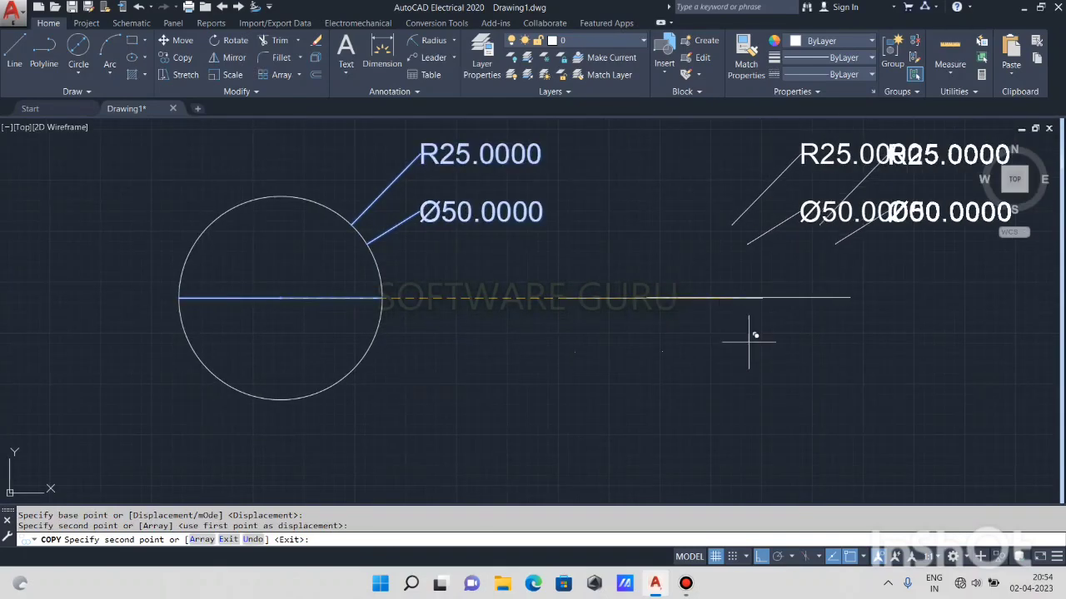
{"action": "key", "text": "Escape"}
Erase the copied radius and diameter dimensions above the copied line
{"action": "middle_click_drag", "start_coordinate": [896, 184], "coordinate": [775, 230]}
{"action": "left_click", "coordinate": [840, 160]}
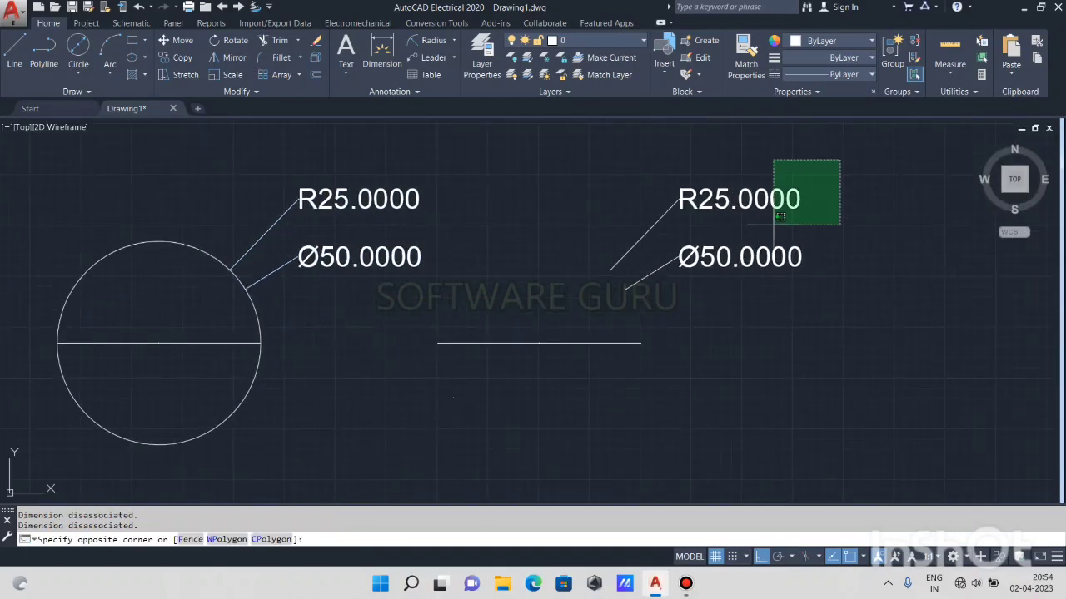
{"action": "left_click", "coordinate": [687, 280]}
{"action": "key", "text": "Delete"}
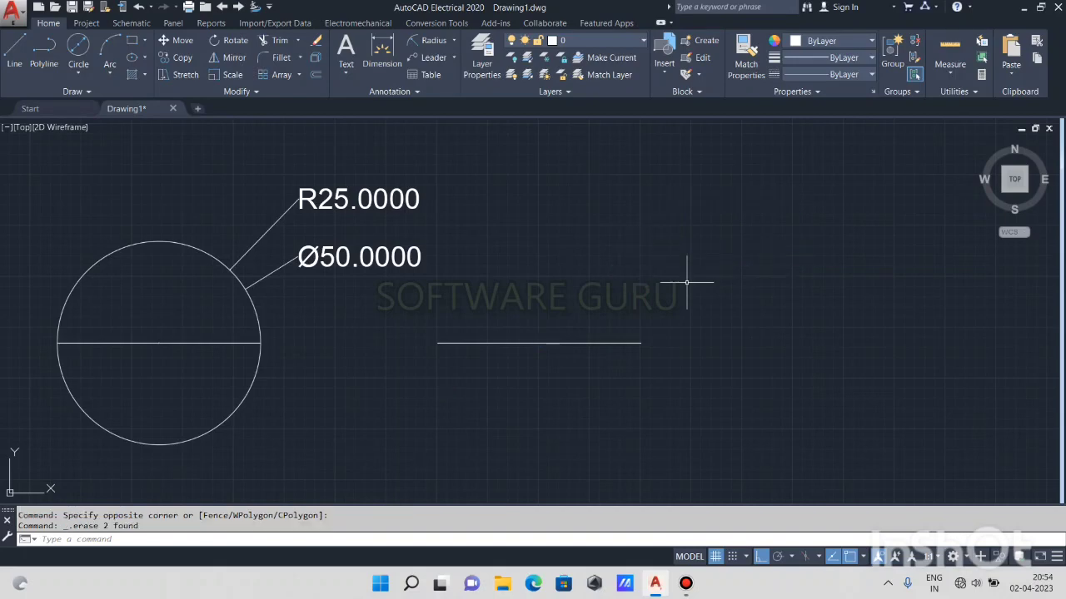
Move the copied line by its midpoint horizontally farther right, away from the dimensioned circle
{"action": "left_click", "coordinate": [645, 317]}
{"action": "left_click", "coordinate": [542, 381]}
{"action": "type", "text": "m"}
{"action": "key", "text": "Return"}
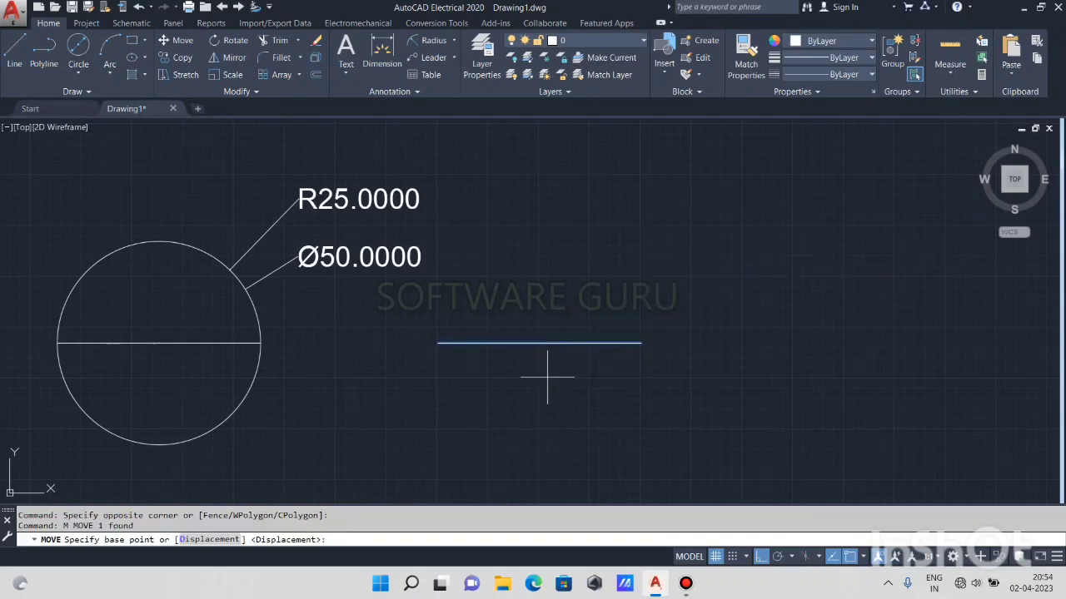
{"action": "left_click", "coordinate": [535, 342]}
{"action": "left_click", "coordinate": [652, 337]}
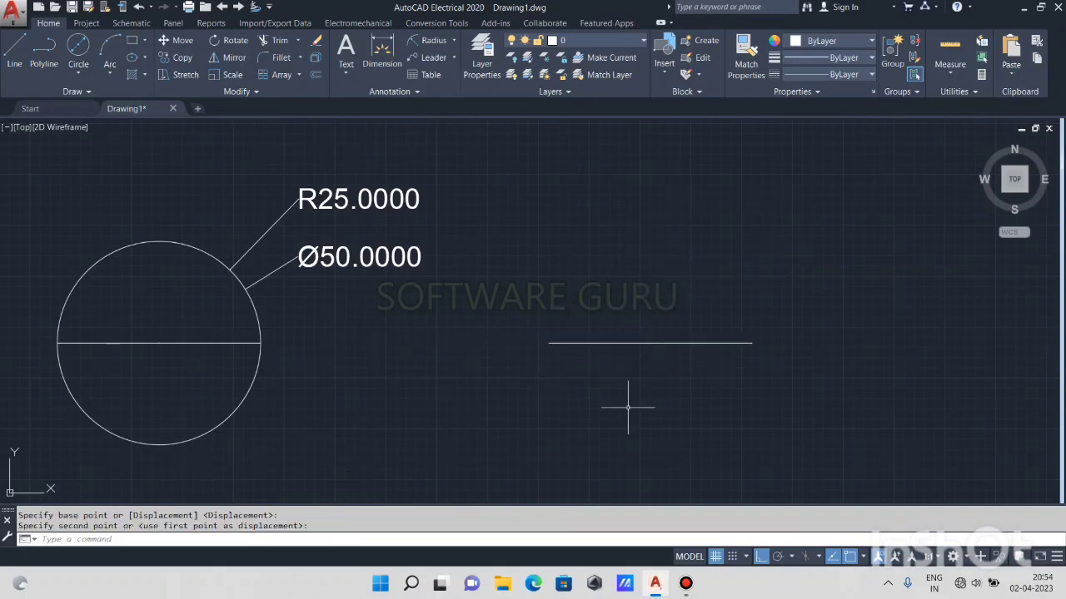
{"action": "key", "text": "Escape"}
Draw a circle centred on the moved line's midpoint, with its radius reaching the line's right endpoint
{"action": "type", "text": "c"}
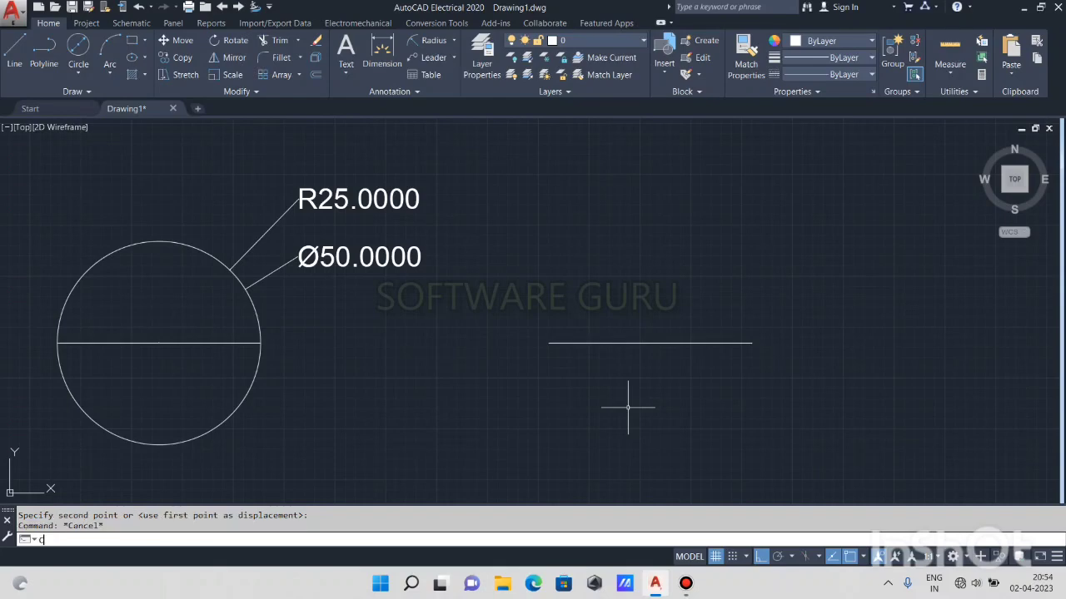
{"action": "key", "text": "Return"}
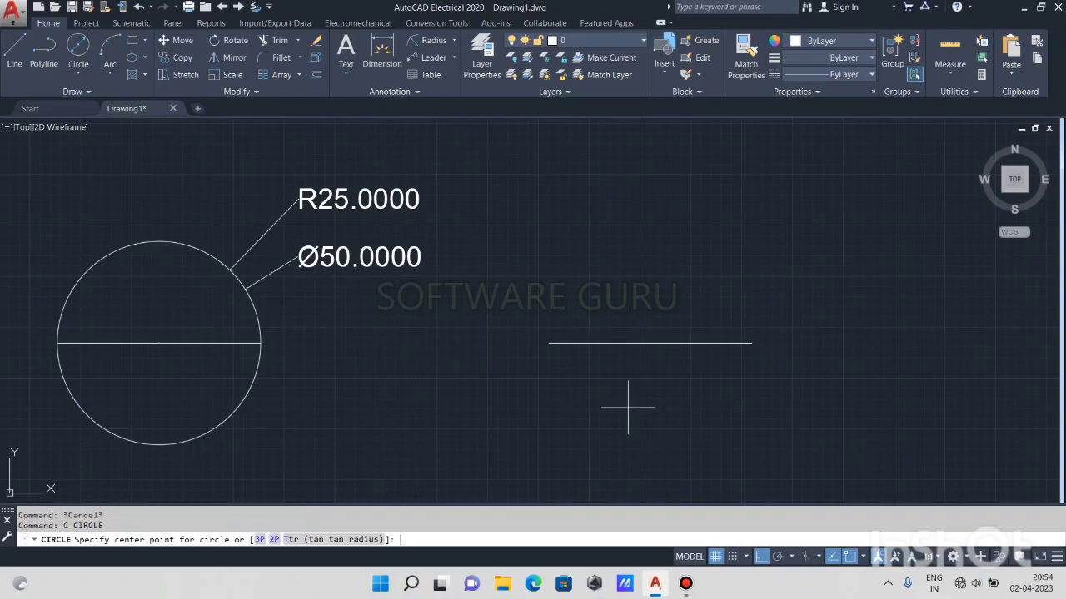
{"action": "left_click", "coordinate": [650, 343]}
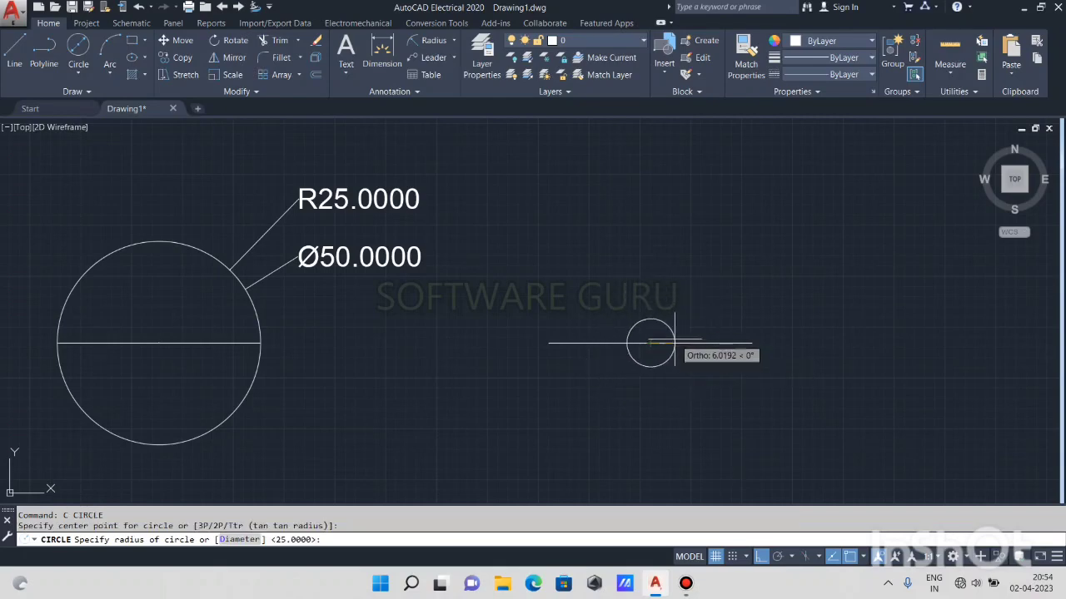
{"action": "left_click", "coordinate": [751, 343]}
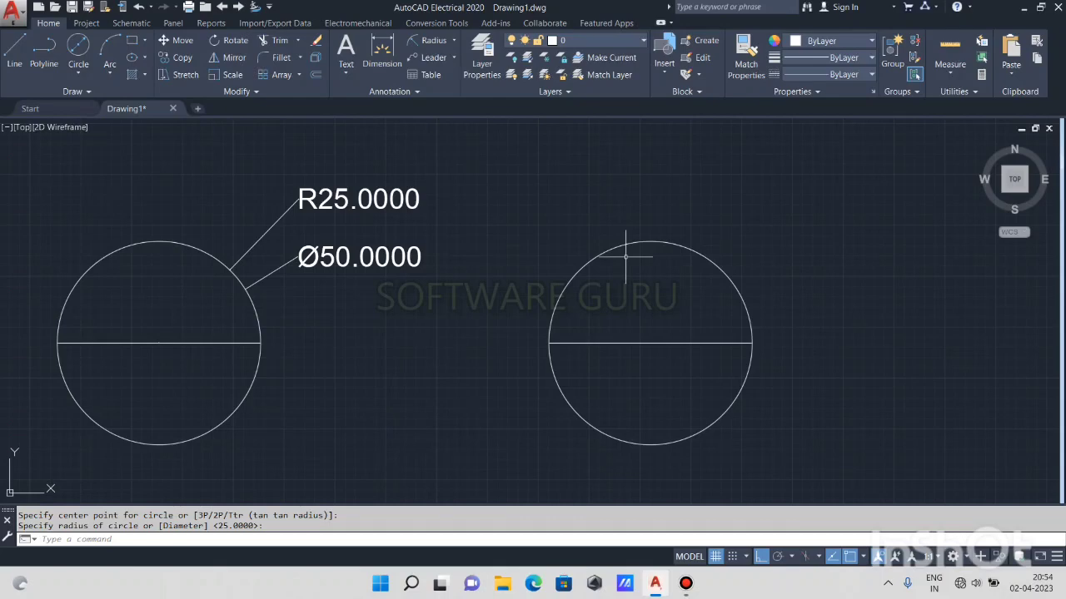
Draw a circle of radius 25 in the free space right of the second circle, without a reference line
{"action": "middle_click_drag", "start_coordinate": [739, 293], "coordinate": [545, 300]}
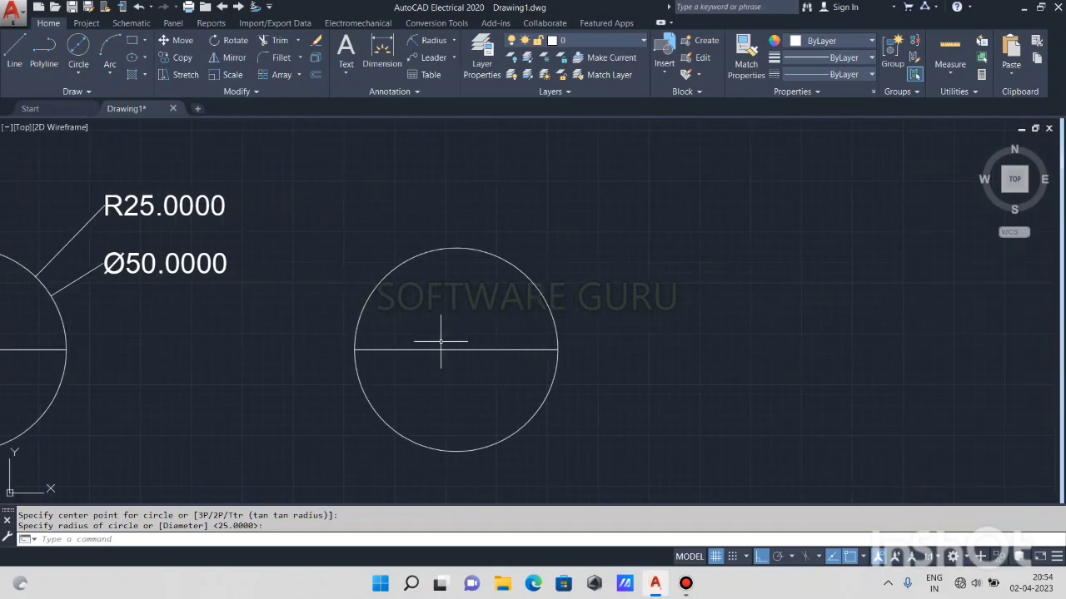
{"action": "scroll", "coordinate": [439, 343], "scroll_direction": "down", "scroll_amount": 2}
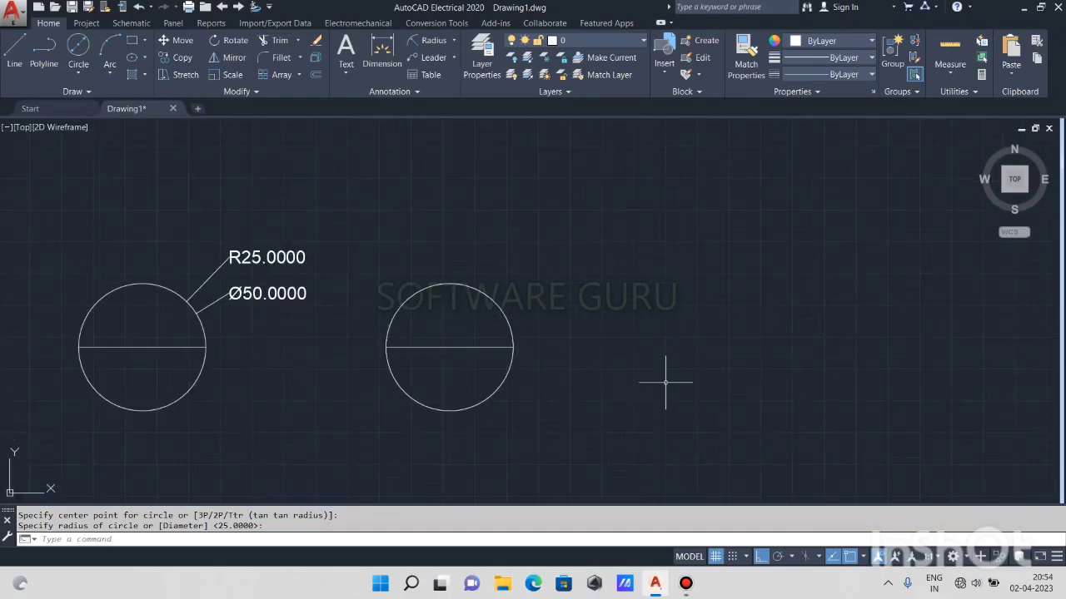
{"action": "type", "text": "c"}
{"action": "key", "text": "Return"}
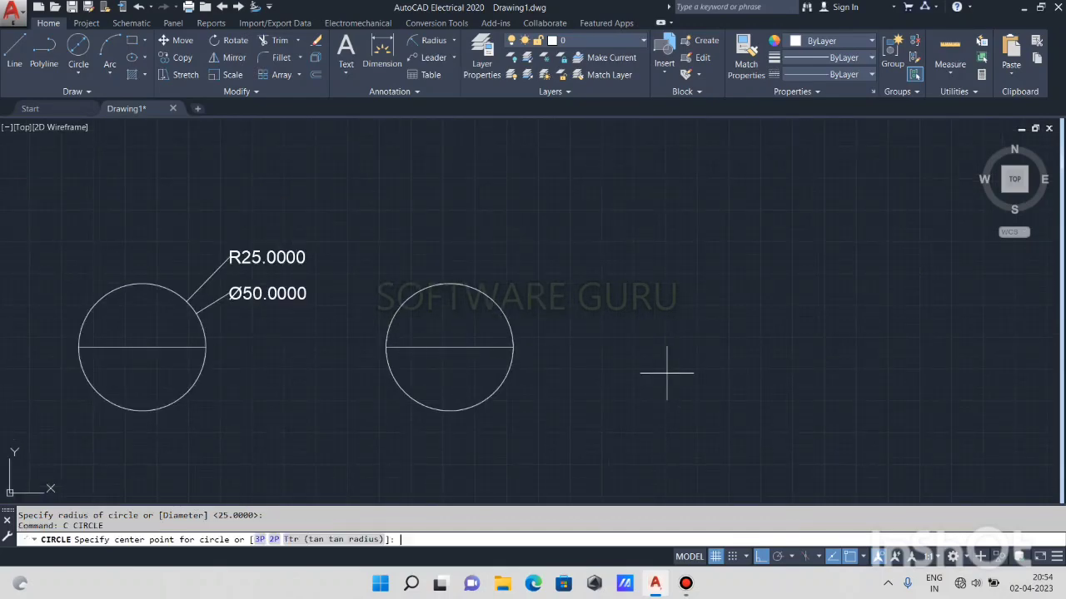
{"action": "left_click", "coordinate": [672, 292]}
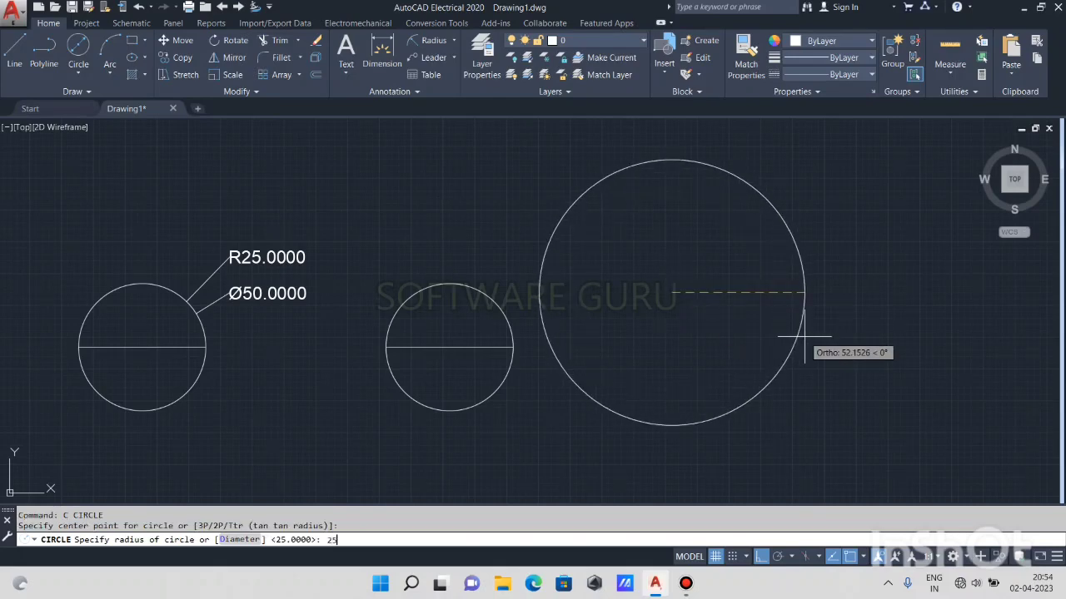
{"action": "key", "text": "Return"}
Erase the freestanding circle right of the second circle
{"action": "left_click", "coordinate": [777, 177]}
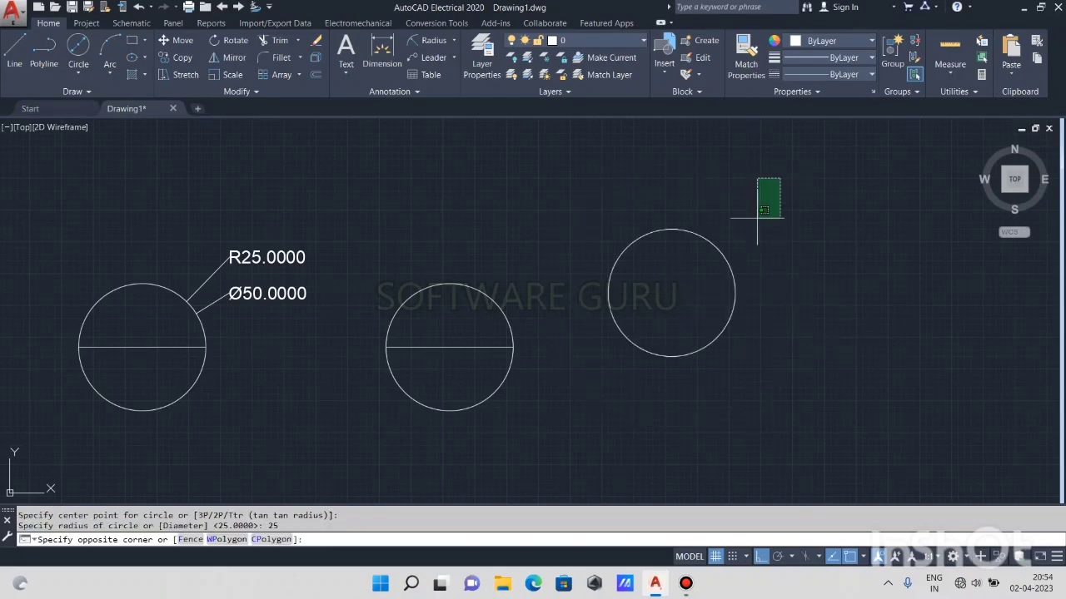
{"action": "left_click", "coordinate": [606, 434]}
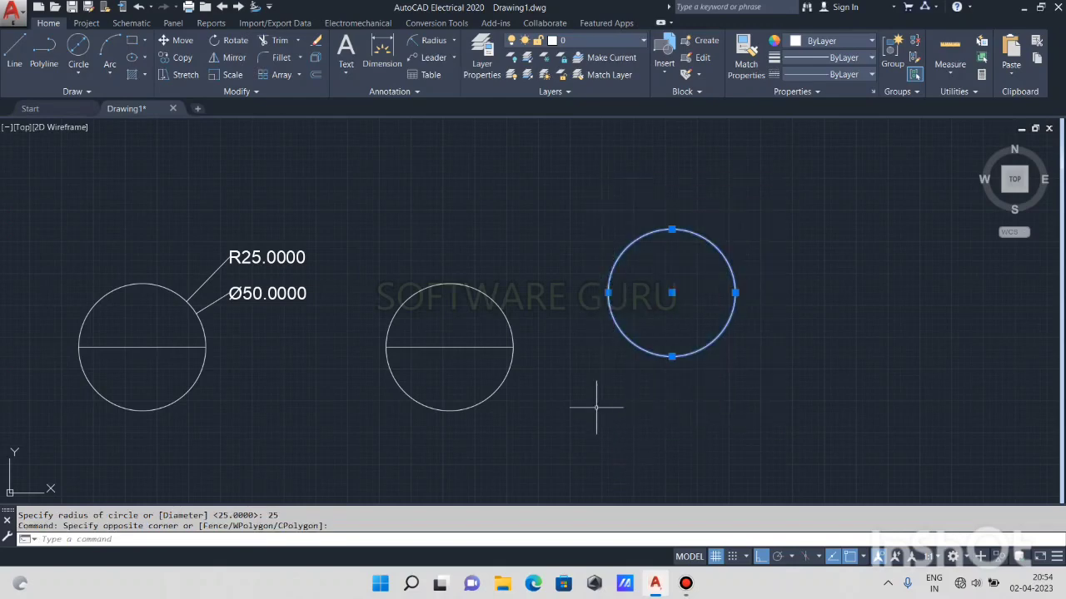
{"action": "key", "text": "Delete"}
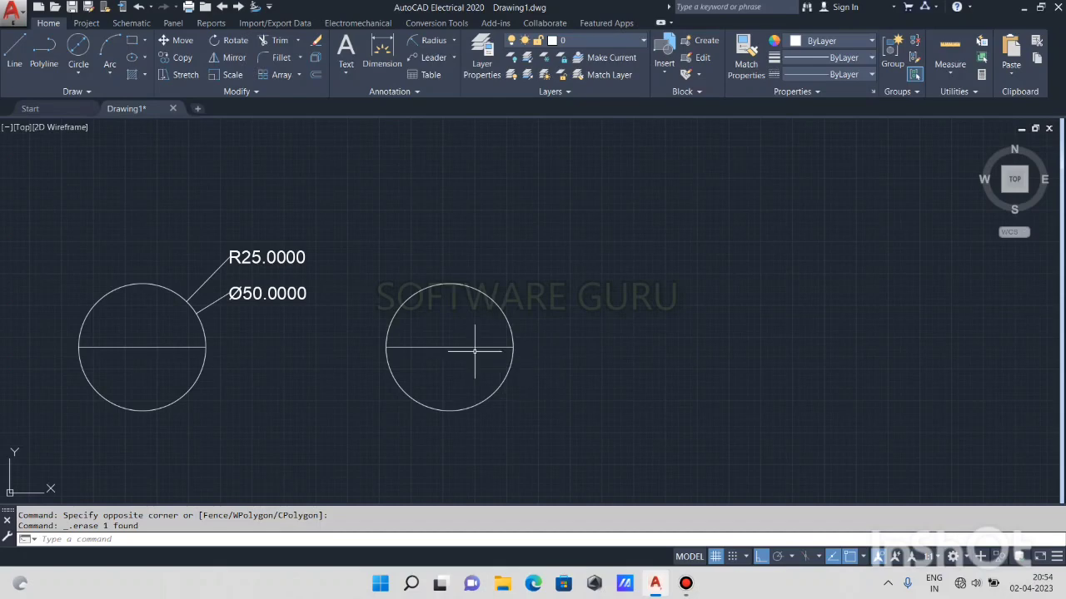
Copy the second circle's horizontal line from its midpoint to the free space about 91 units to its right
{"action": "middle_click_drag", "start_coordinate": [527, 351], "coordinate": [578, 335]}
{"action": "scroll", "coordinate": [574, 336], "scroll_direction": "up", "scroll_amount": 2}
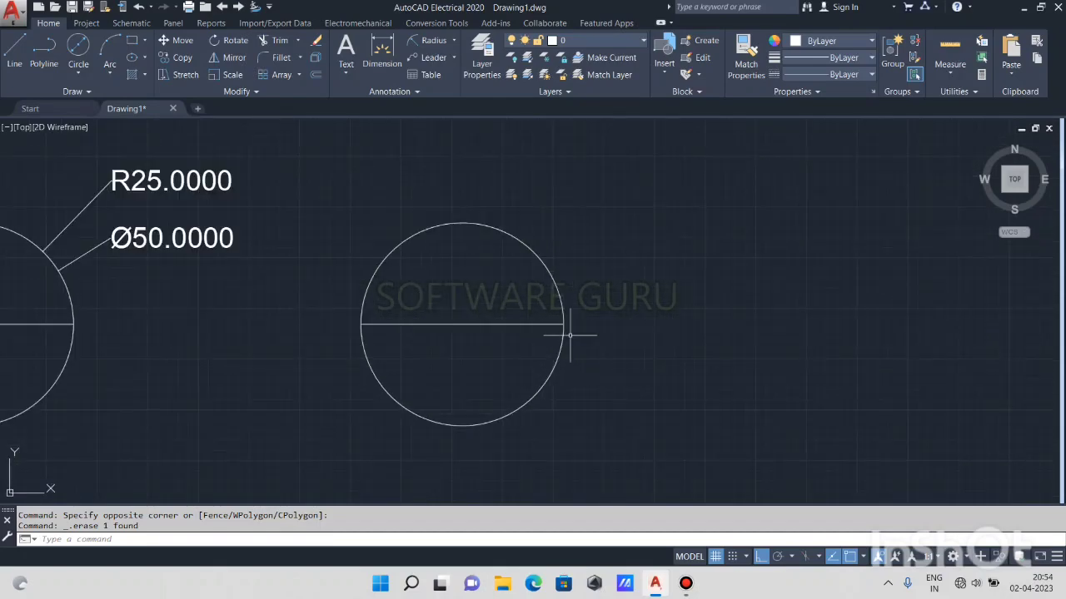
{"action": "left_click", "coordinate": [519, 309]}
{"action": "left_click", "coordinate": [459, 359]}
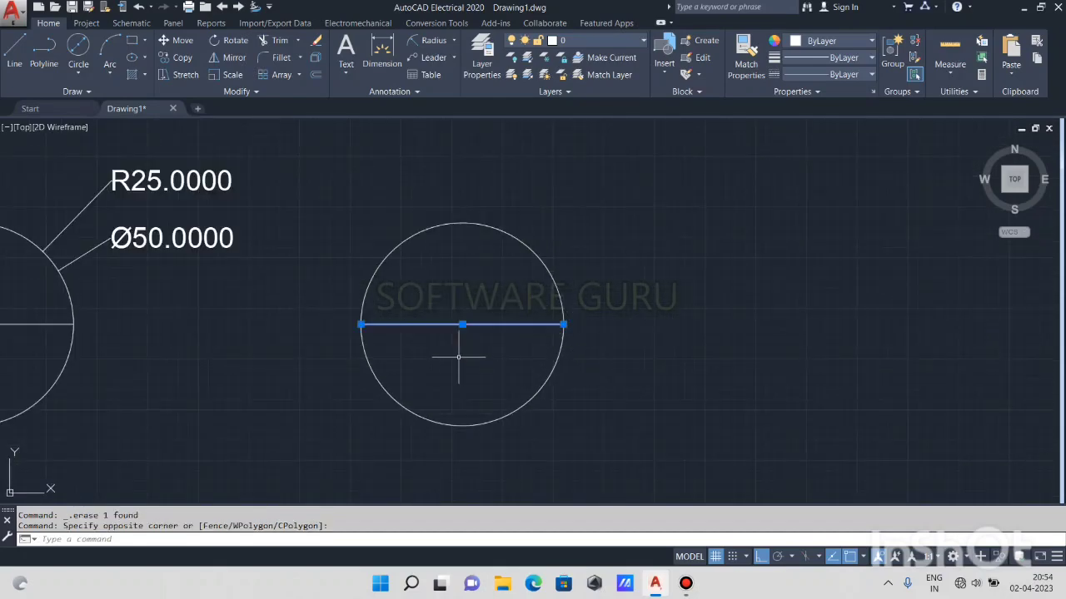
{"action": "type", "text": "co"}
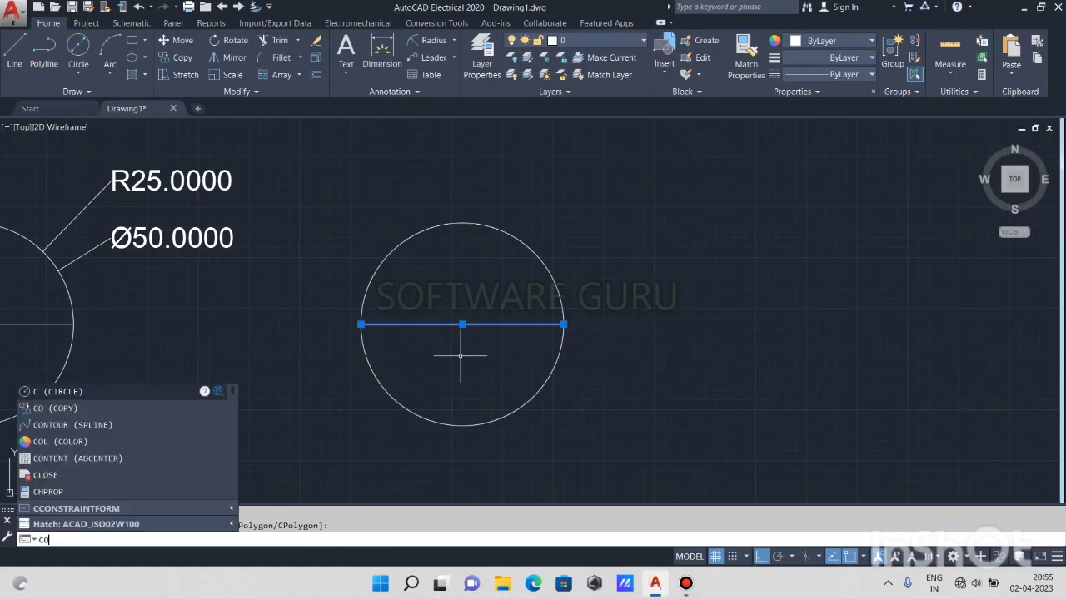
{"action": "key", "text": "Return"}
{"action": "left_click", "coordinate": [462, 325]}
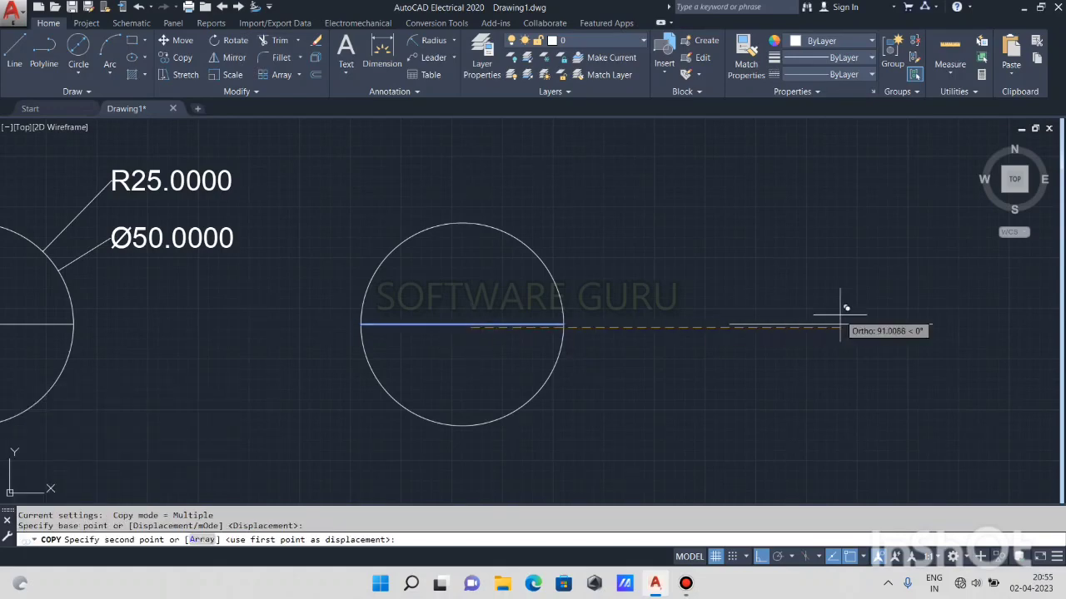
{"action": "left_click", "coordinate": [839, 308]}
{"action": "middle_click_drag", "start_coordinate": [844, 357], "coordinate": [809, 373]}
{"action": "key", "text": "Escape"}
Draw a circle of radius 50 centred on the right endpoint of the newly copied line
{"action": "scroll", "coordinate": [791, 391], "scroll_direction": "up", "scroll_amount": 2}
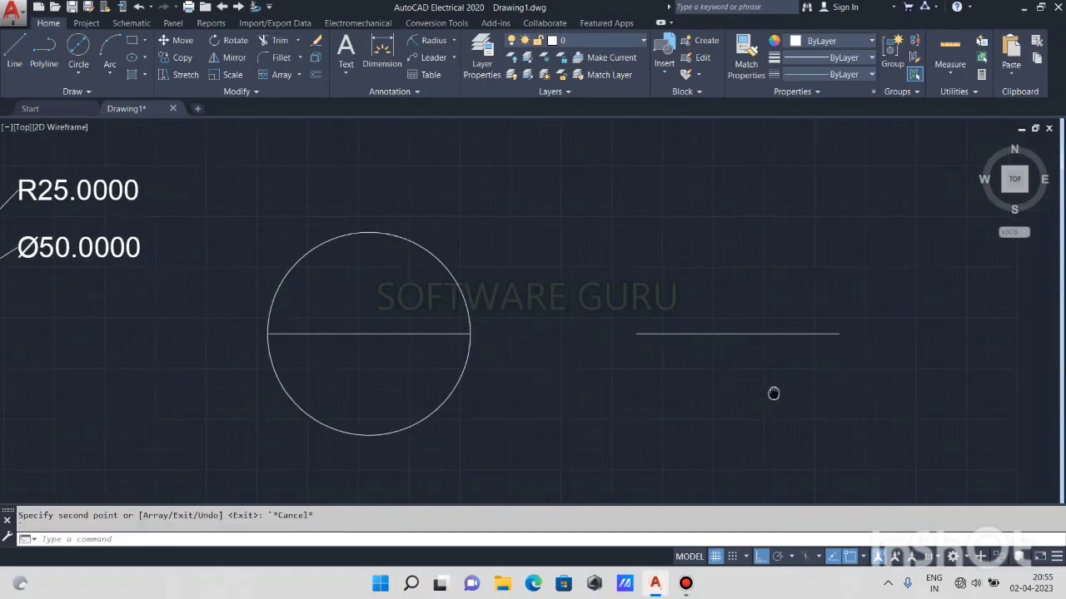
{"action": "scroll", "coordinate": [780, 338], "scroll_direction": "up", "scroll_amount": 2}
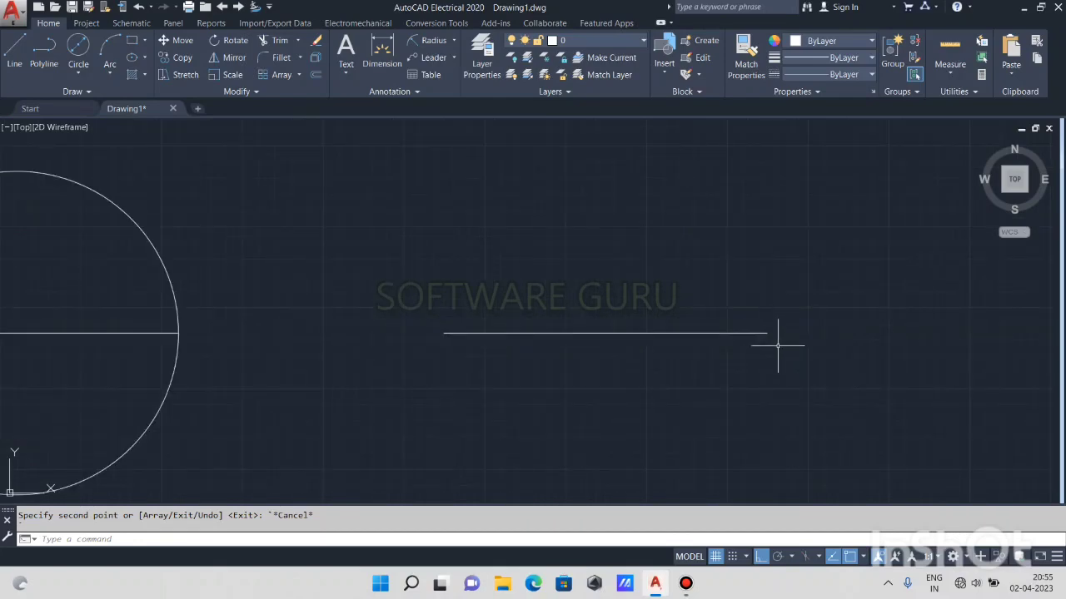
{"action": "type", "text": "c"}
{"action": "key", "text": "Return"}
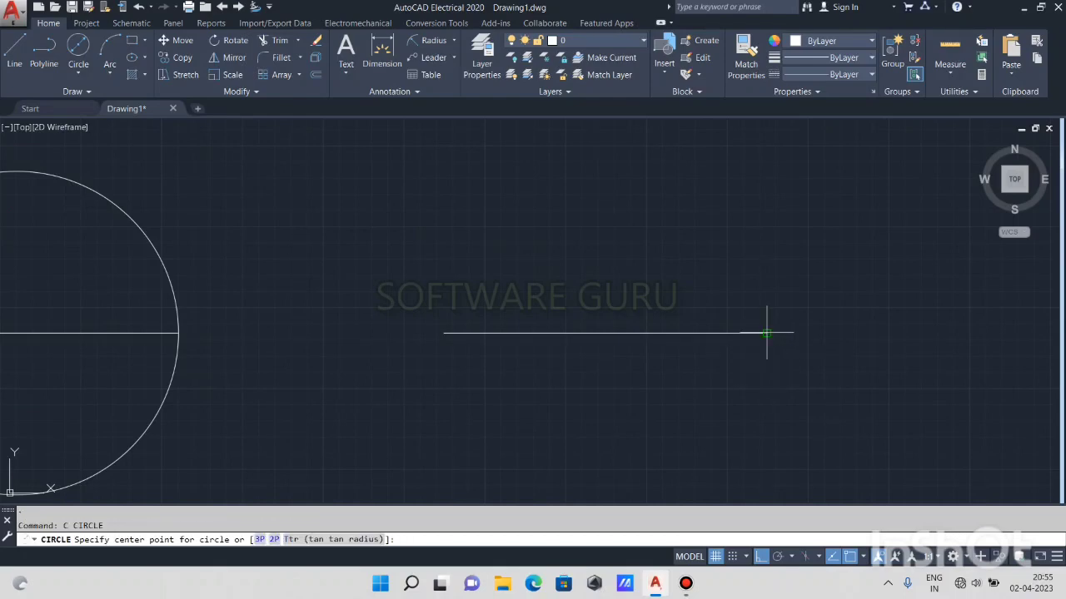
{"action": "left_click", "coordinate": [766, 333]}
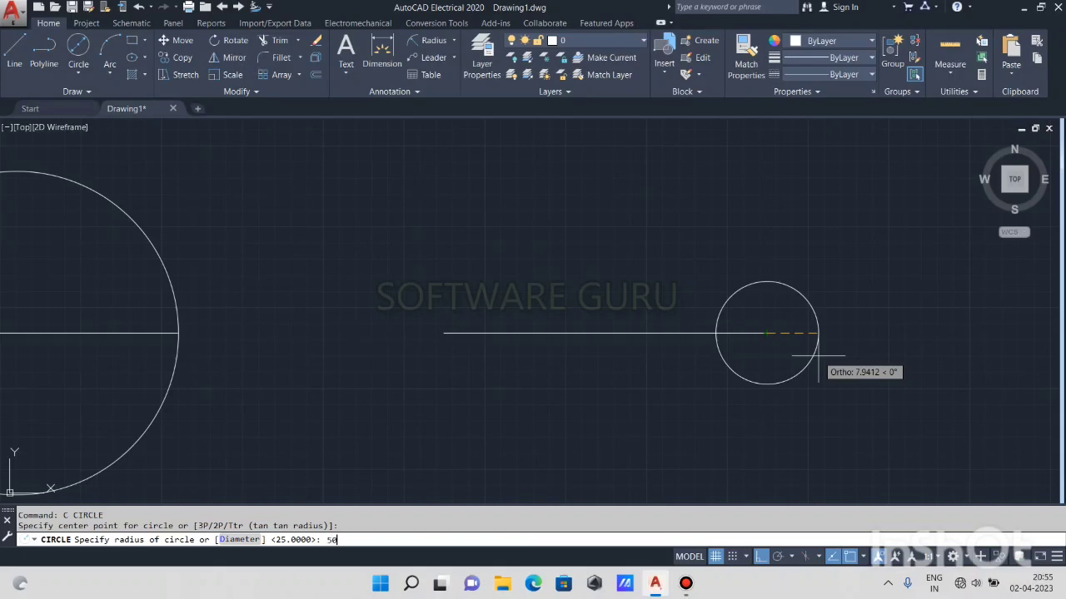
{"action": "key", "text": "Return"}
Erase the circle of radius 50 and the reference line inside it
{"action": "scroll", "coordinate": [819, 355], "scroll_direction": "down", "scroll_amount": 5}
{"action": "middle_click_drag", "start_coordinate": [816, 364], "coordinate": [681, 328]}
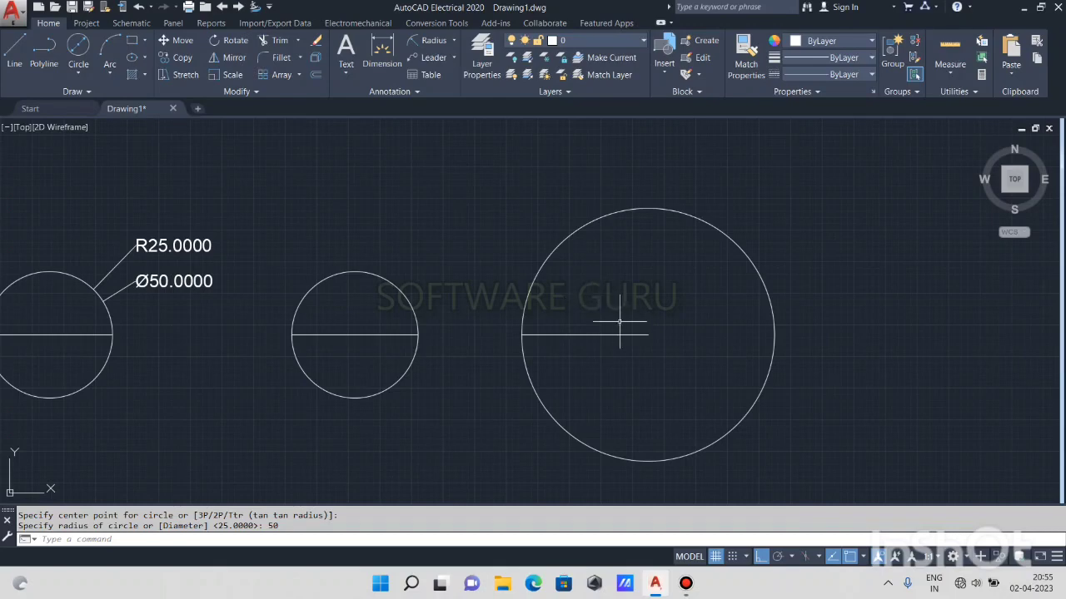
{"action": "middle_click_drag", "start_coordinate": [661, 347], "coordinate": [613, 347]}
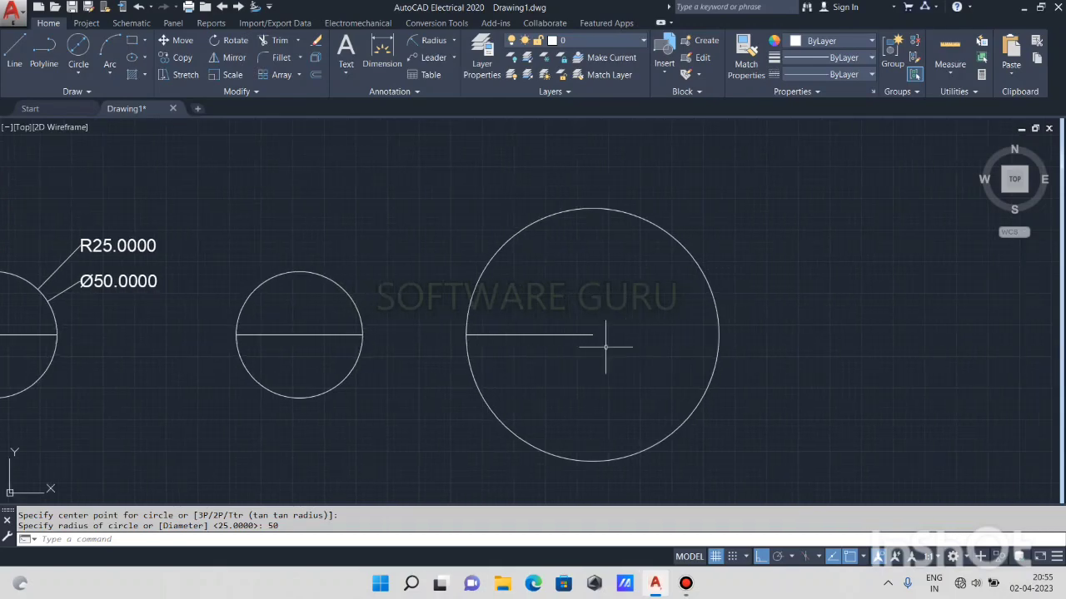
{"action": "scroll", "coordinate": [564, 352], "scroll_direction": "up", "scroll_amount": 2}
{"action": "scroll", "coordinate": [563, 352], "scroll_direction": "down", "scroll_amount": 2}
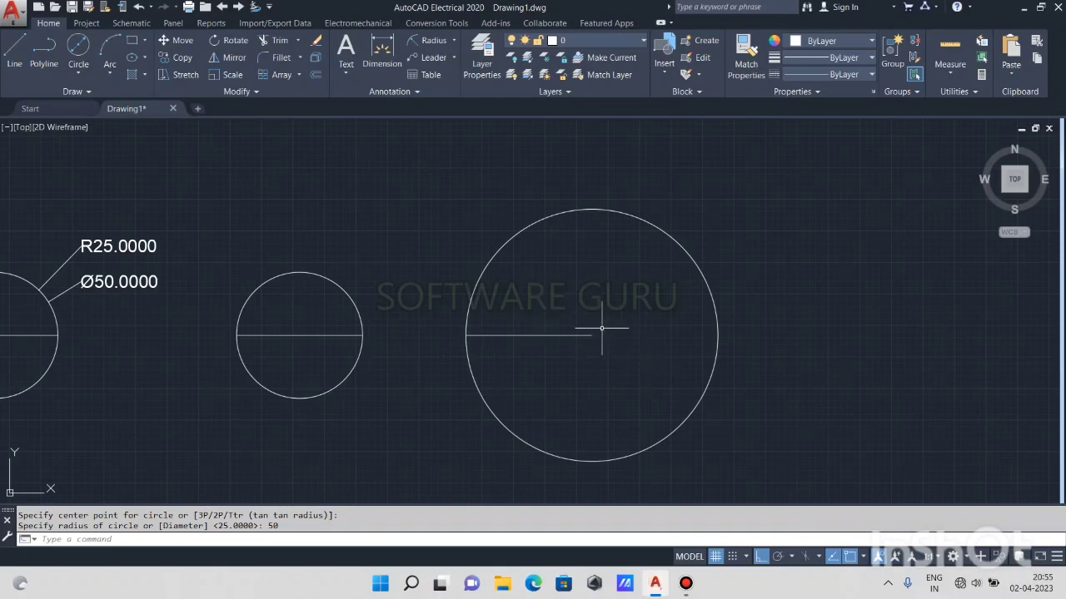
{"action": "middle_click_drag", "start_coordinate": [575, 346], "coordinate": [513, 340]}
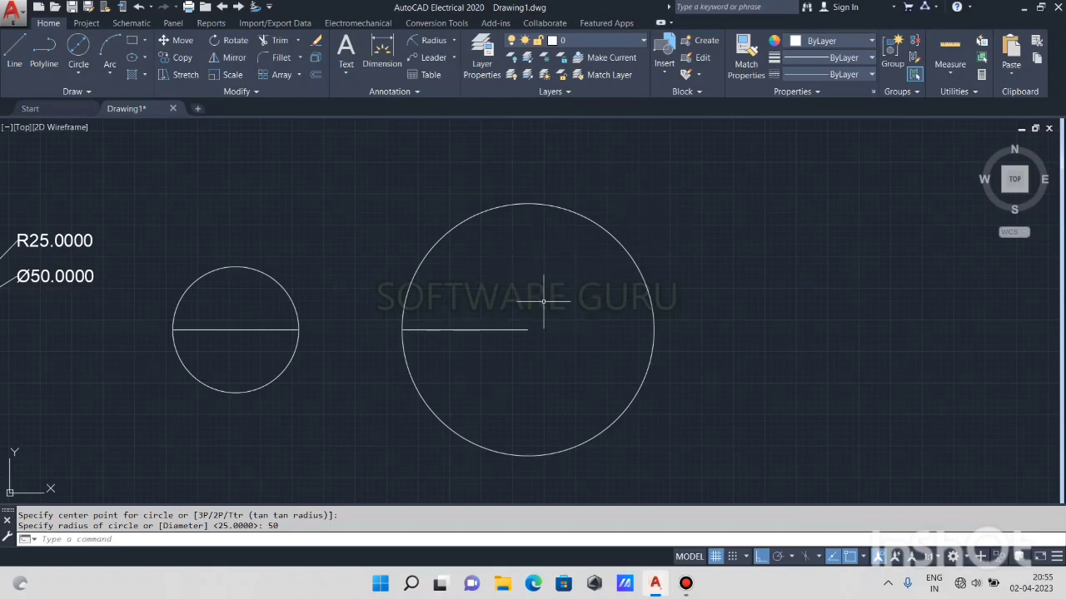
{"action": "left_click", "coordinate": [683, 209]}
{"action": "left_click", "coordinate": [623, 297]}
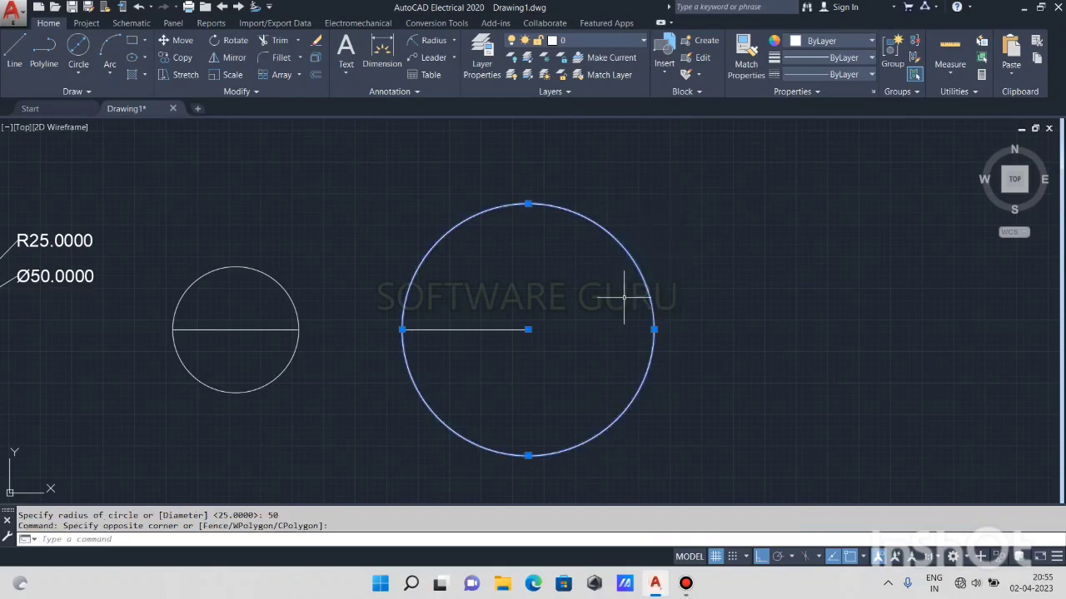
{"action": "key", "text": "Delete"}
{"action": "left_click", "coordinate": [625, 292]}
{"action": "left_click", "coordinate": [321, 405]}
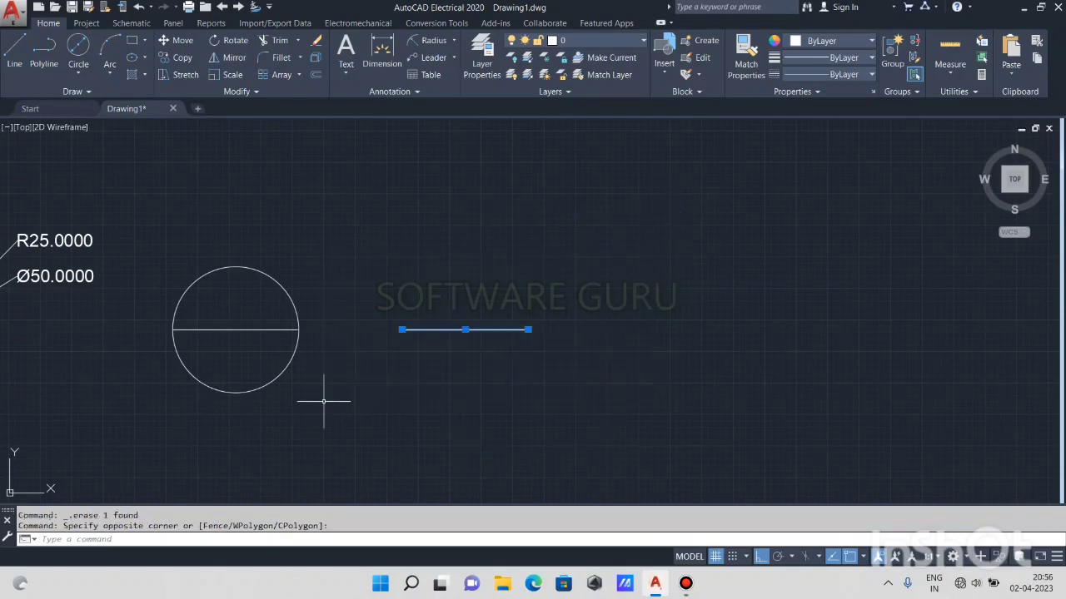
{"action": "key", "text": "Delete"}
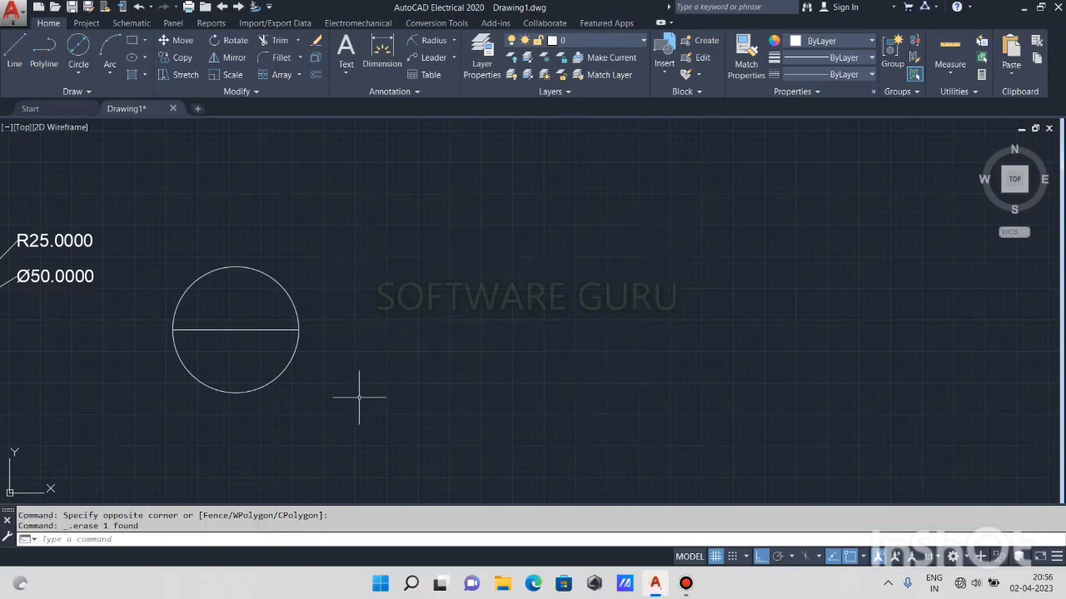
Erase the second circle together with its horizontal line, leaving the dimensioned circle in place
{"action": "scroll", "coordinate": [314, 348], "scroll_direction": "up", "scroll_amount": 2}
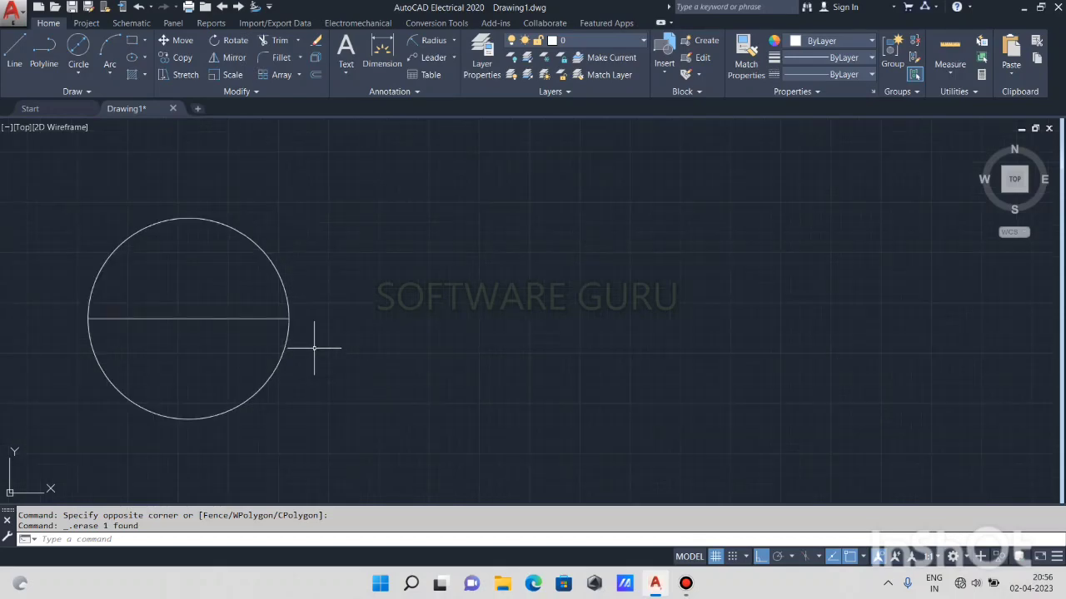
{"action": "left_click", "coordinate": [355, 229]}
{"action": "left_click", "coordinate": [249, 349]}
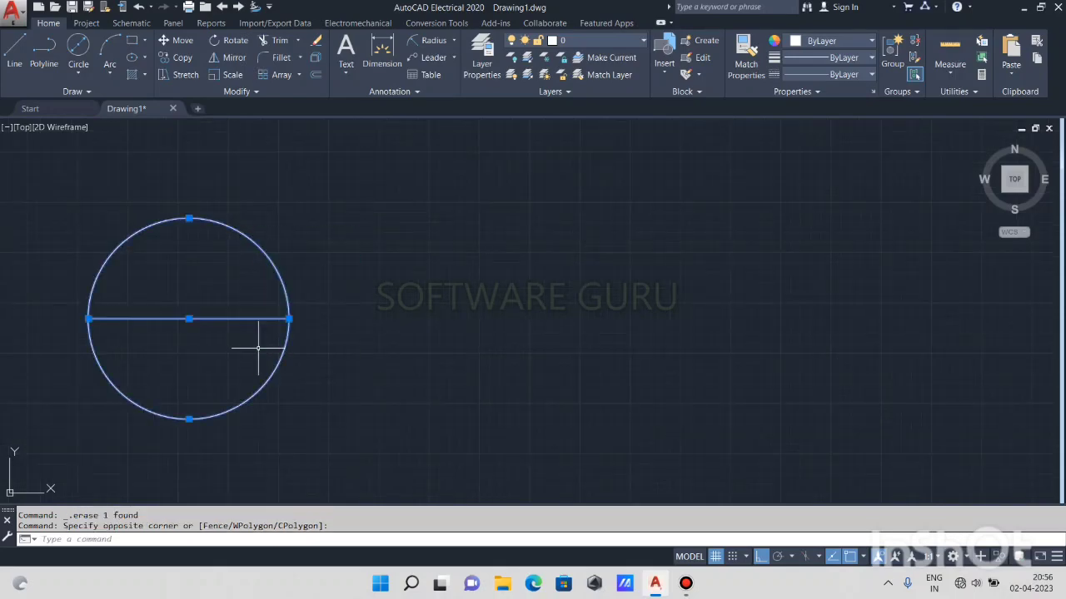
{"action": "key", "text": "Delete"}
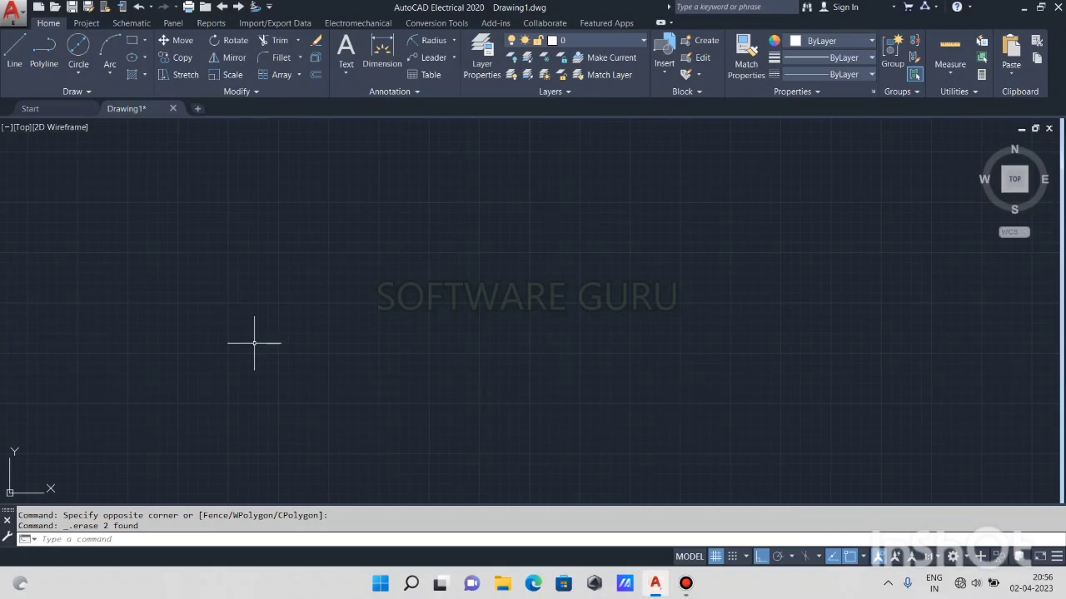
Draw a new horizontal line 50 units long in the empty drawing area
{"action": "left_click", "coordinate": [15, 55]}
{"action": "left_click", "coordinate": [372, 314]}
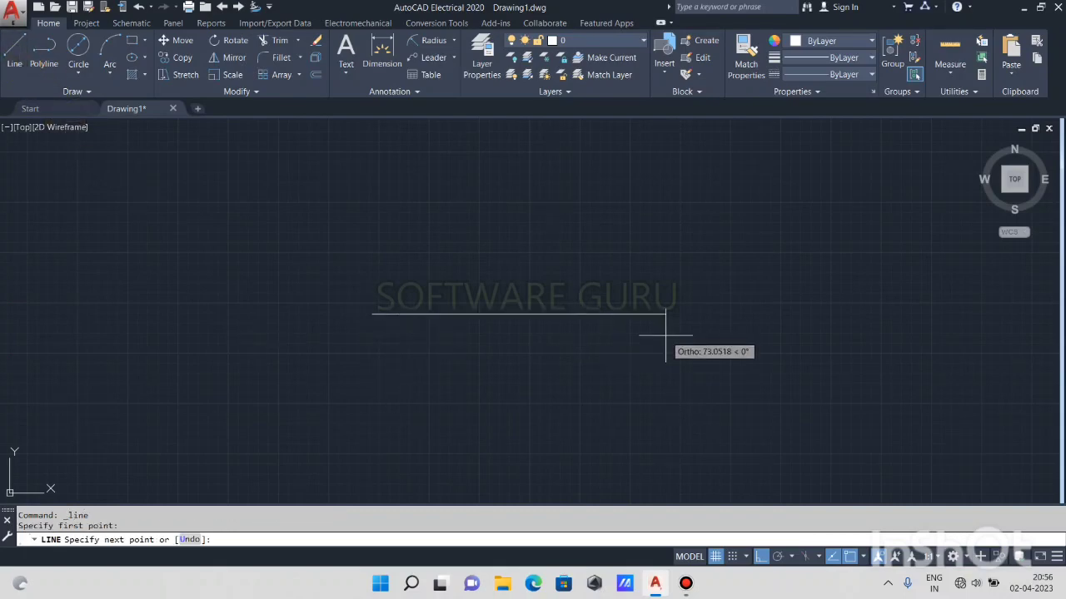
{"action": "type", "text": "50"}
{"action": "key", "text": "Return"}
{"action": "key", "text": "Escape"}
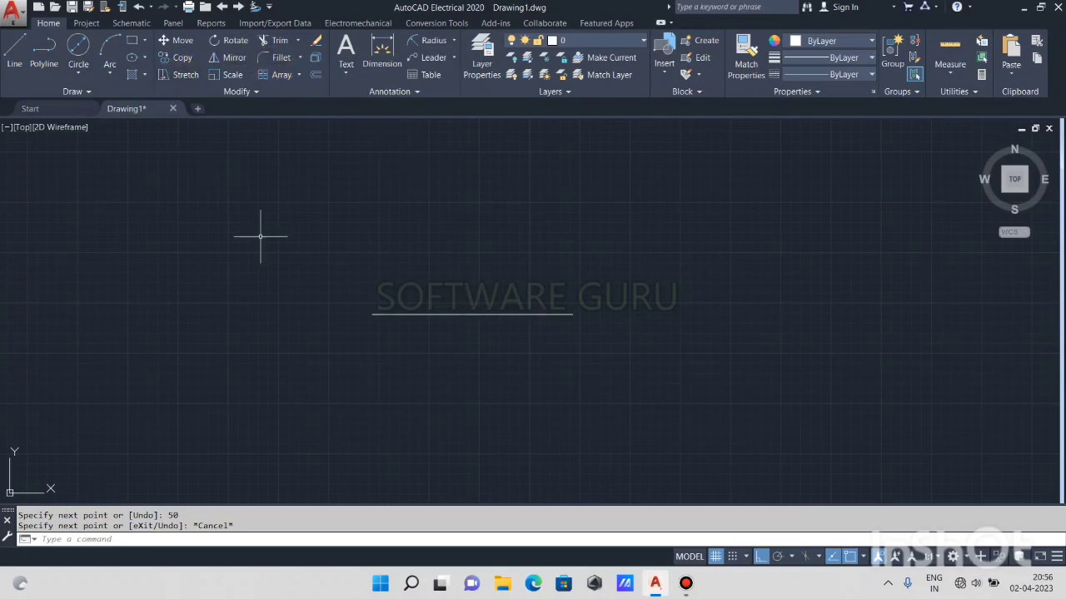
Draw a circle of radius 25 centred on the midpoint of the horizontal line
{"action": "key", "text": "Return"}
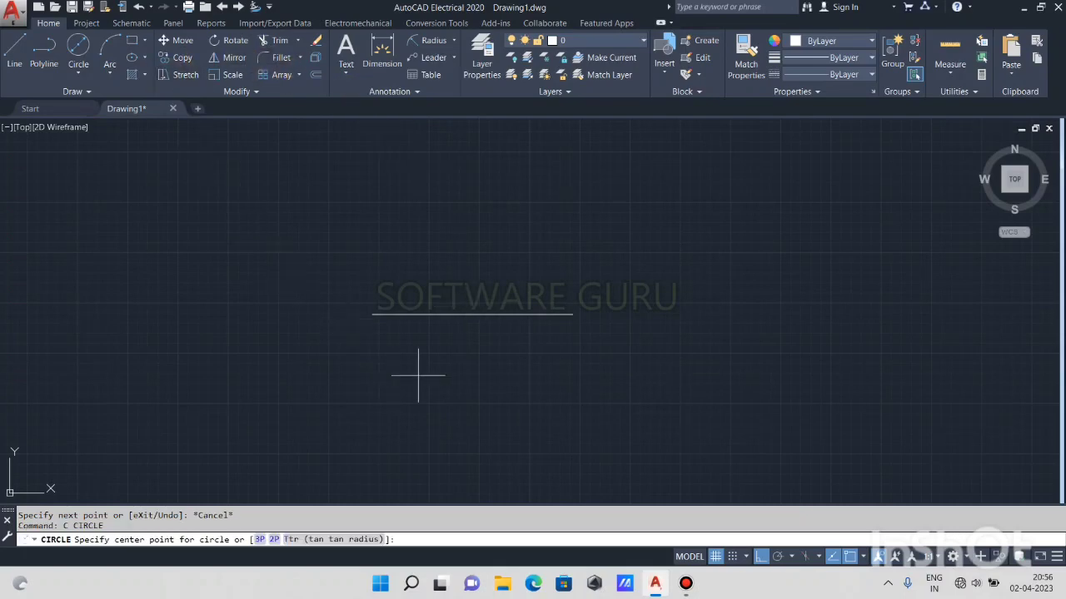
{"action": "left_click", "coordinate": [472, 314]}
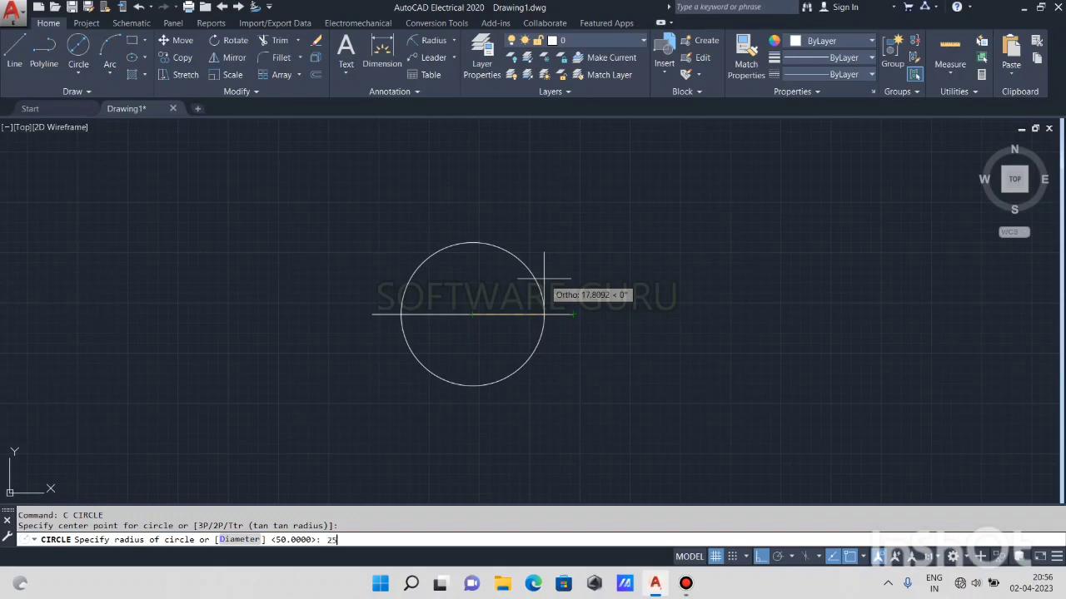
{"action": "key", "text": "Return"}
Erase the circle of radius 25, keeping its horizontal reference line
{"action": "left_click", "coordinate": [590, 186]}
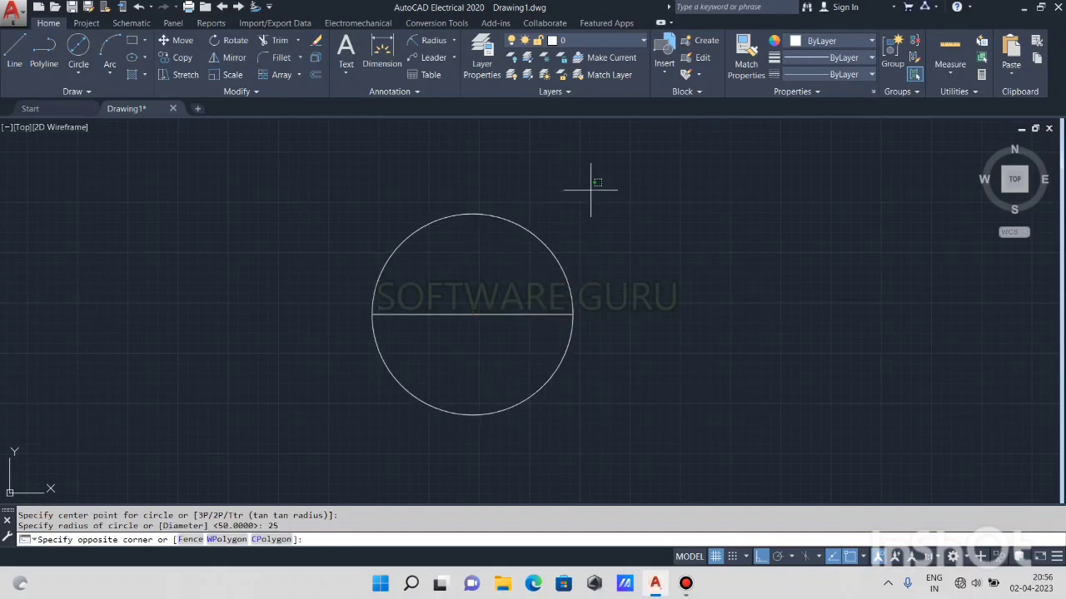
{"action": "left_click", "coordinate": [511, 254]}
{"action": "key", "text": "Delete"}
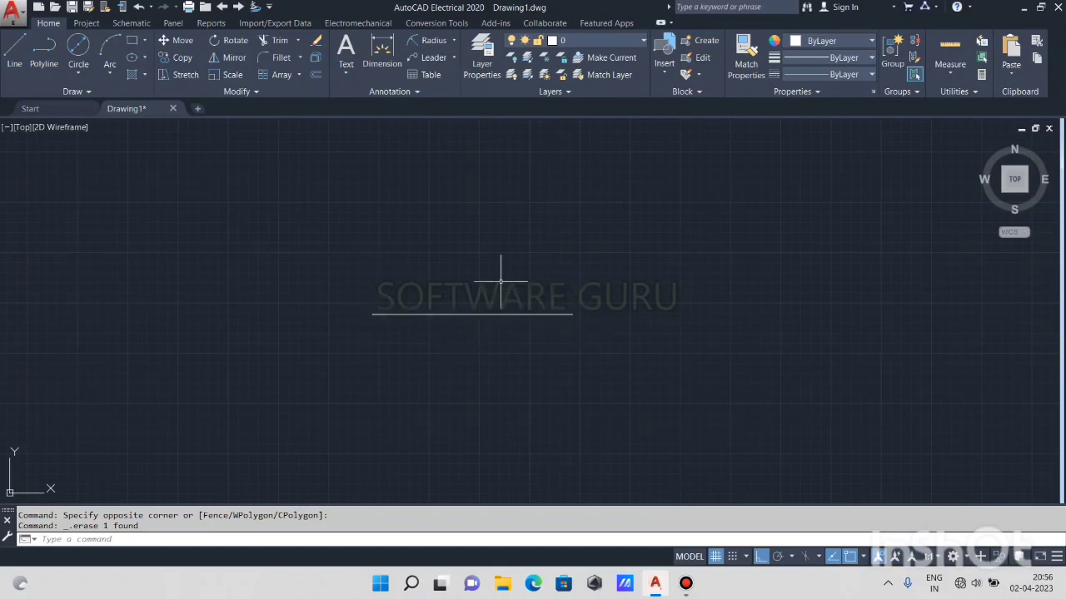
Draw a 2-Point circle using the left and right endpoints of the horizontal line as its diameter ends
{"action": "left_click", "coordinate": [80, 74]}
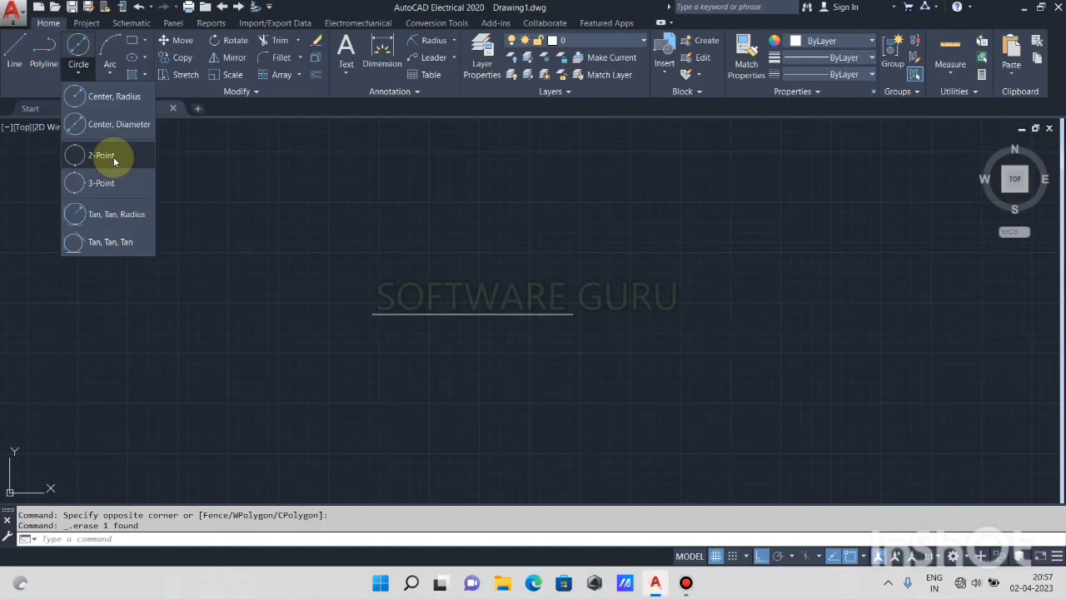
{"action": "left_click", "coordinate": [77, 43]}
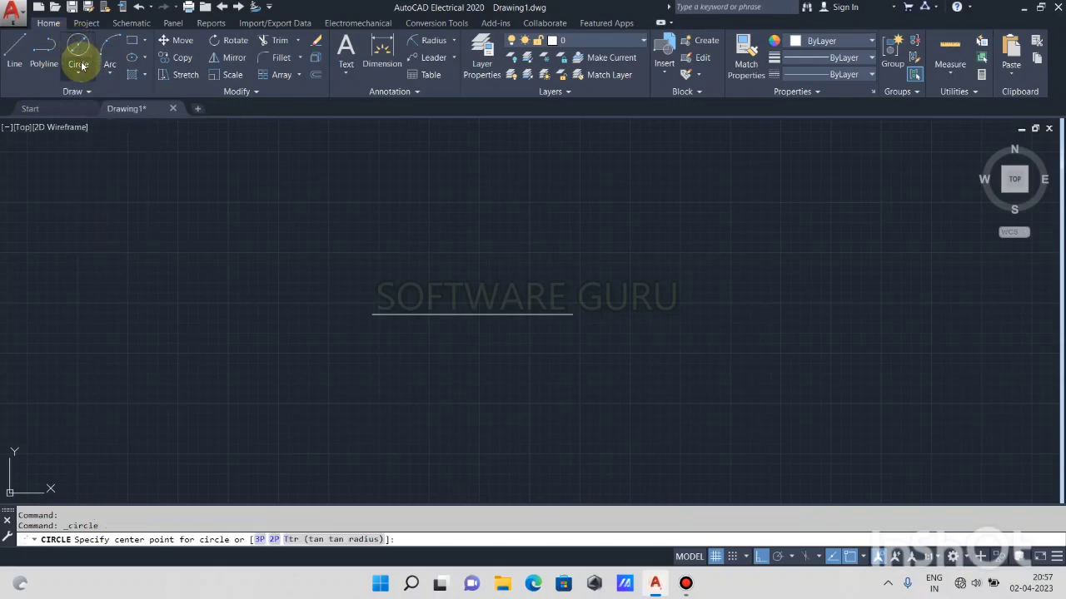
{"action": "left_click", "coordinate": [79, 66]}
{"action": "left_click", "coordinate": [119, 159]}
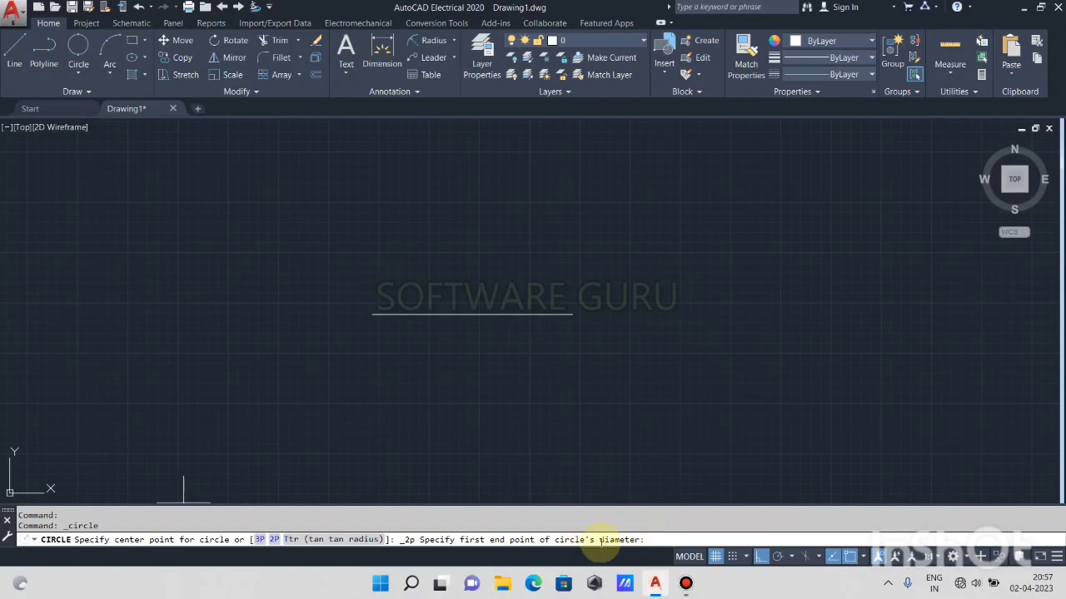
{"action": "left_click", "coordinate": [372, 315]}
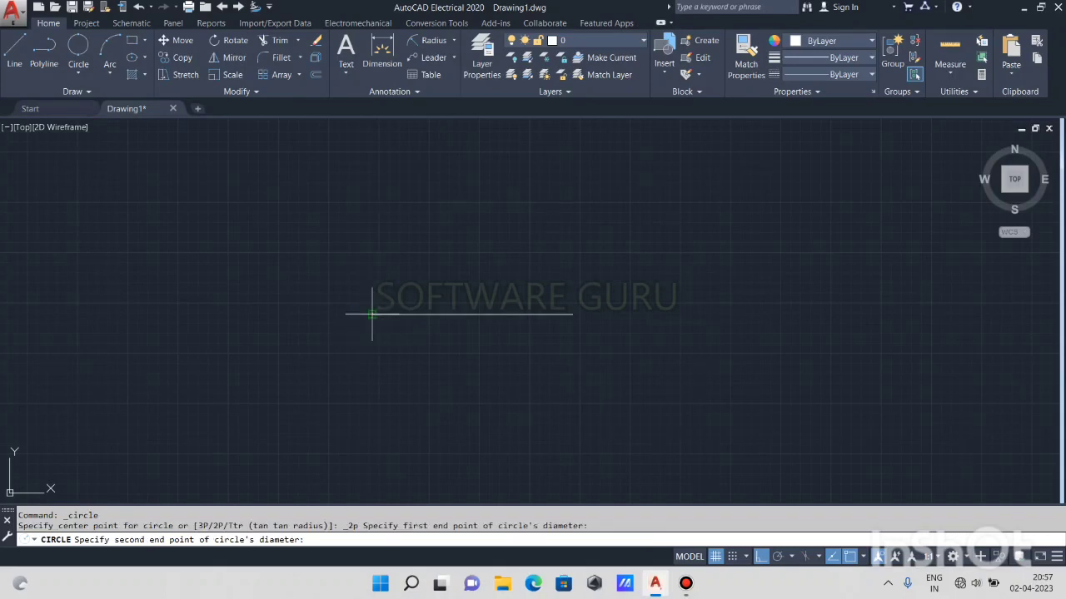
{"action": "left_click", "coordinate": [573, 315]}
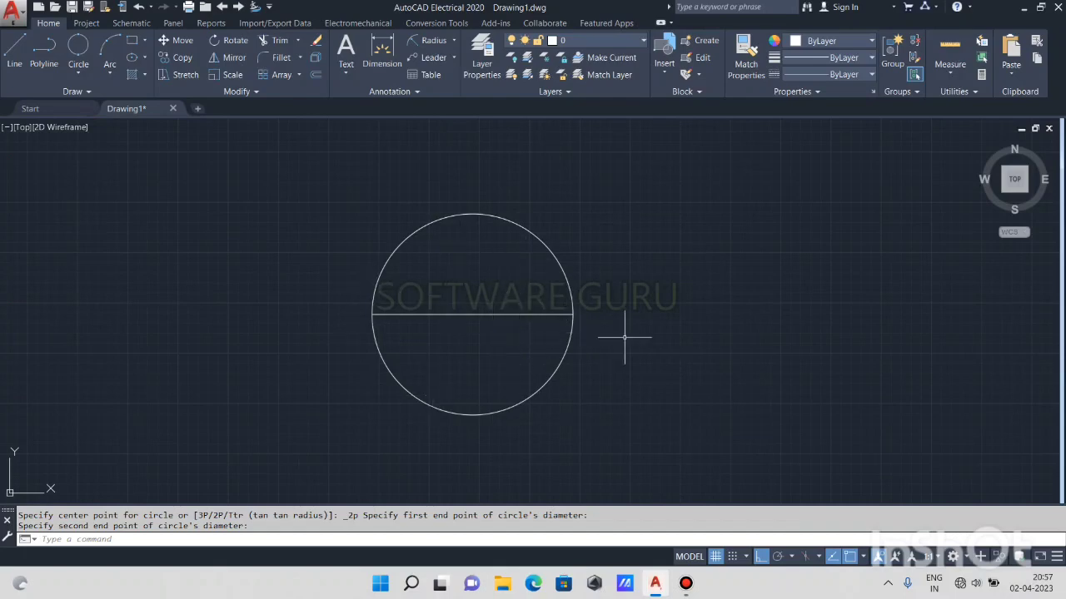
Draw a larger 2-Point circle with freely picked diameter ends in the empty area right of the first circle
{"action": "middle_click_drag", "start_coordinate": [570, 318], "coordinate": [469, 324]}
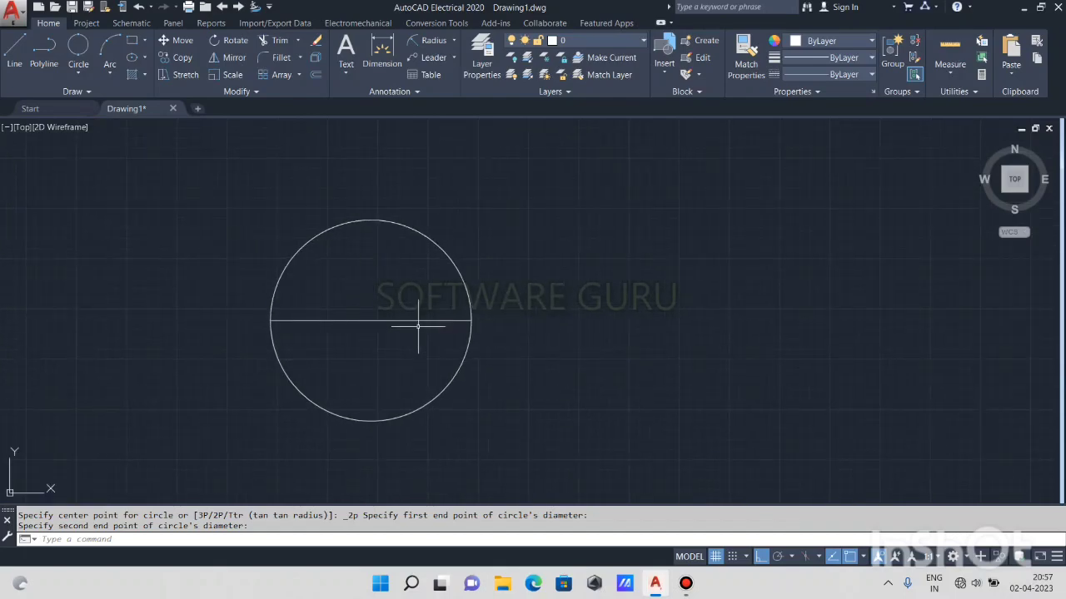
{"action": "middle_click_drag", "start_coordinate": [560, 353], "coordinate": [453, 359]}
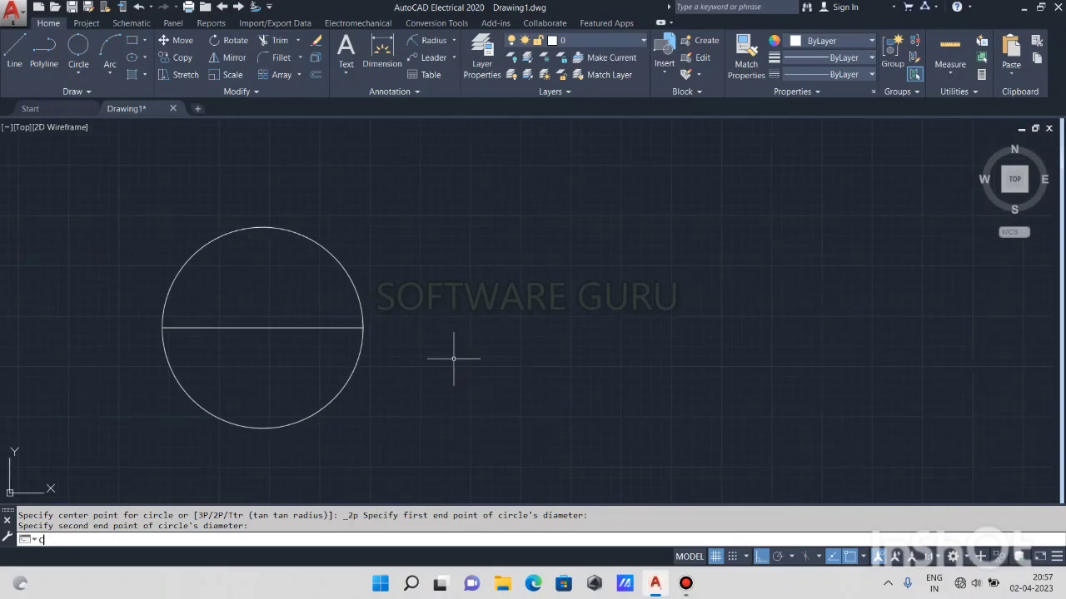
{"action": "key", "text": "Return"}
{"action": "key", "text": "Escape"}
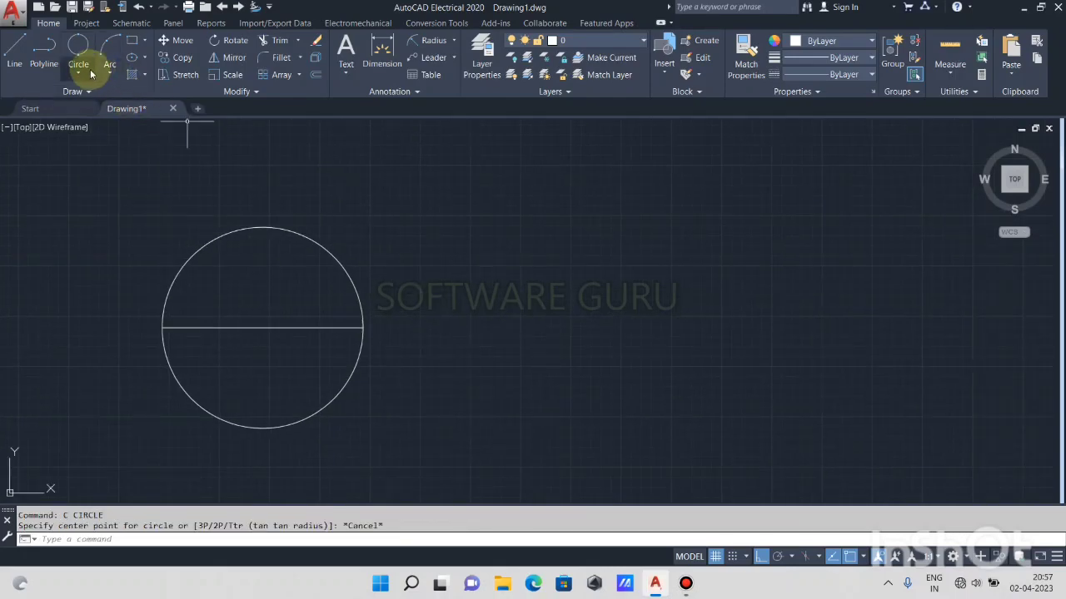
{"action": "left_click", "coordinate": [78, 72]}
{"action": "left_click", "coordinate": [102, 155]}
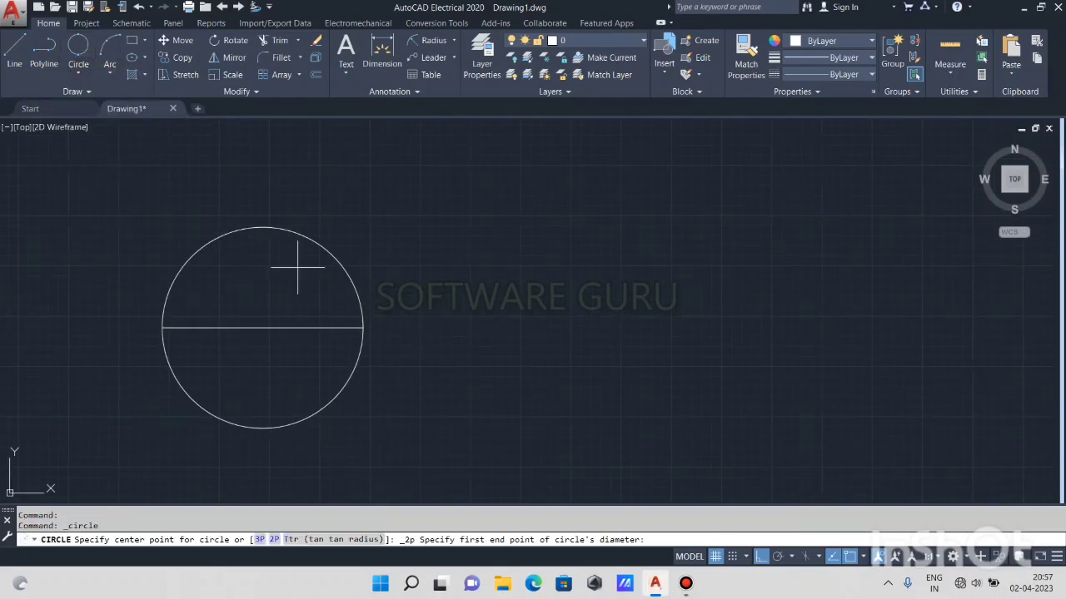
{"action": "left_click", "coordinate": [492, 317]}
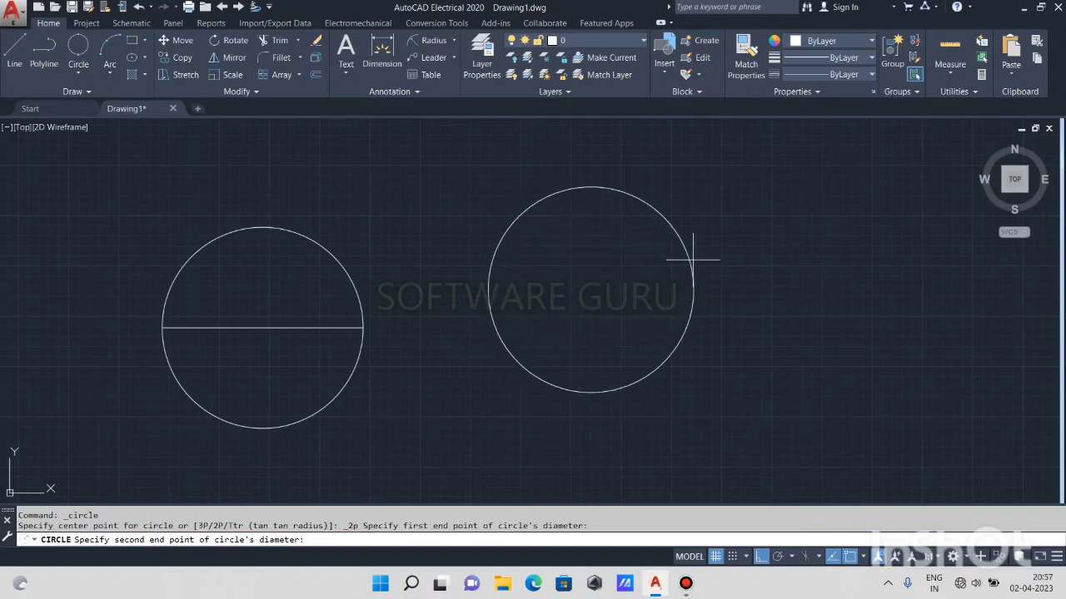
{"action": "left_click", "coordinate": [780, 221]}
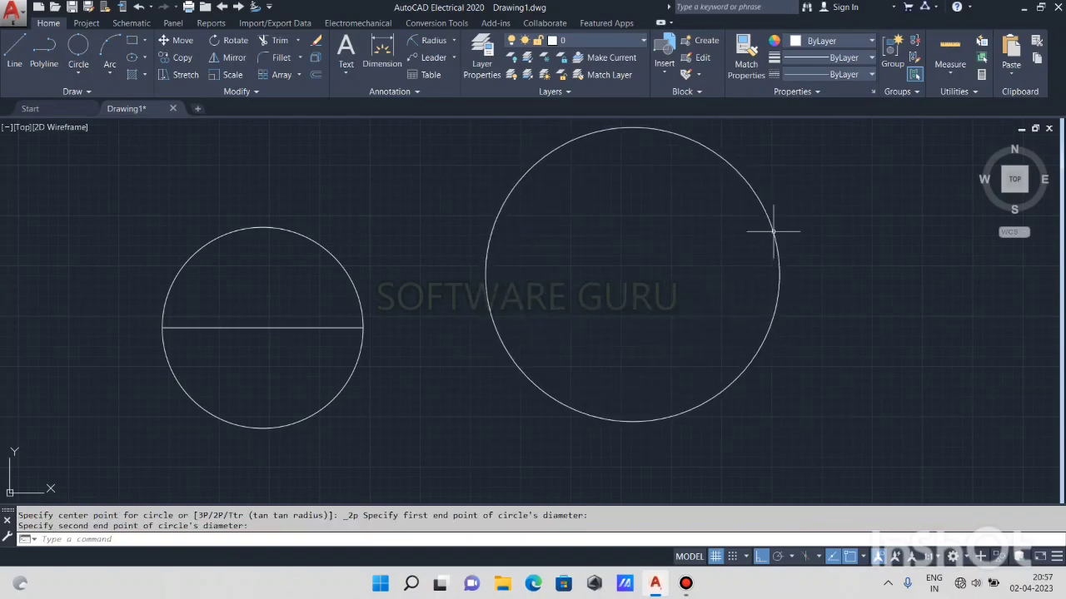
Draw a short line rising to the right beside the larger circle, with Ortho mode turned off
{"action": "middle_click_drag", "start_coordinate": [761, 228], "coordinate": [626, 341]}
{"action": "scroll", "coordinate": [591, 337], "scroll_direction": "down", "scroll_amount": 2}
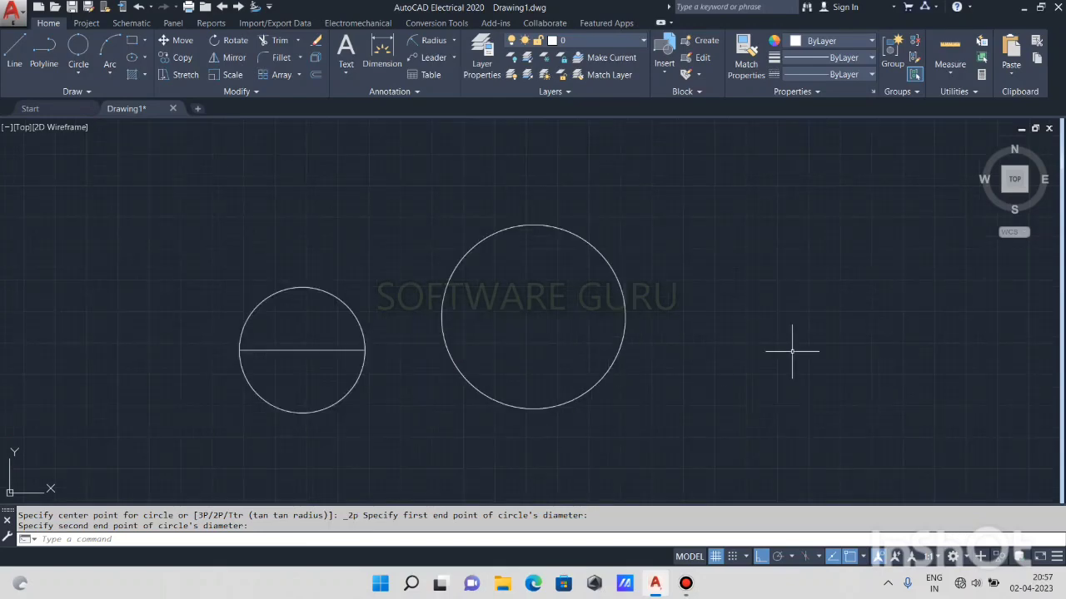
{"action": "middle_click_drag", "start_coordinate": [788, 352], "coordinate": [664, 374]}
{"action": "type", "text": "L"}
{"action": "key", "text": "Return"}
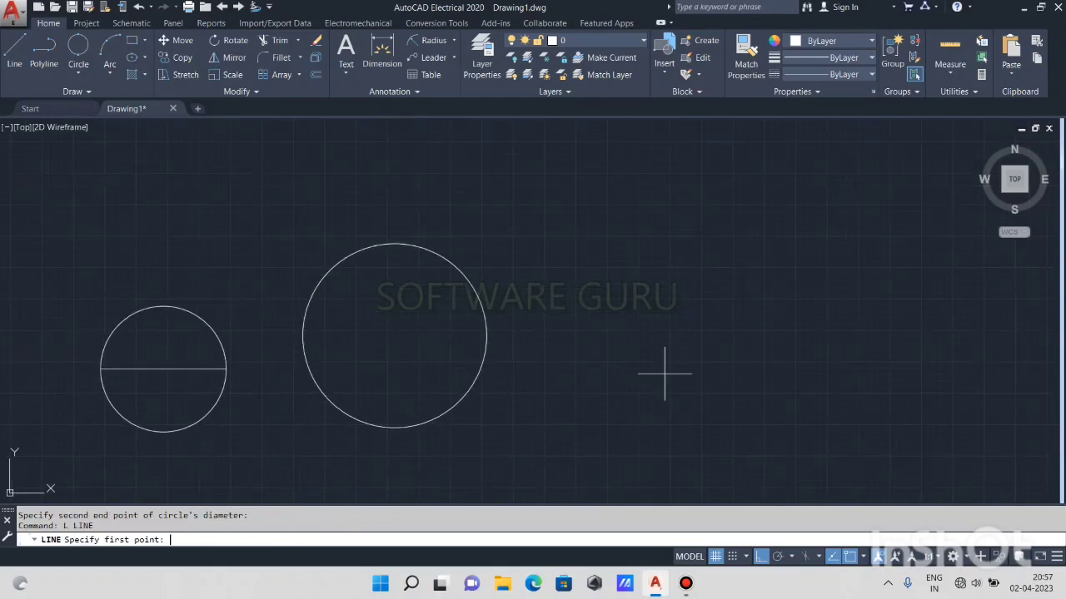
{"action": "left_click", "coordinate": [567, 347]}
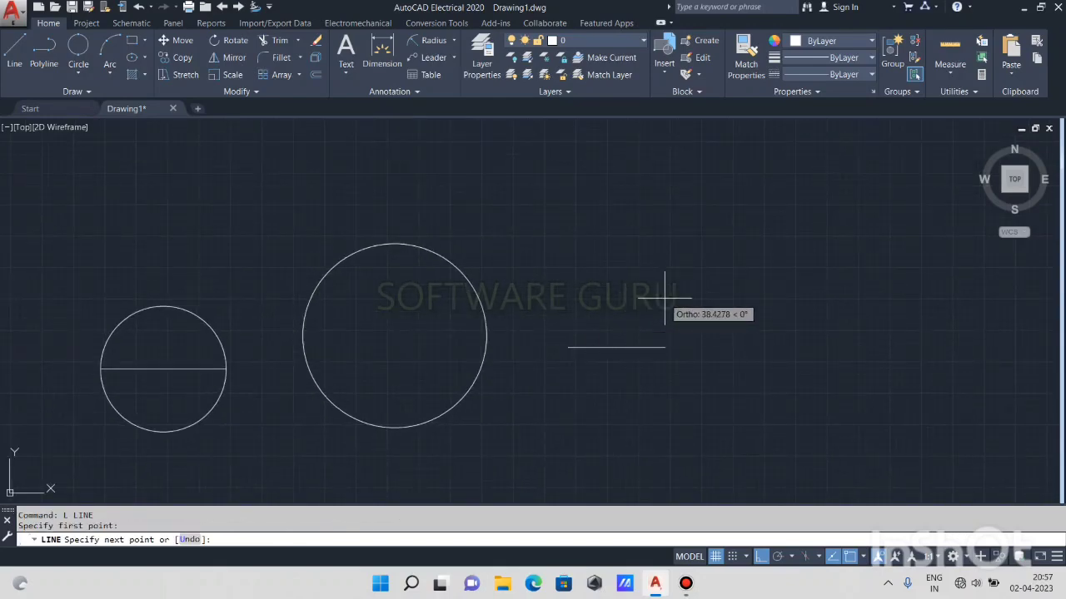
{"action": "key", "text": "F8"}
{"action": "left_click", "coordinate": [646, 276]}
{"action": "key", "text": "Escape"}
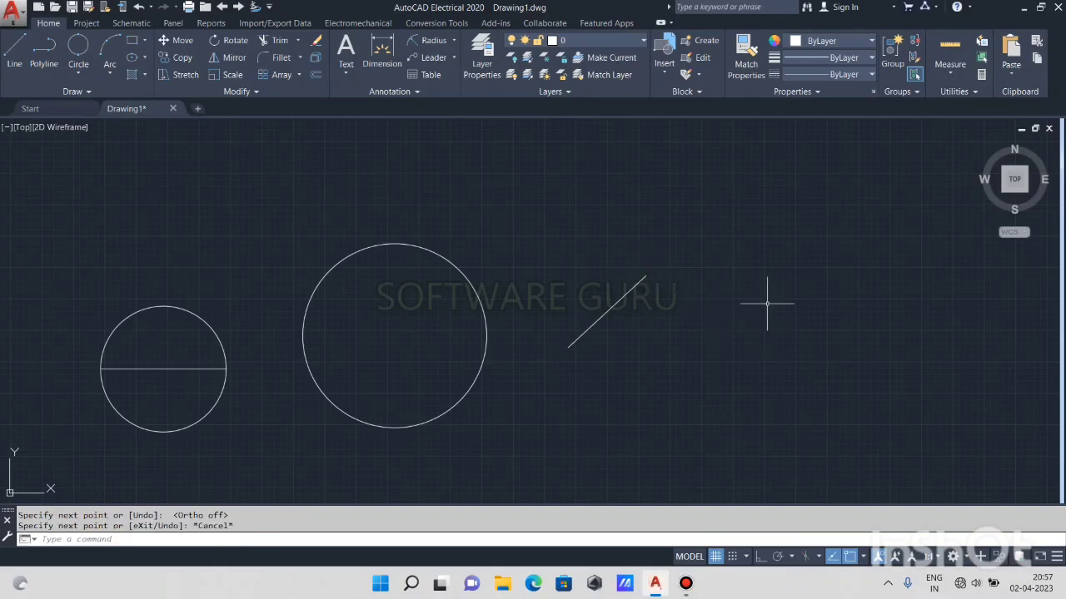
Draw a second, longer line sloping down to the right, leaving a gap from the first slanted line
{"action": "key", "text": "Return"}
{"action": "left_click", "coordinate": [796, 234]}
{"action": "left_click", "coordinate": [966, 323]}
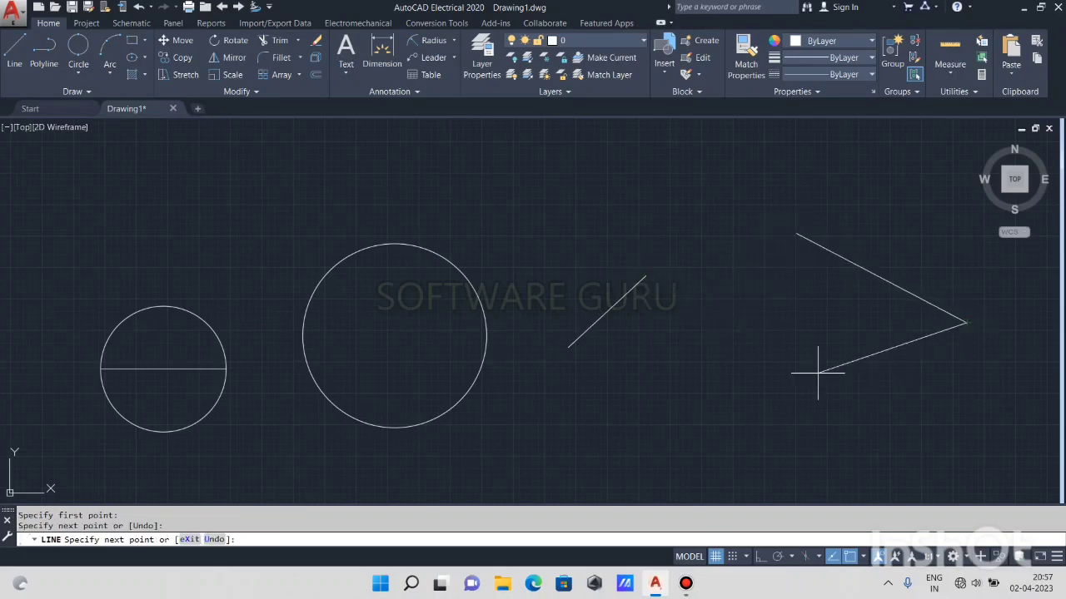
{"action": "key", "text": "Escape"}
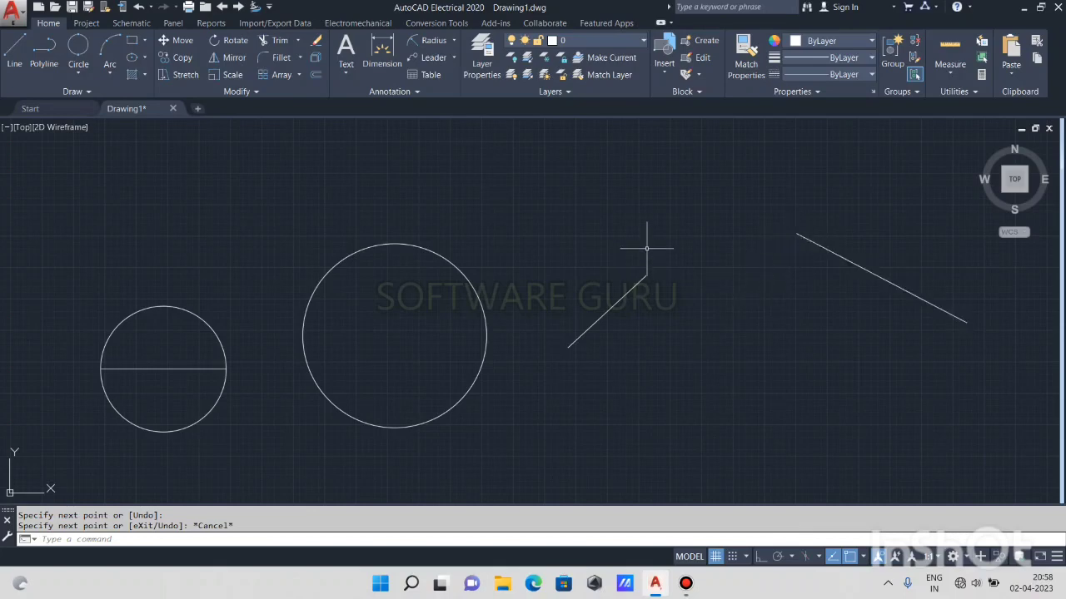
{"action": "mouse_move", "coordinate": [789, 227]}
{"action": "middle_mouse_down"}
{"action": "mouse_move", "coordinate": [766, 266]}
{"action": "mouse_move", "coordinate": [748, 258]}
{"action": "middle_mouse_up"}
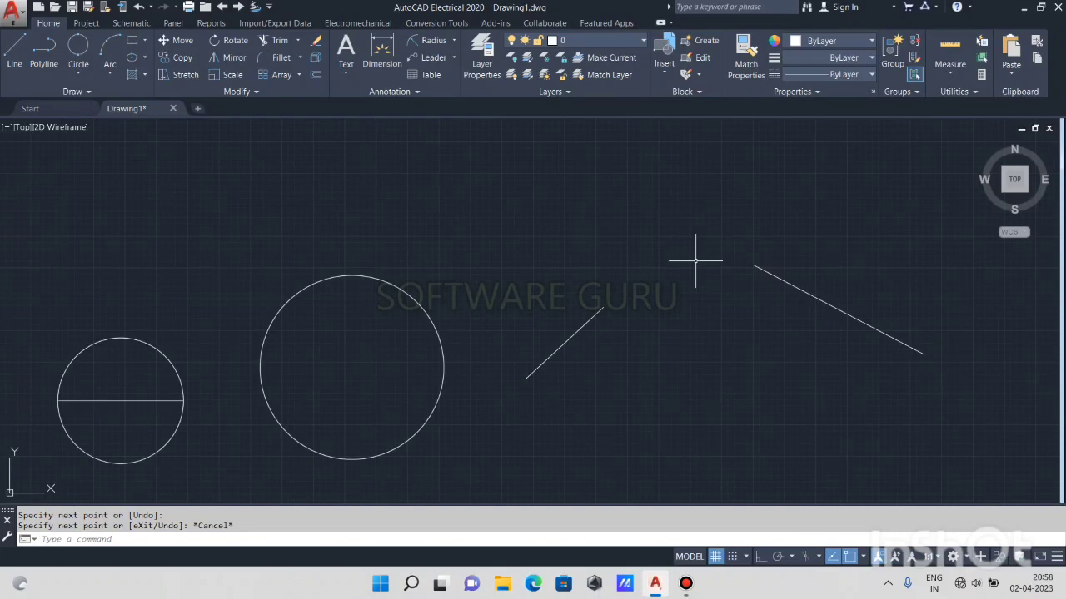
Draw a 2-Point circle spanning the gap between the facing upper endpoints of the two slanted lines
{"action": "left_click", "coordinate": [78, 72]}
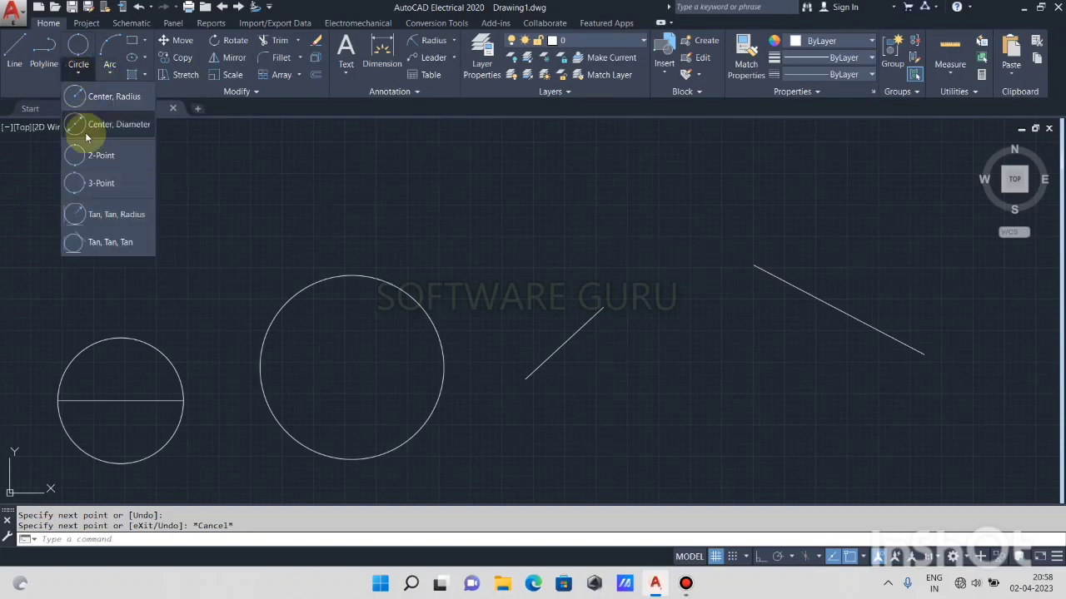
{"action": "left_click", "coordinate": [130, 157]}
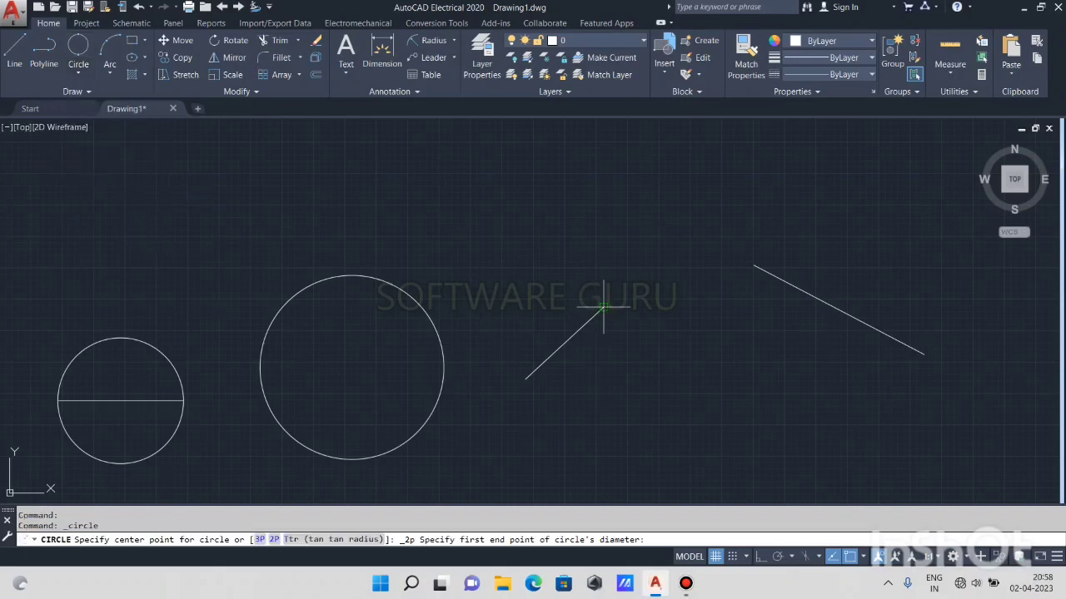
{"action": "left_click", "coordinate": [603, 308]}
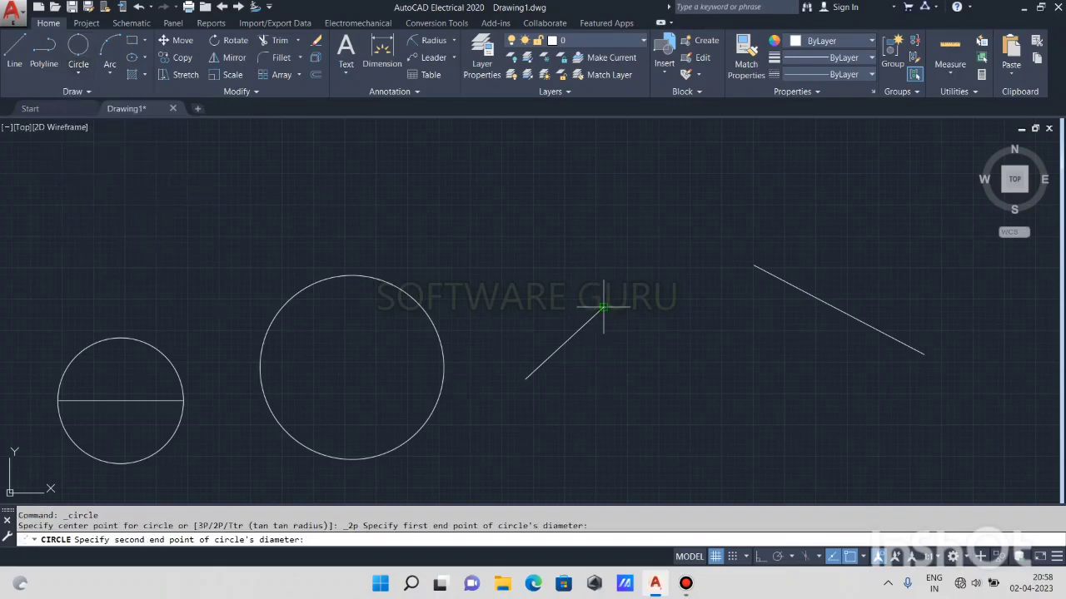
{"action": "left_click", "coordinate": [754, 267]}
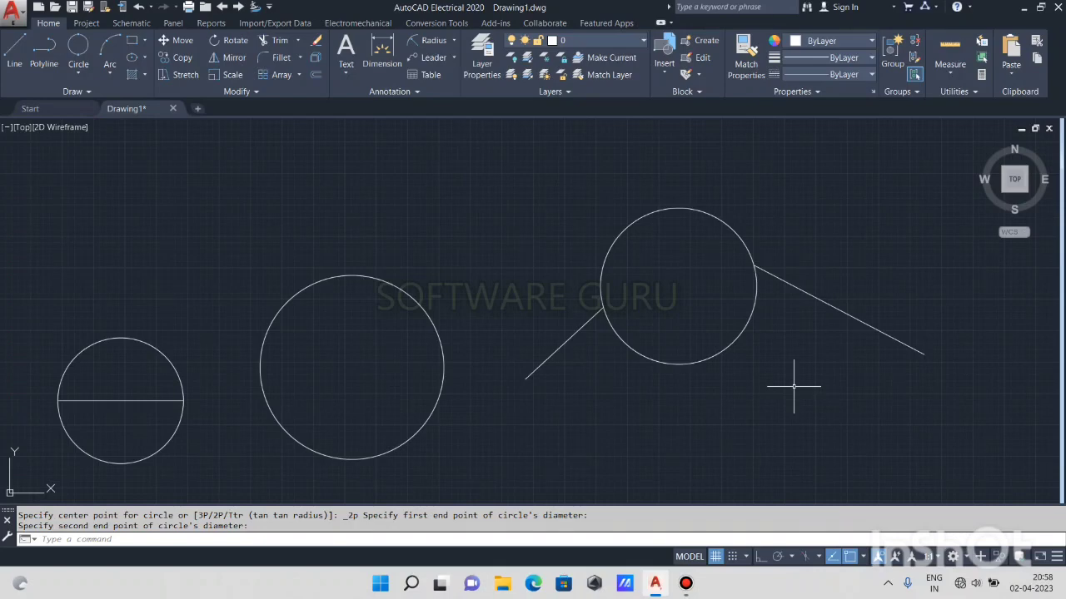
Erase the circle between the two slanted lines, keeping both lines
{"action": "scroll", "coordinate": [770, 387], "scroll_direction": "down", "scroll_amount": 2}
{"action": "middle_click_drag", "start_coordinate": [785, 386], "coordinate": [594, 357]}
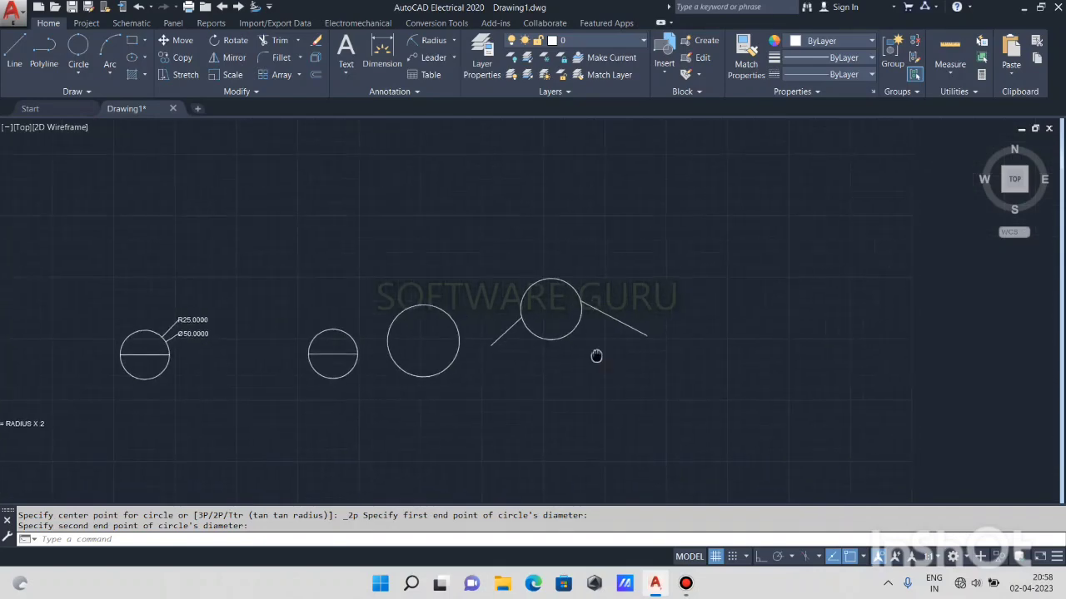
{"action": "scroll", "coordinate": [558, 275], "scroll_direction": "up", "scroll_amount": 2}
{"action": "left_click", "coordinate": [592, 200]}
{"action": "left_click", "coordinate": [542, 258]}
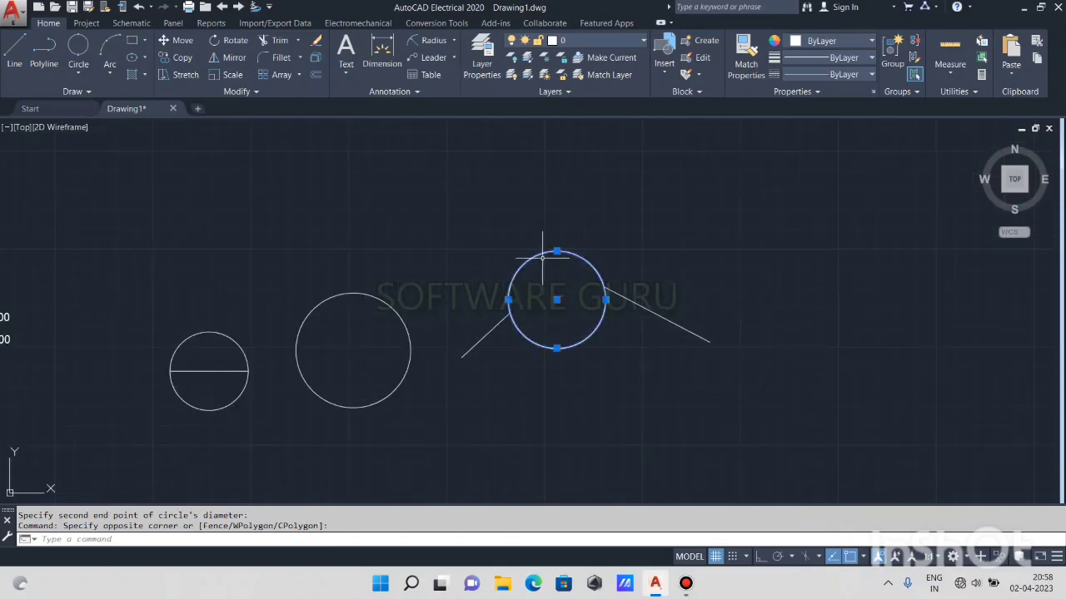
{"action": "key", "text": "Delete"}
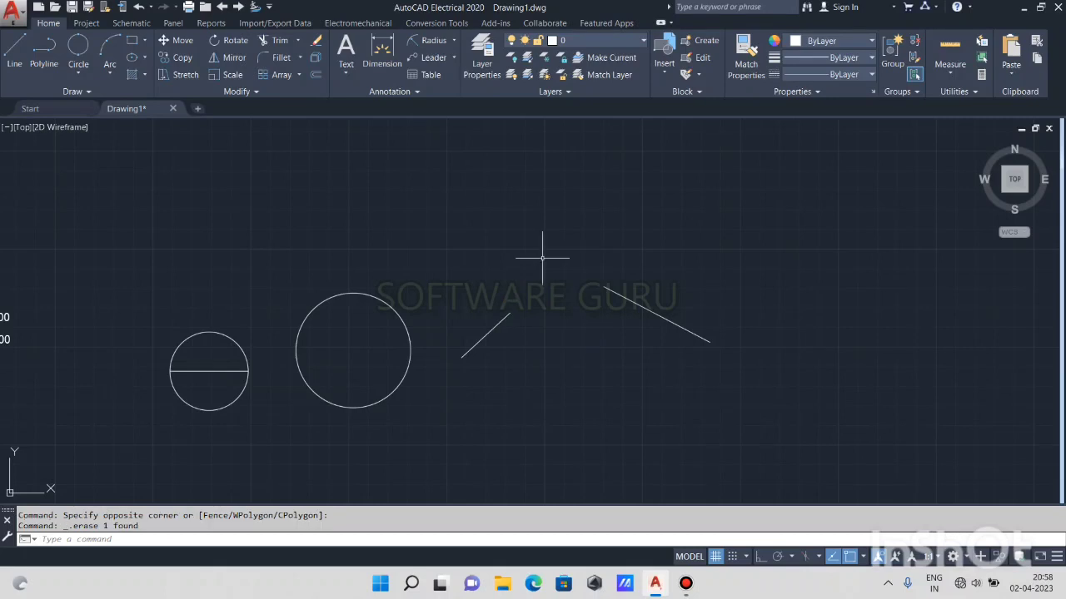
Redraw the circle between the slanted lines' facing endpoints using the Circle command's 2P option
{"action": "key", "text": "Return"}
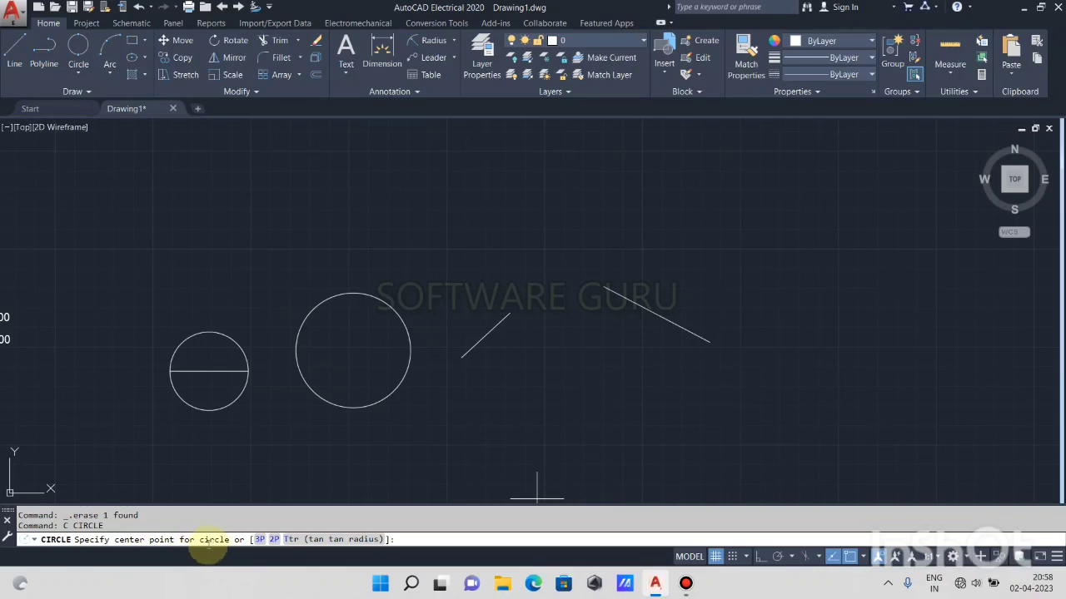
{"action": "left_click", "coordinate": [272, 540]}
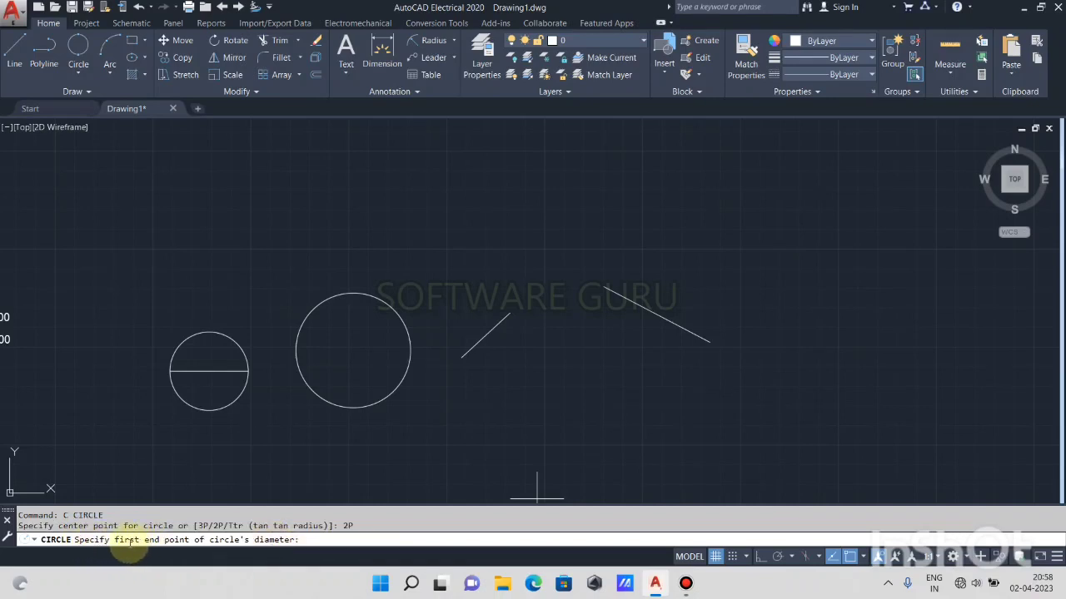
{"action": "left_click", "coordinate": [510, 312]}
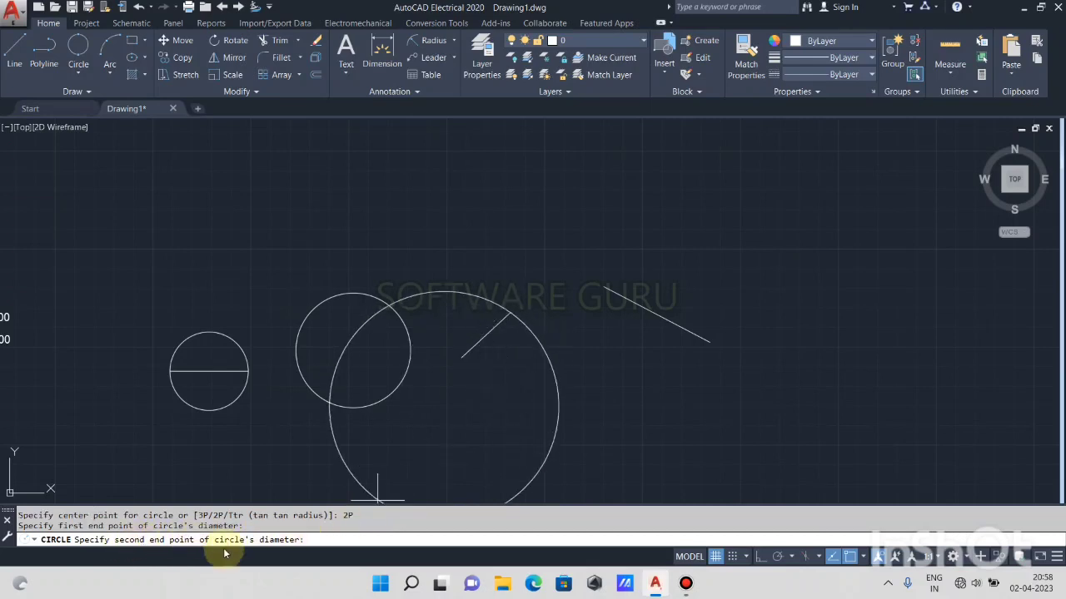
{"action": "left_click", "coordinate": [604, 286]}
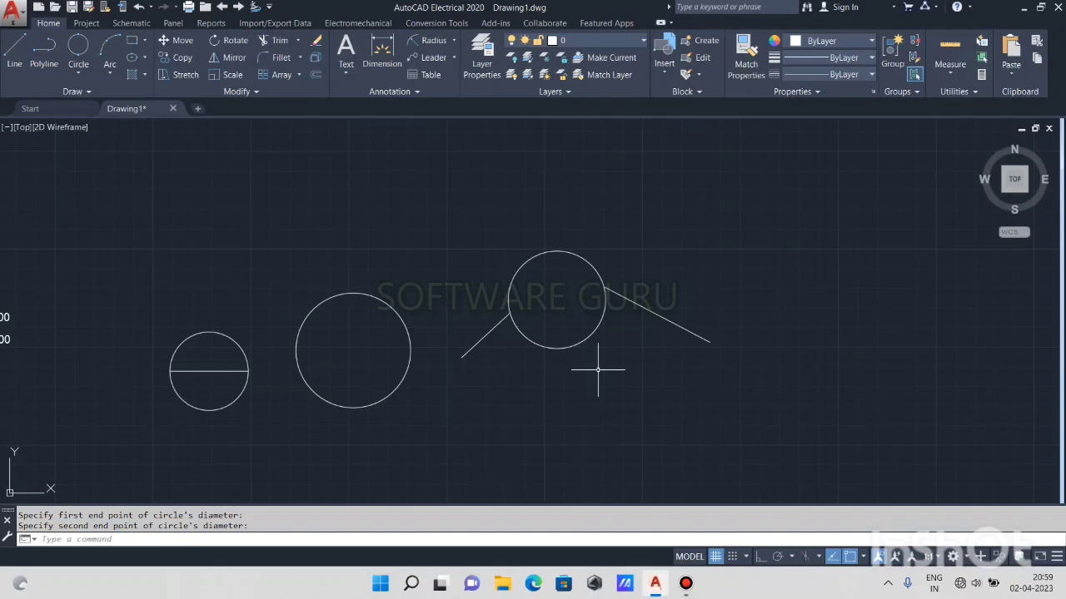
Erase the connecting circle together with both slanted lines
{"action": "left_click", "coordinate": [623, 231]}
{"action": "left_click", "coordinate": [472, 378]}
{"action": "key", "text": "Delete"}
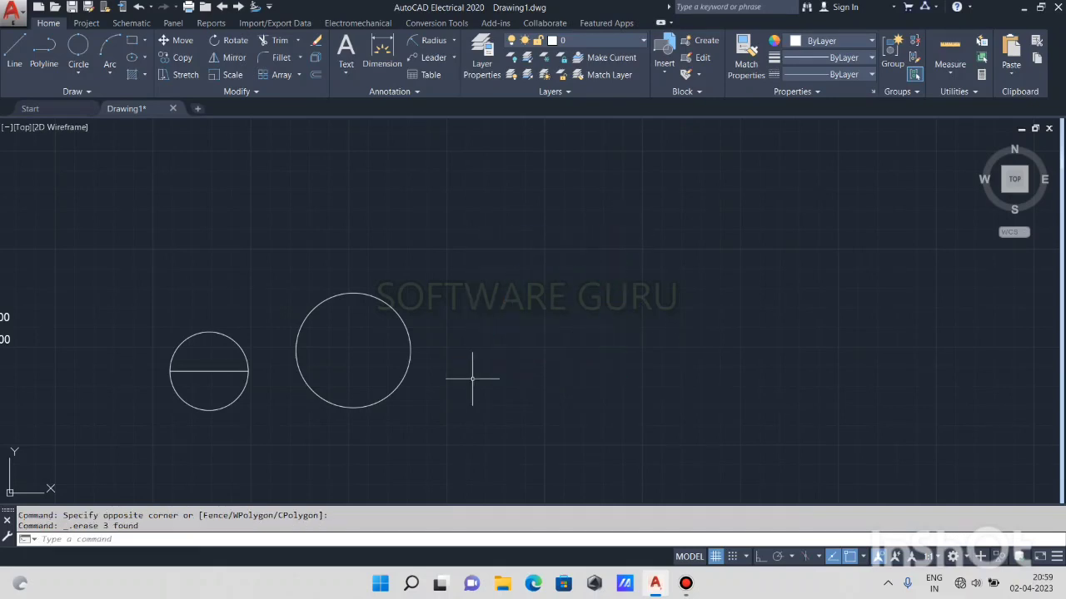
{"action": "middle_click_drag", "start_coordinate": [561, 336], "coordinate": [431, 369]}
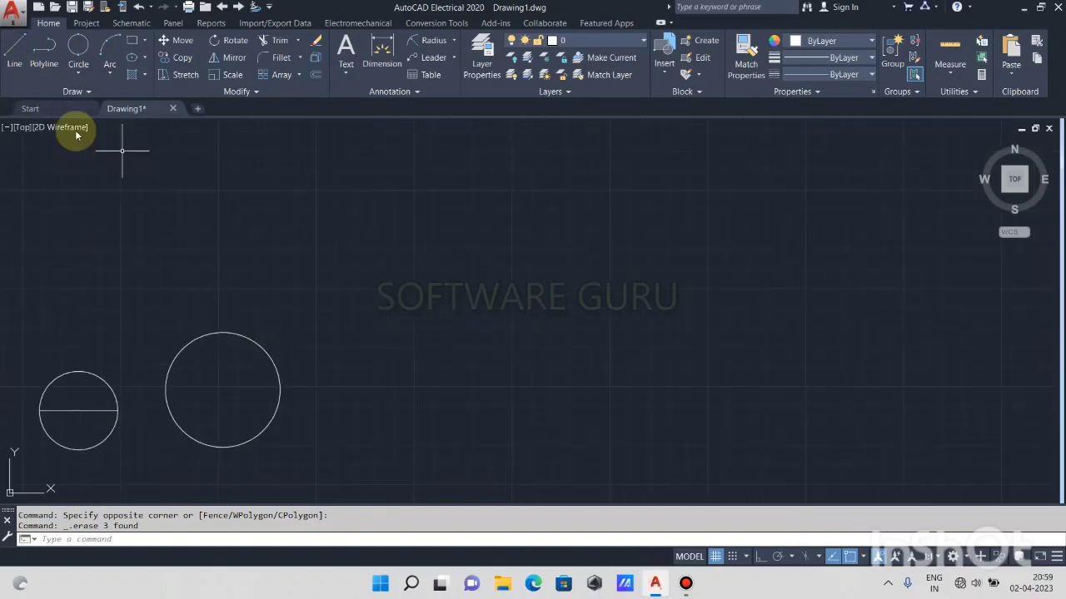
Draw three separate slanted lines spaced around an empty area beside the two existing circles
{"action": "left_click", "coordinate": [17, 58]}
{"action": "left_click", "coordinate": [315, 317]}
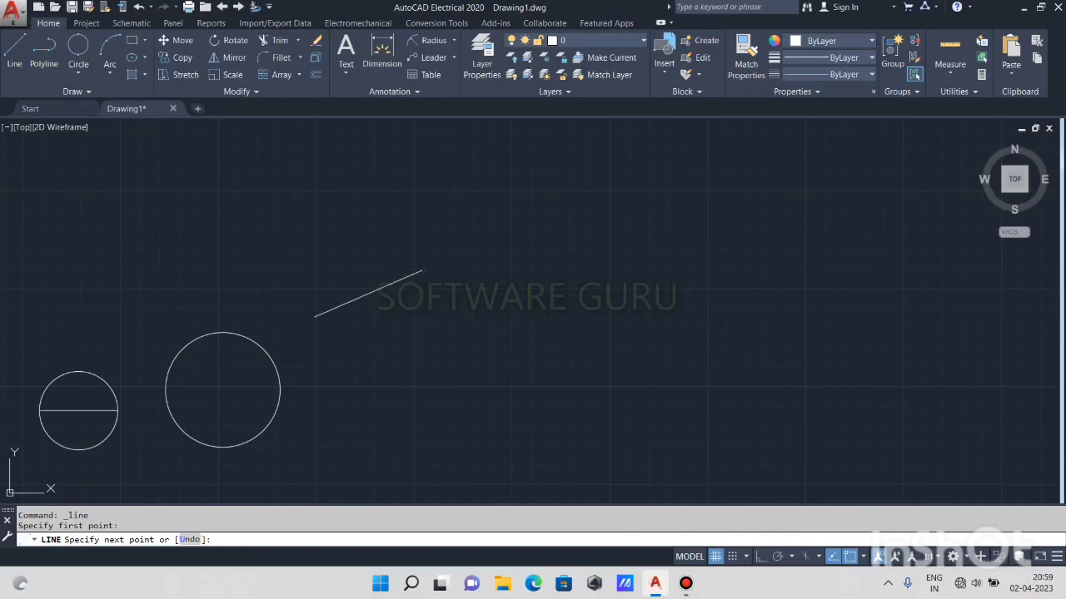
{"action": "left_click", "coordinate": [421, 272]}
{"action": "key", "text": "Escape"}
{"action": "key", "text": "Return"}
{"action": "left_click", "coordinate": [521, 150]}
{"action": "left_click", "coordinate": [516, 204]}
{"action": "key", "text": "Return"}
{"action": "key", "text": "Return"}
{"action": "left_click", "coordinate": [574, 277]}
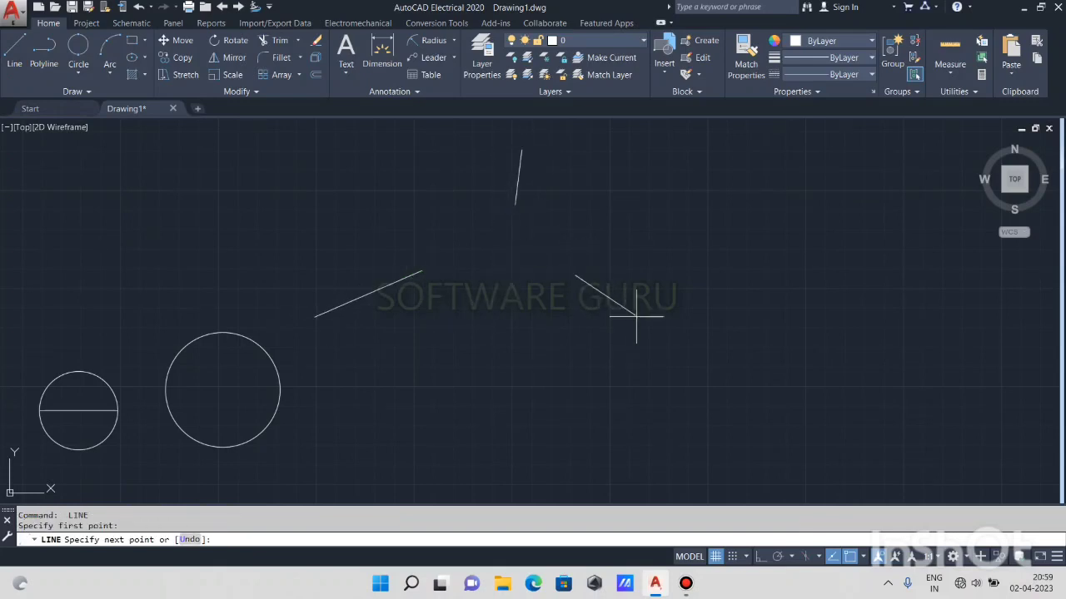
{"action": "left_click", "coordinate": [648, 327]}
{"action": "key", "text": "Escape"}
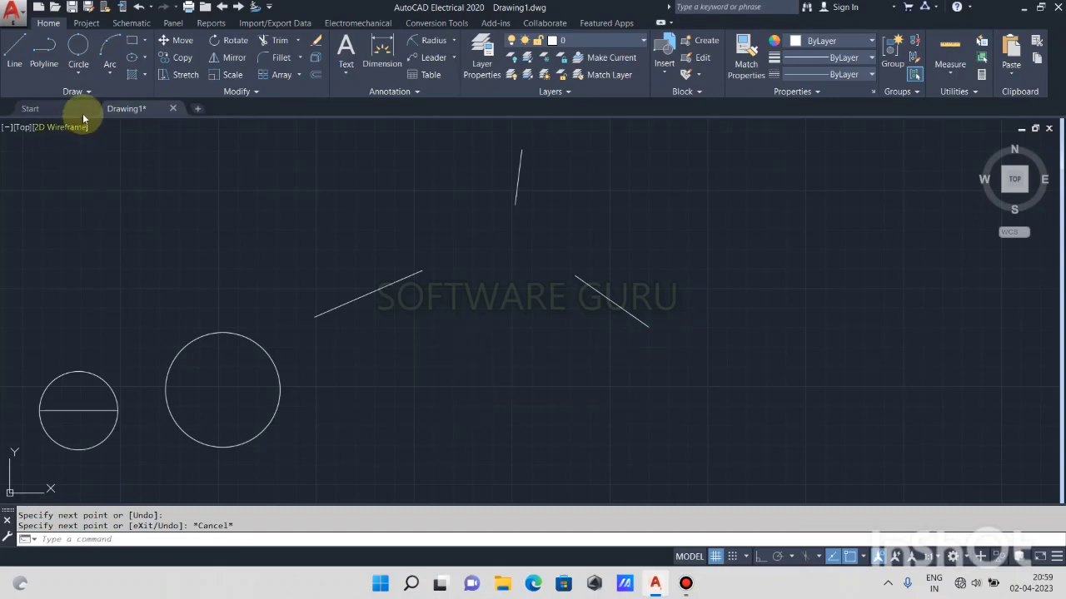
Draw a circle through the inner endpoints of the three lines using the Circle command's 3P option
{"action": "left_click", "coordinate": [78, 66]}
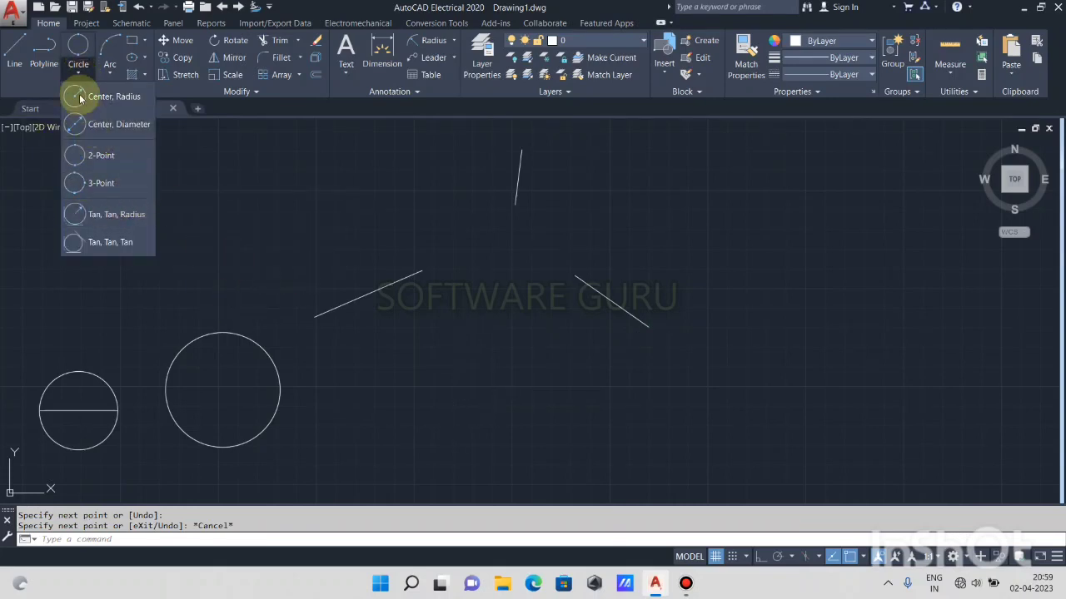
{"action": "left_click", "coordinate": [372, 212]}
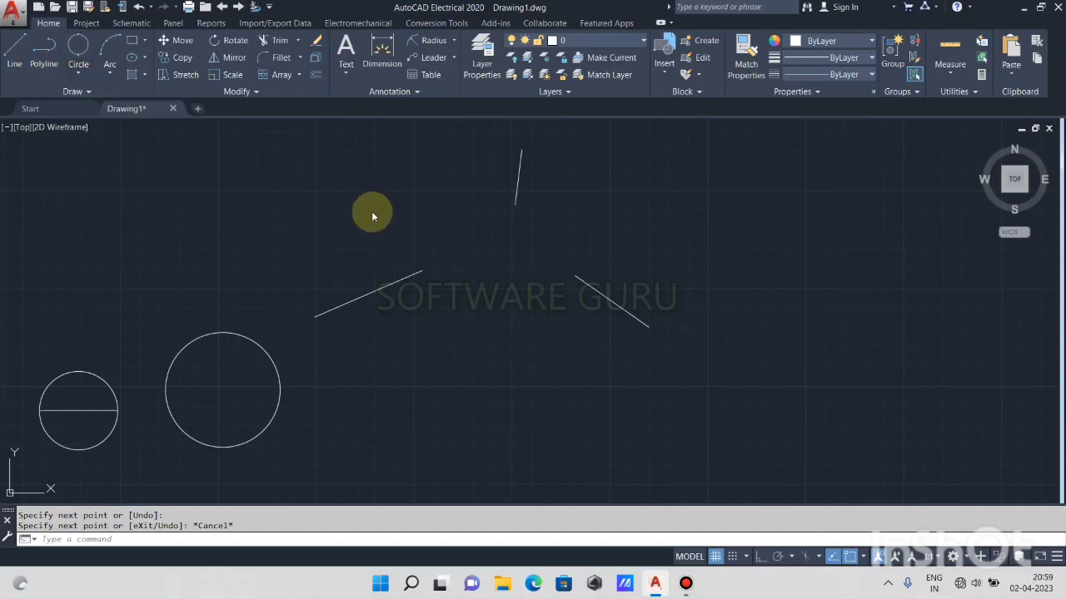
{"action": "type", "text": "c"}
{"action": "key", "text": "Return"}
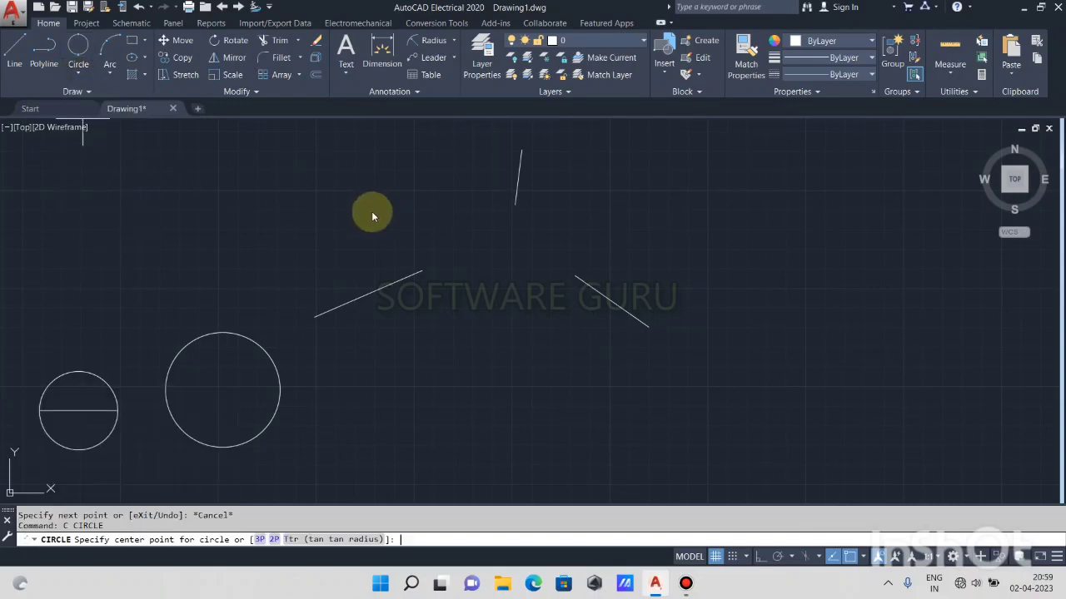
{"action": "left_click", "coordinate": [260, 540]}
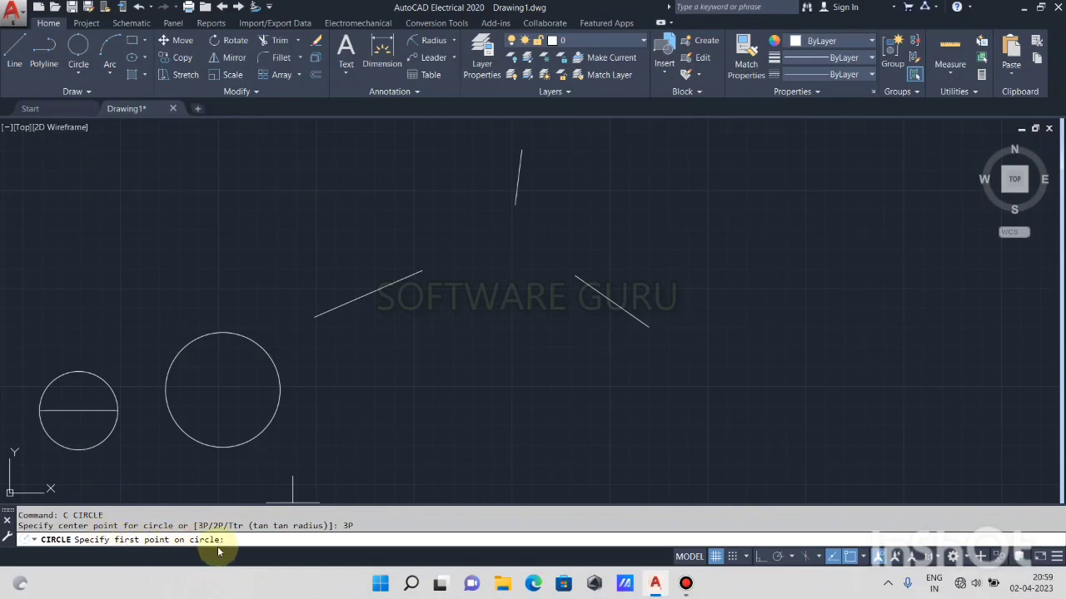
{"action": "left_click", "coordinate": [422, 271]}
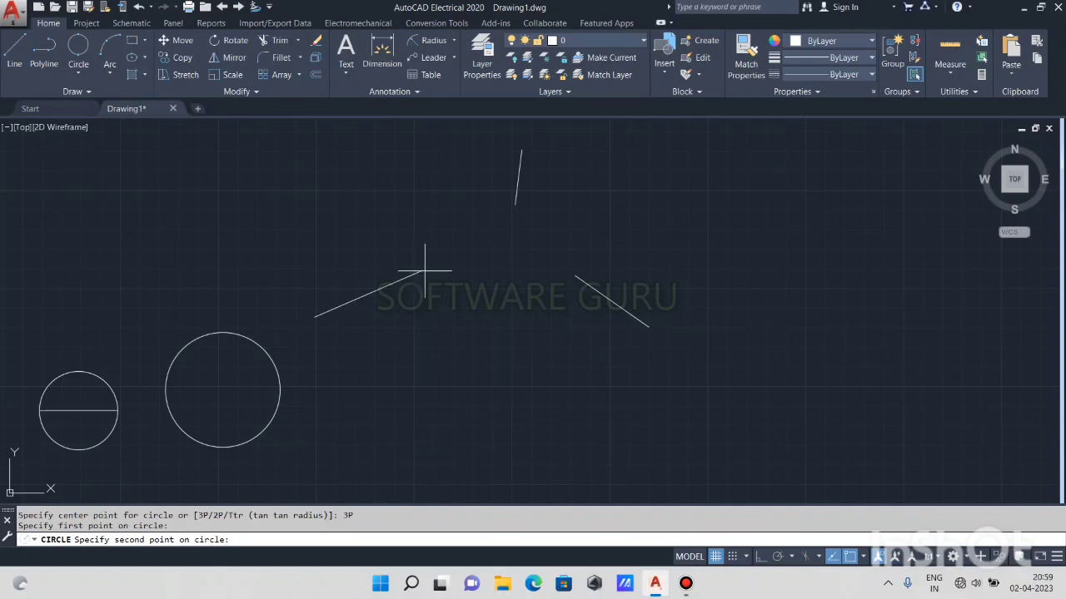
{"action": "left_click", "coordinate": [515, 203]}
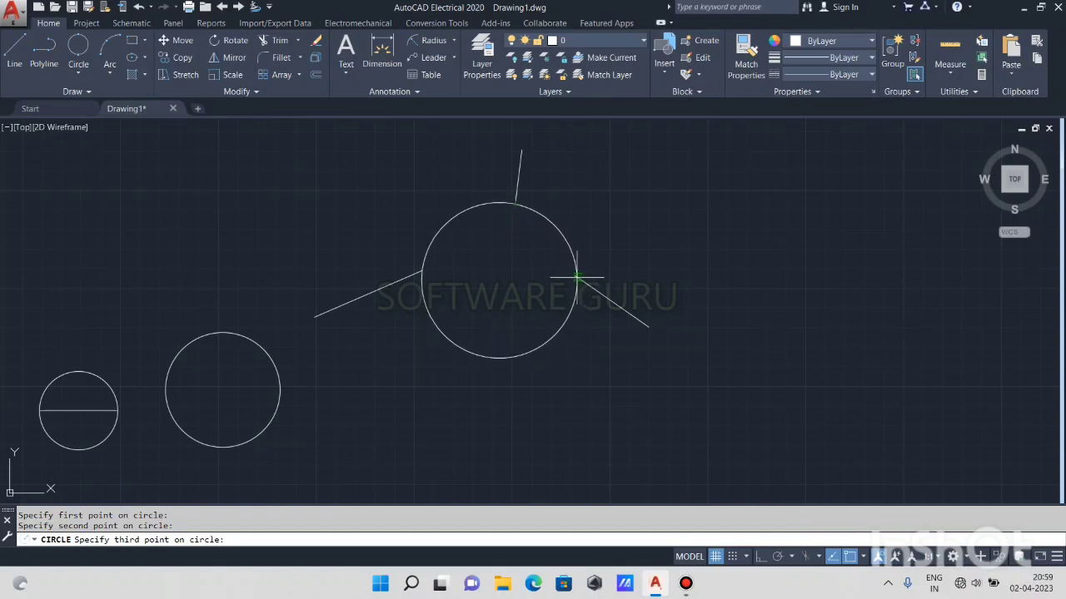
{"action": "left_click", "coordinate": [575, 274]}
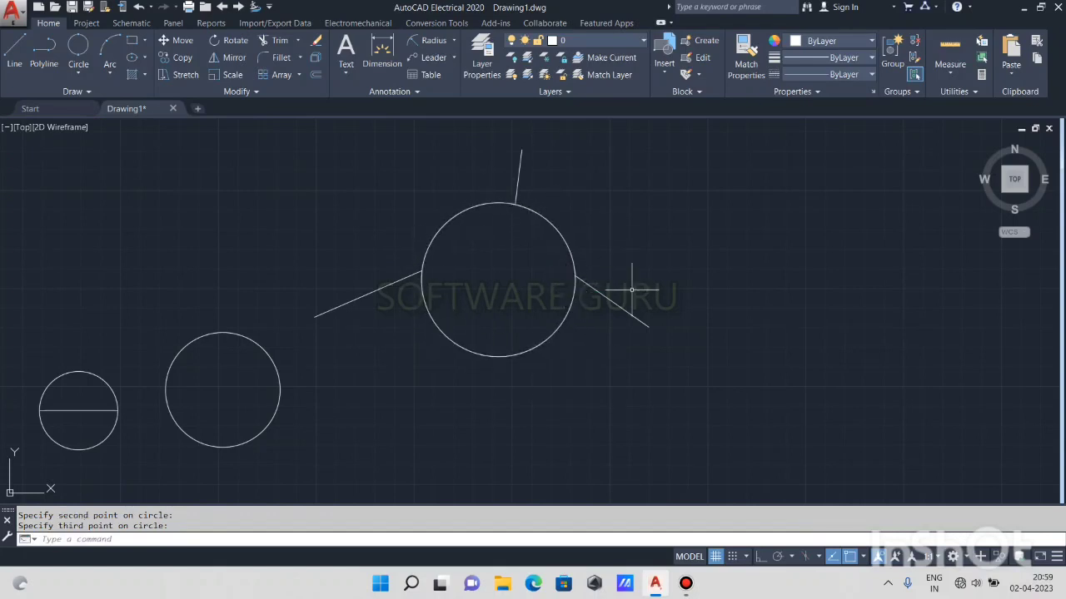
Erase the circle touching the three lines' inner endpoints, keeping the lines
{"action": "middle_click_drag", "start_coordinate": [708, 281], "coordinate": [653, 302]}
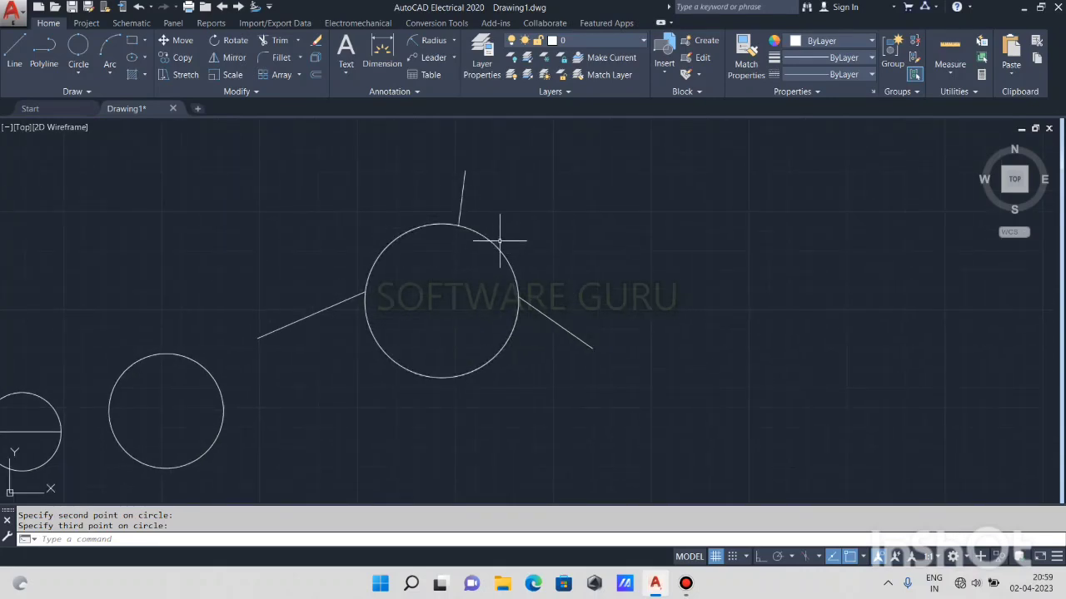
{"action": "left_click_drag", "start_coordinate": [502, 236], "coordinate": [478, 266]}
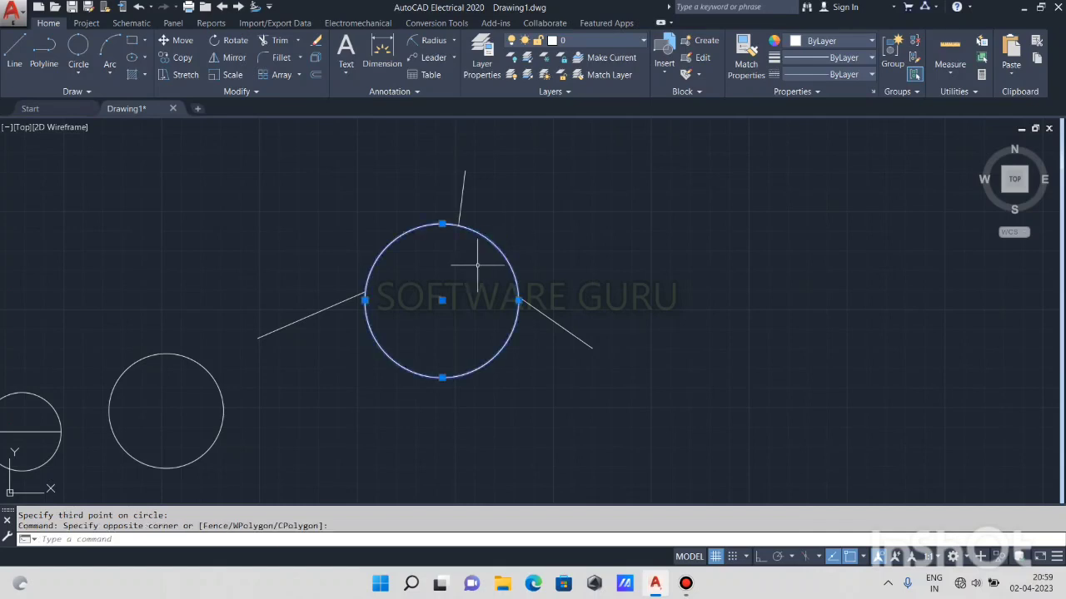
{"action": "key", "text": "Delete"}
Draw a 3P circle through the outer endpoints of the three lines so that it encloses them
{"action": "key", "text": "Return"}
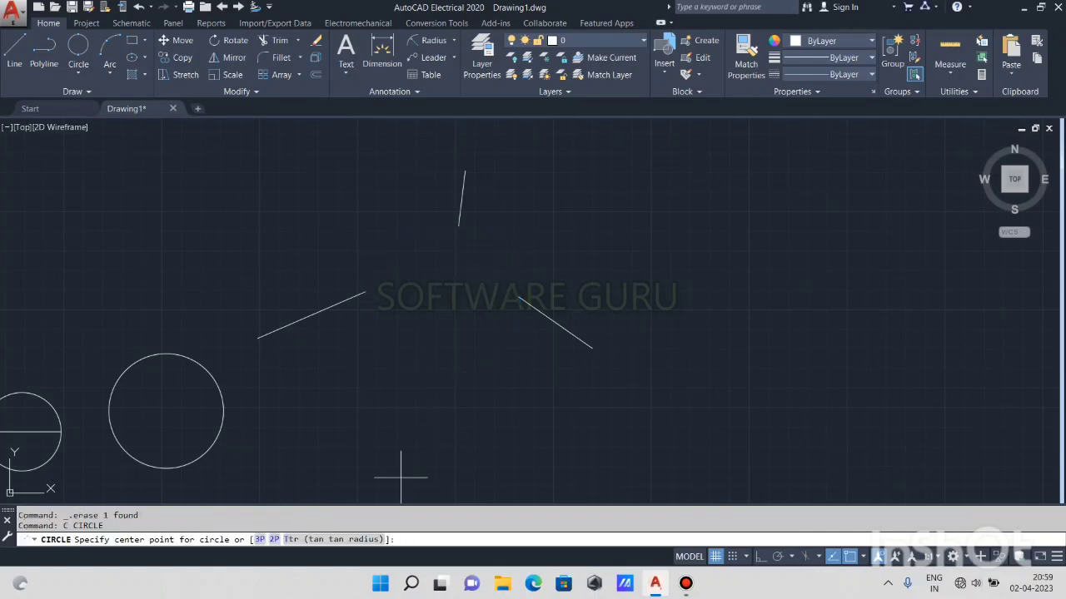
{"action": "left_click", "coordinate": [261, 540]}
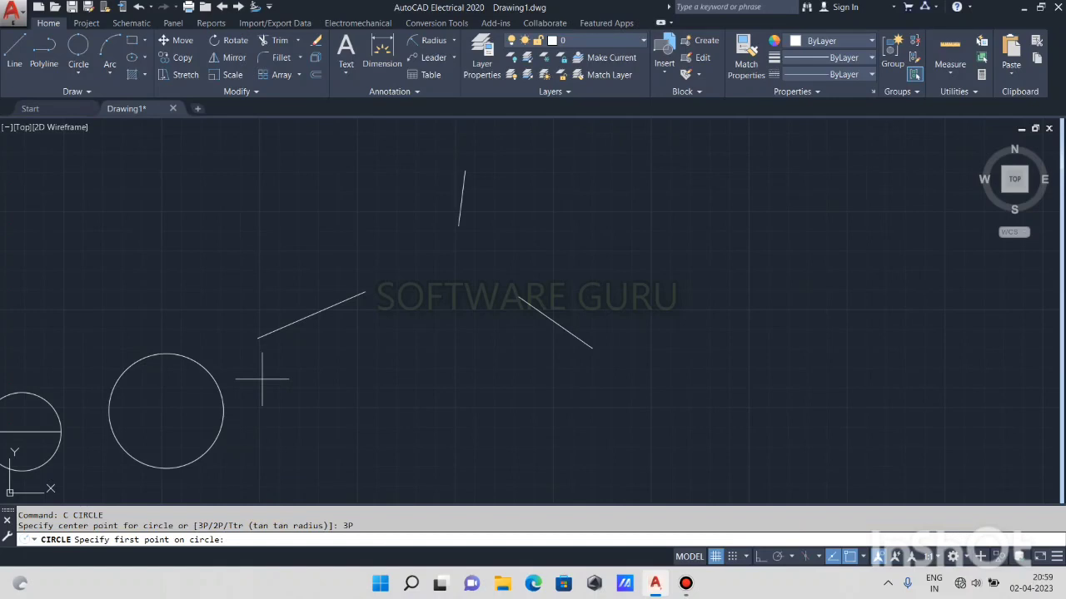
{"action": "left_click", "coordinate": [258, 338]}
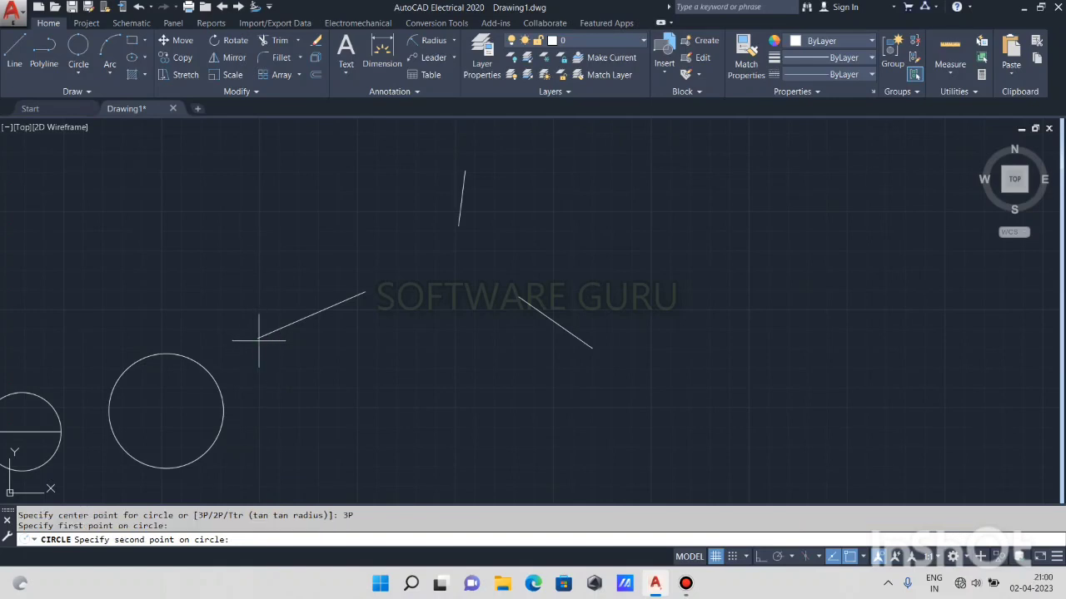
{"action": "left_click", "coordinate": [465, 169]}
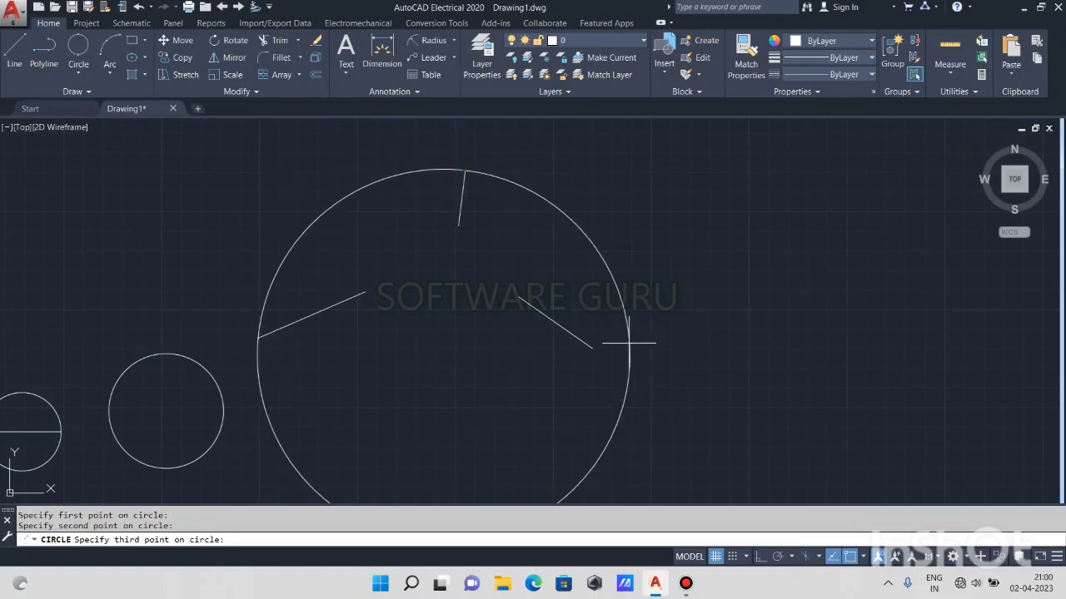
{"action": "left_click", "coordinate": [591, 348]}
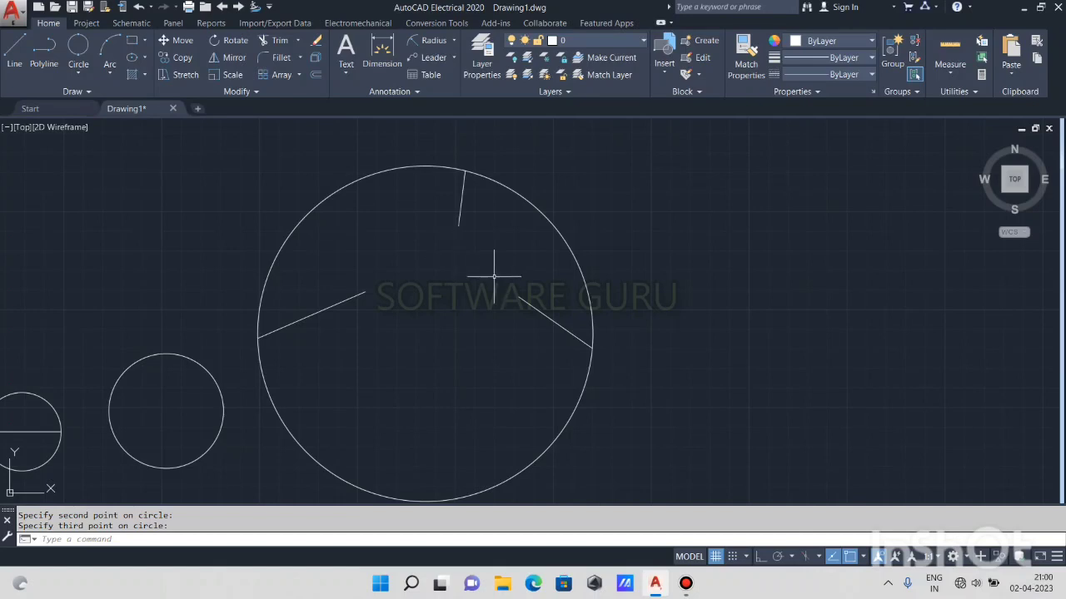
Draw another 3P circle through three freely chosen points in the empty area beside the large circle
{"action": "scroll", "coordinate": [488, 278], "scroll_direction": "down", "scroll_amount": 2}
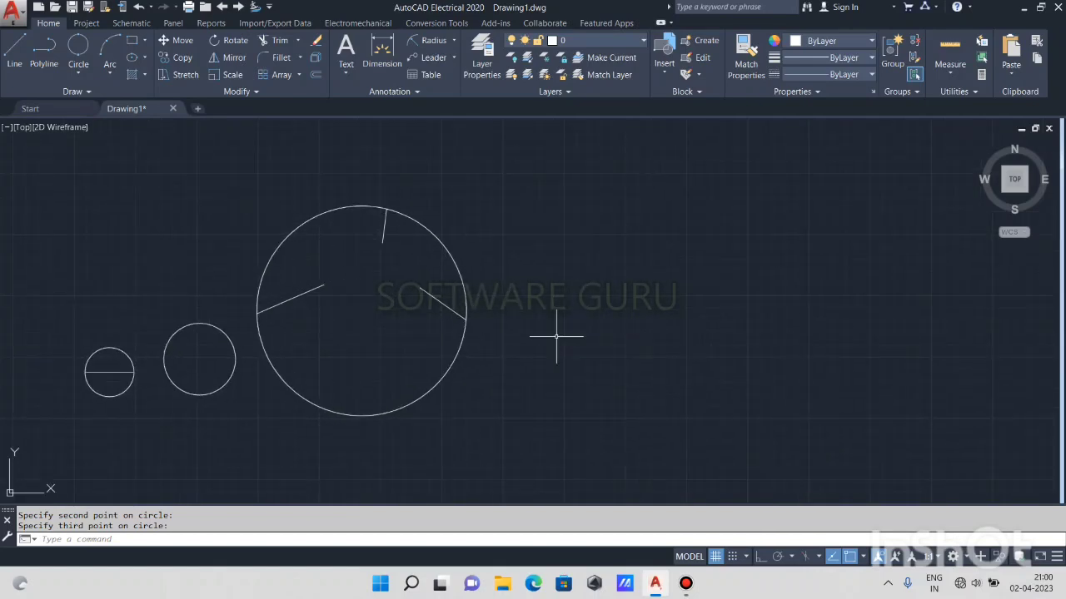
{"action": "middle_click_drag", "start_coordinate": [654, 327], "coordinate": [588, 347]}
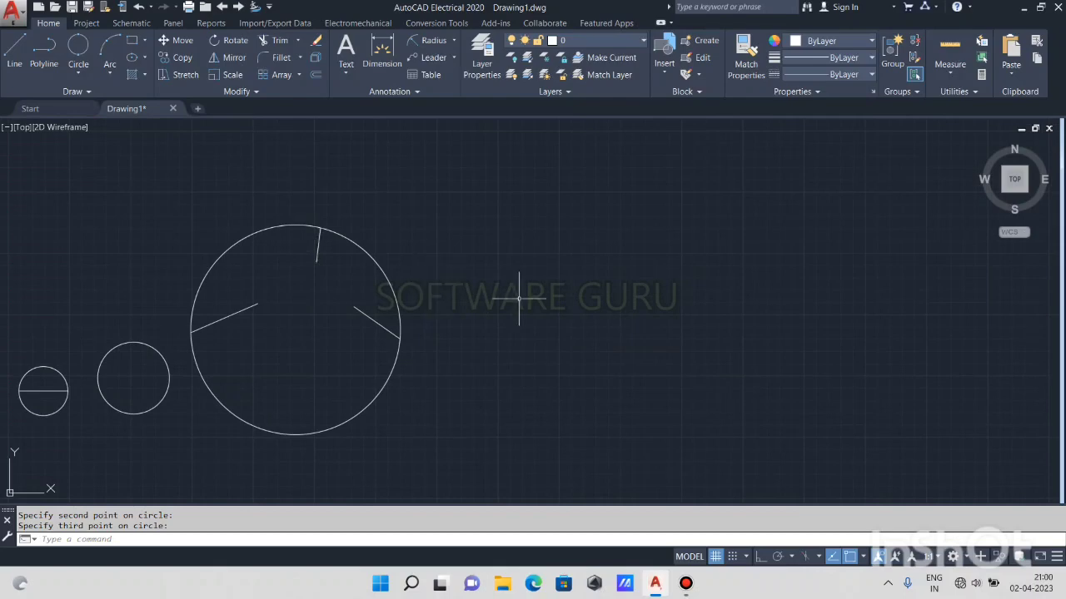
{"action": "key", "text": "Return"}
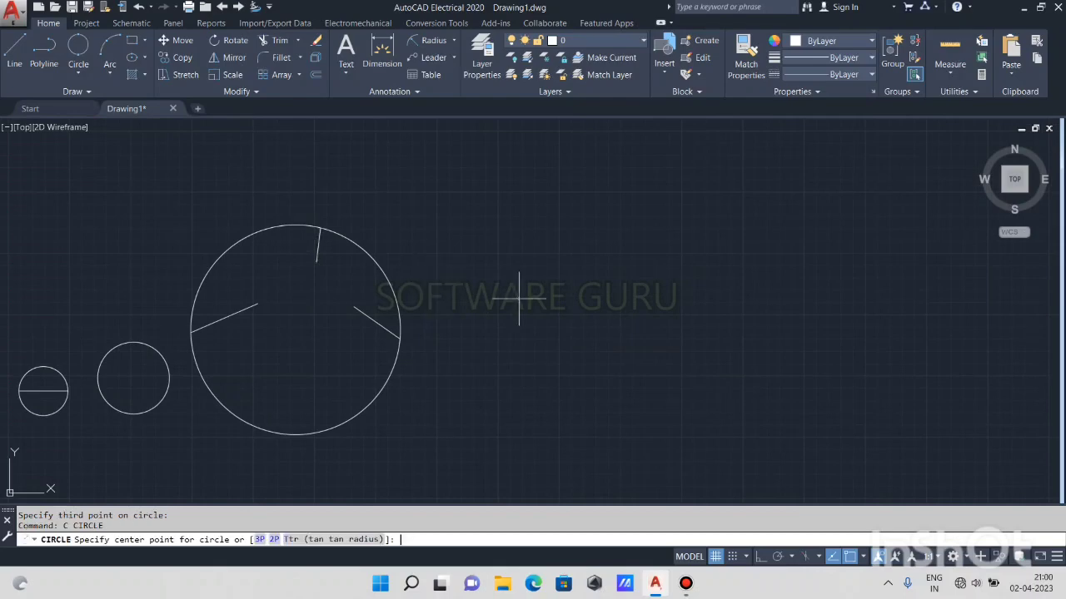
{"action": "left_click", "coordinate": [259, 539]}
{"action": "left_click", "coordinate": [531, 321]}
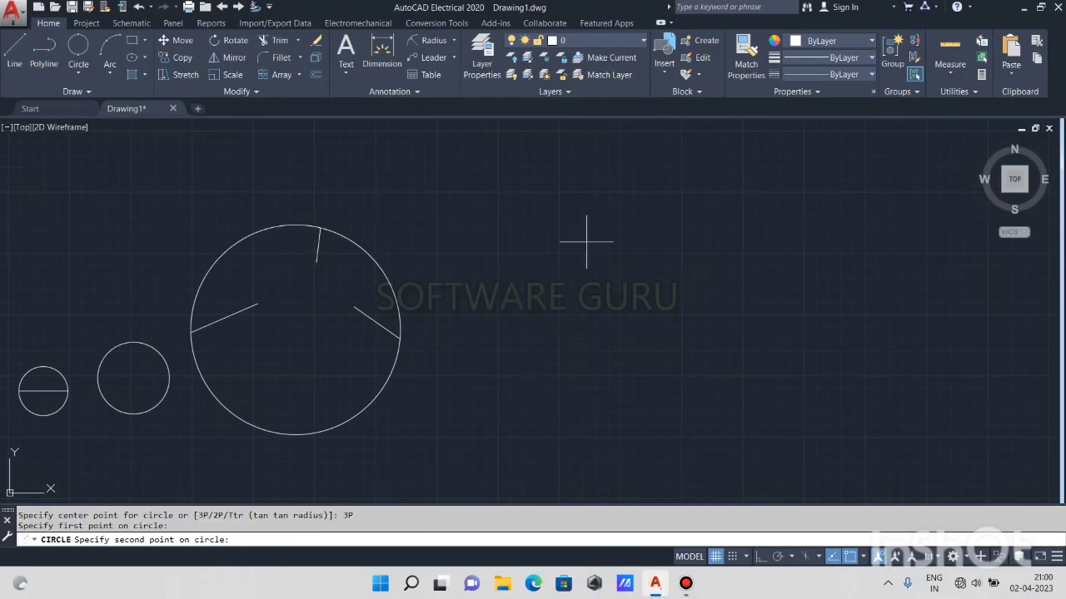
{"action": "left_click", "coordinate": [599, 221]}
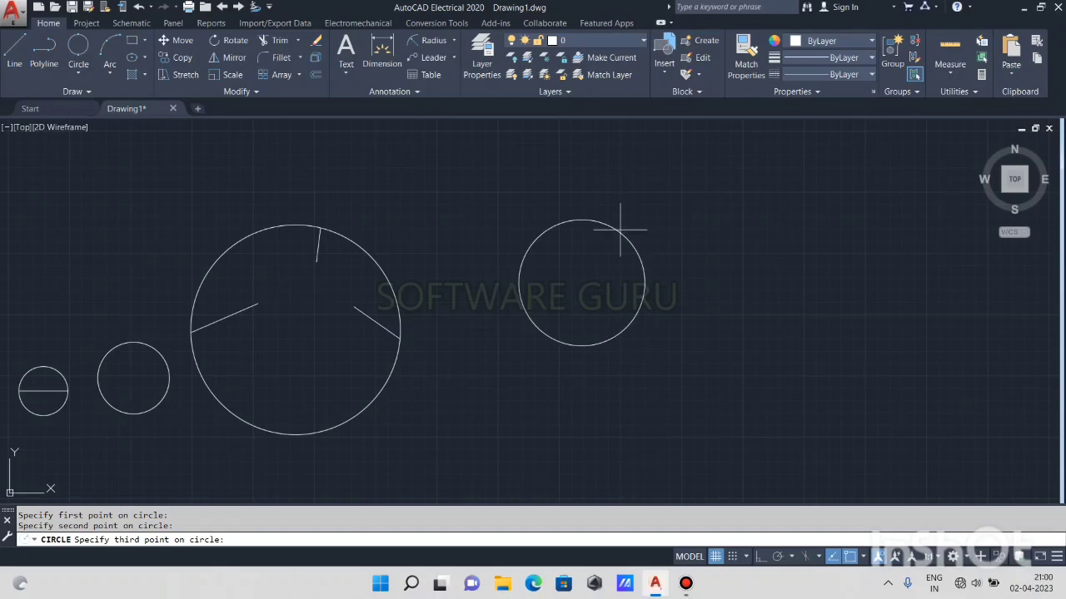
{"action": "left_click", "coordinate": [707, 337]}
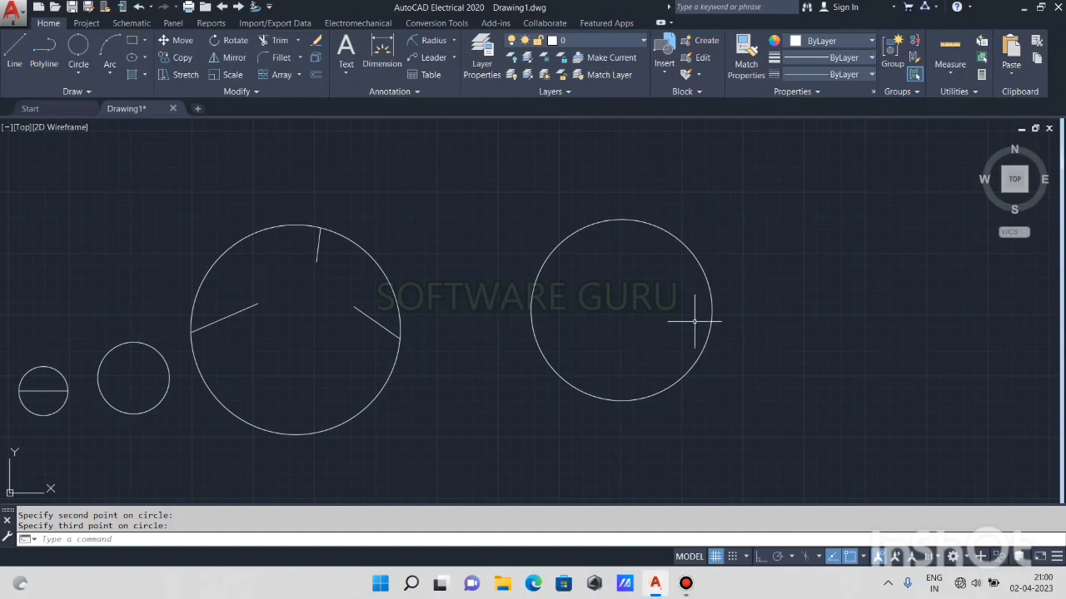
Erase all undimensioned circles together with their reference lines, keeping the dimensioned circles near the origin
{"action": "left_click", "coordinate": [79, 73]}
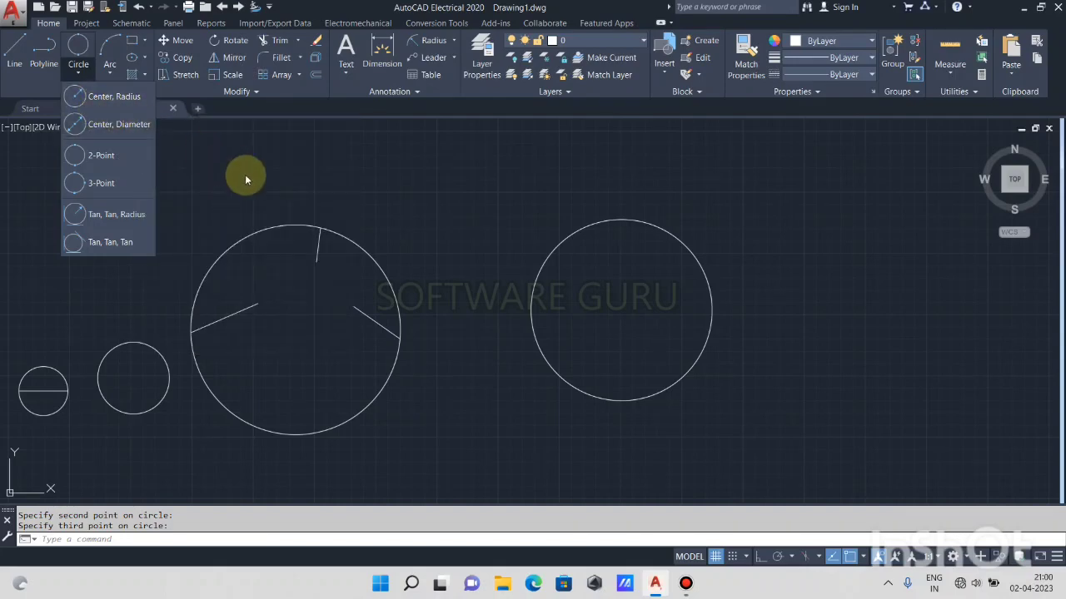
{"action": "scroll", "coordinate": [499, 359], "scroll_direction": "down", "scroll_amount": 4}
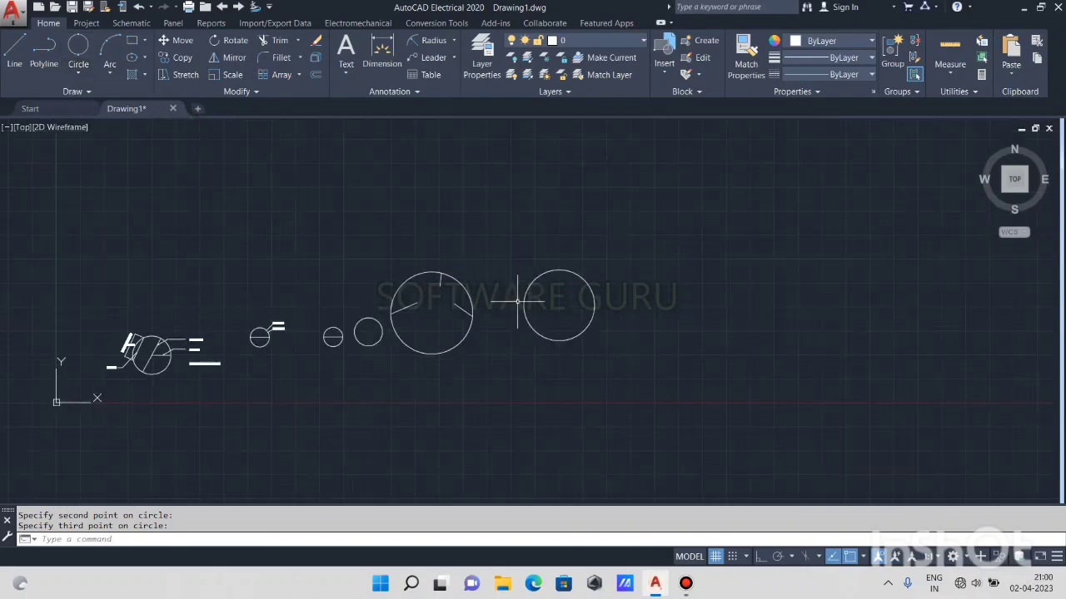
{"action": "left_click", "coordinate": [601, 223]}
{"action": "left_click", "coordinate": [339, 398]}
{"action": "key", "text": "Delete"}
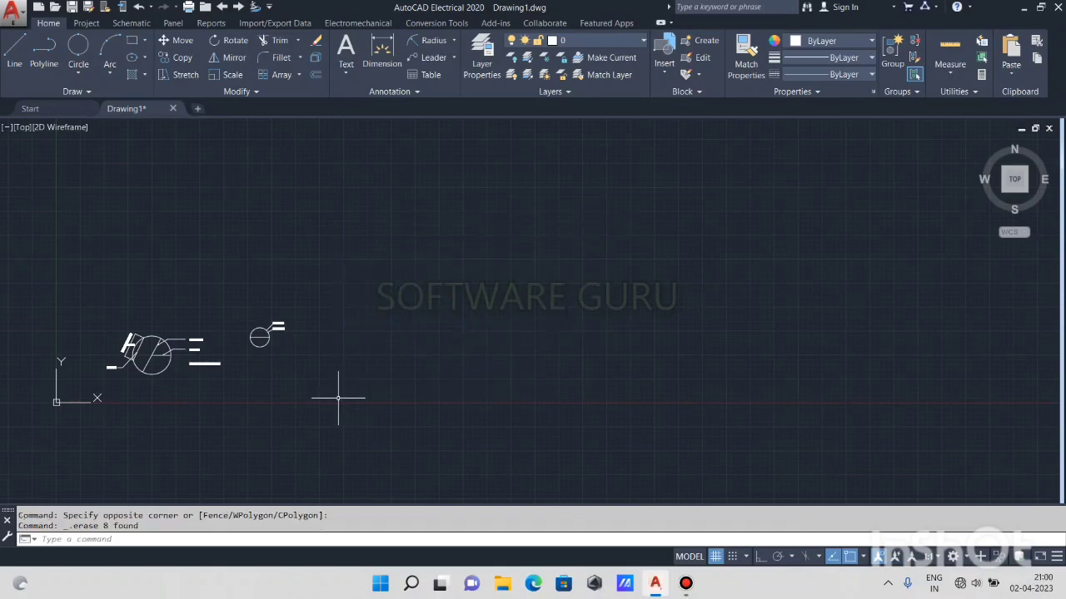
Draw a Center, Radius circle with radius 50 in the empty area above and beyond the dimensioned circles
{"action": "left_click", "coordinate": [78, 74]}
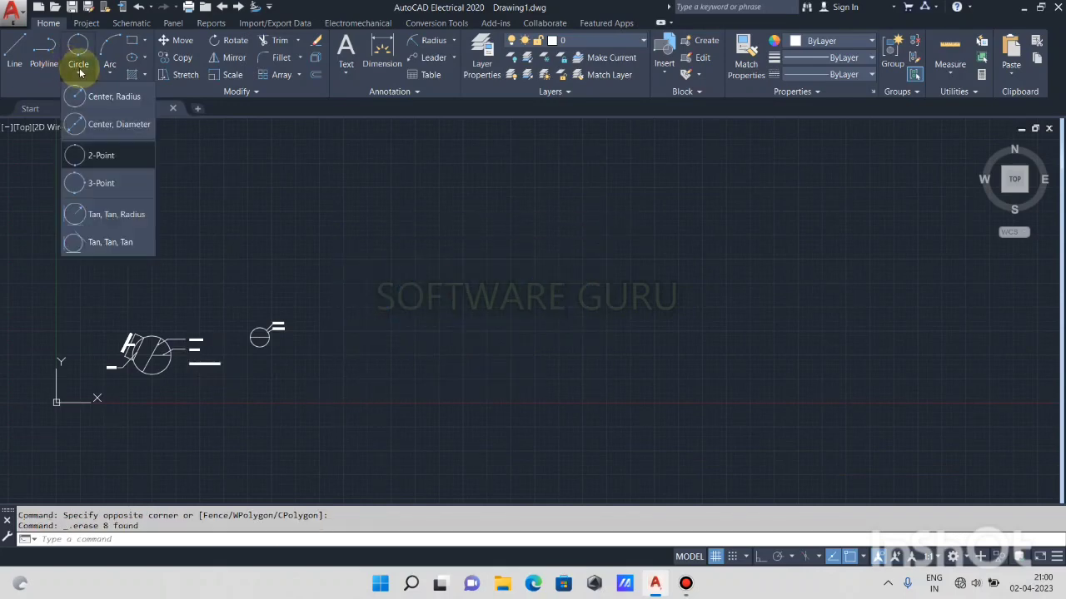
{"action": "left_click", "coordinate": [113, 102]}
{"action": "left_click", "coordinate": [441, 255]}
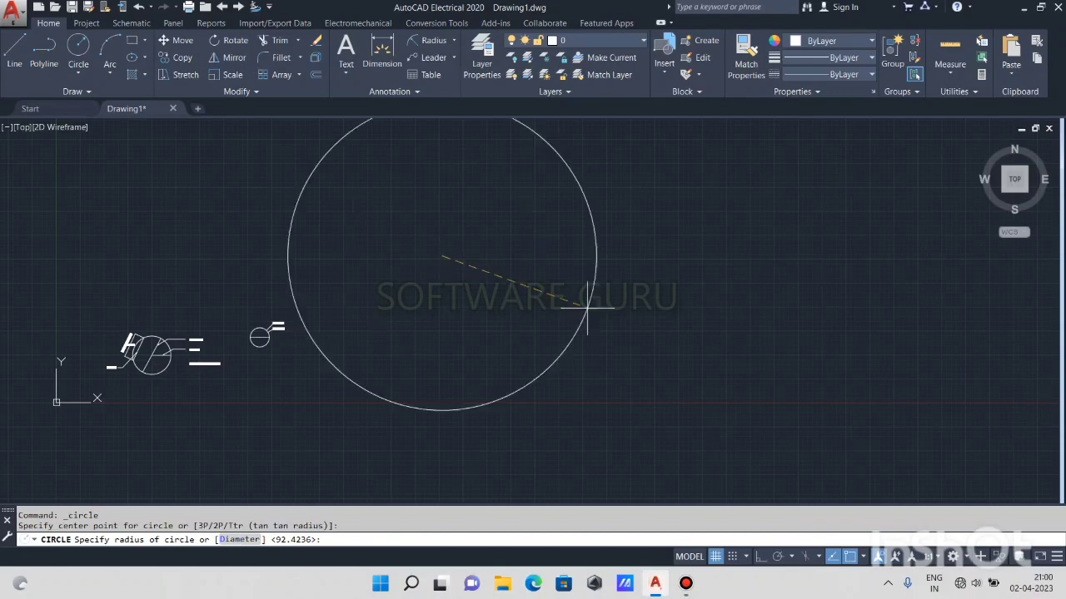
{"action": "type", "text": "50"}
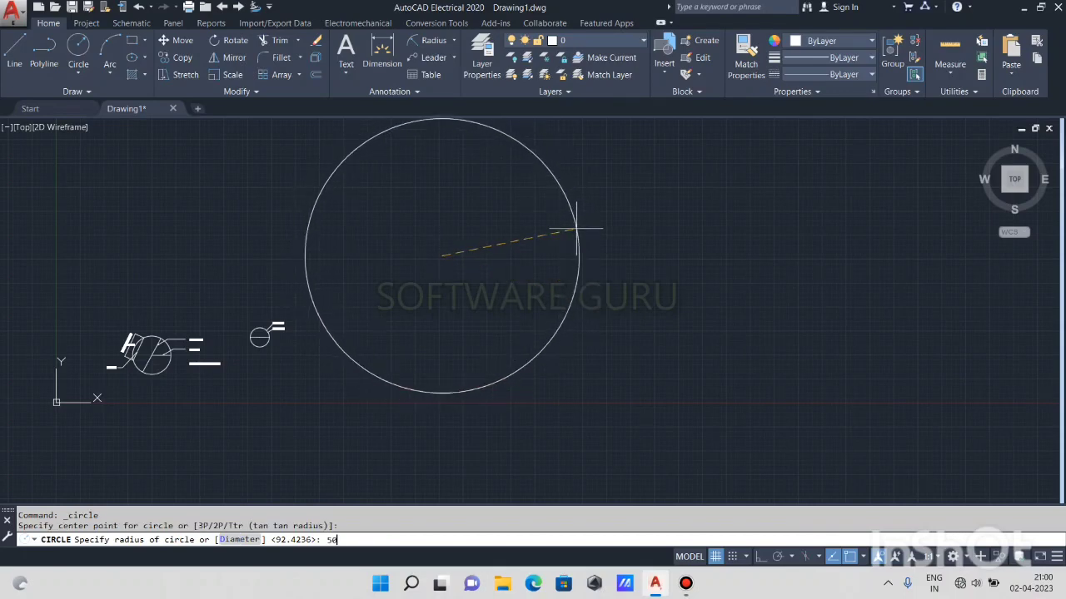
{"action": "key", "text": "Return"}
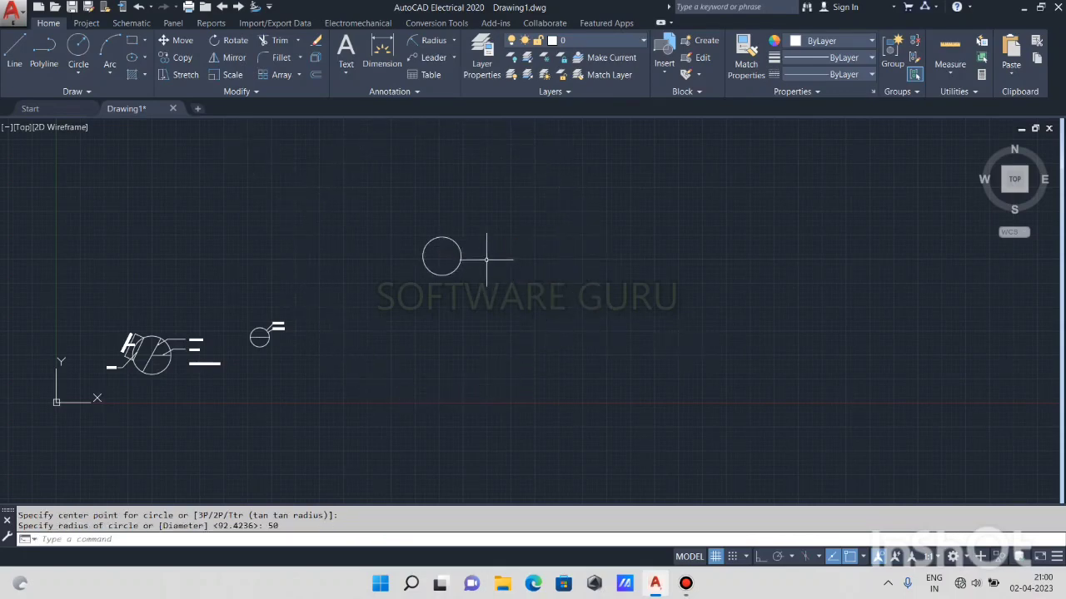
Add a radius dimension to the new circle, placing its text outside at the circle's upper right
{"action": "left_click", "coordinate": [430, 40]}
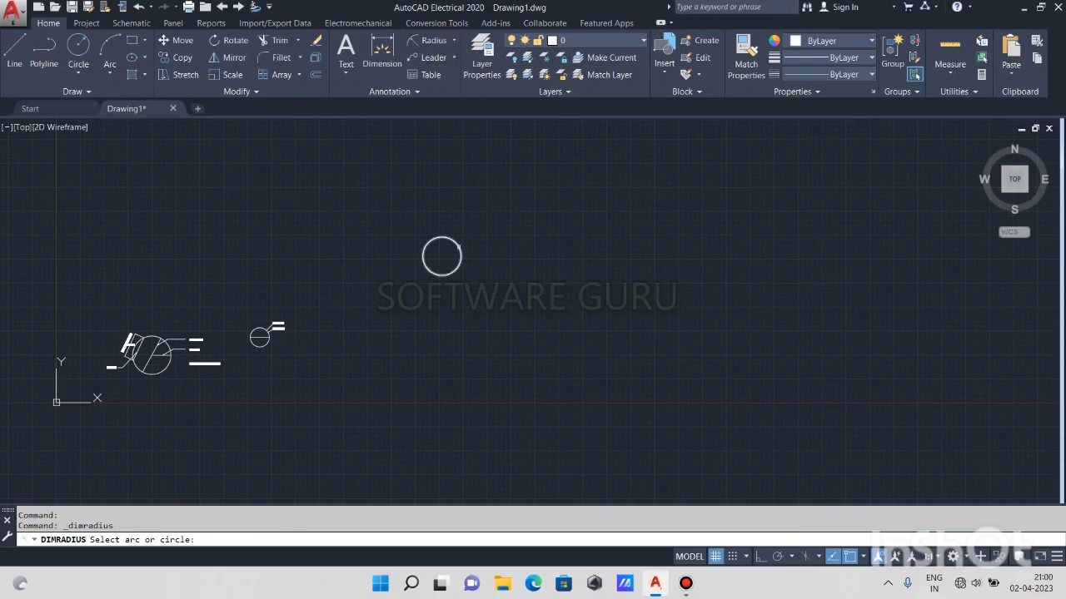
{"action": "left_click", "coordinate": [460, 250]}
{"action": "left_click", "coordinate": [471, 235]}
{"action": "scroll", "coordinate": [471, 240], "scroll_direction": "up", "scroll_amount": 5}
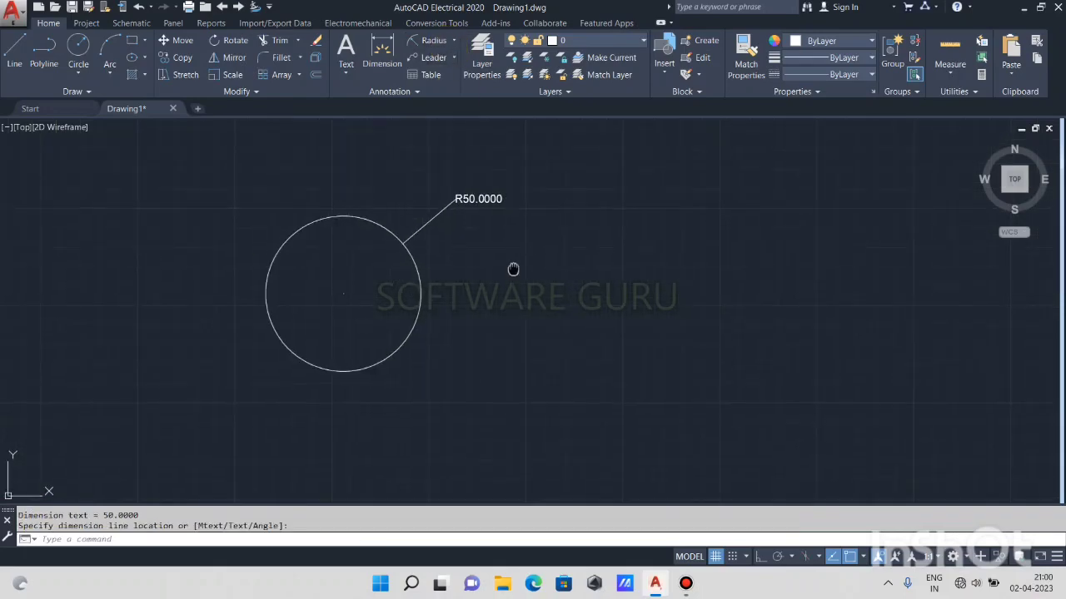
Draw a Center, Diameter circle with diameter 100 to the right of the radius-dimensioned circle
{"action": "middle_click_drag", "start_coordinate": [513, 269], "coordinate": [474, 313]}
{"action": "left_click", "coordinate": [78, 72]}
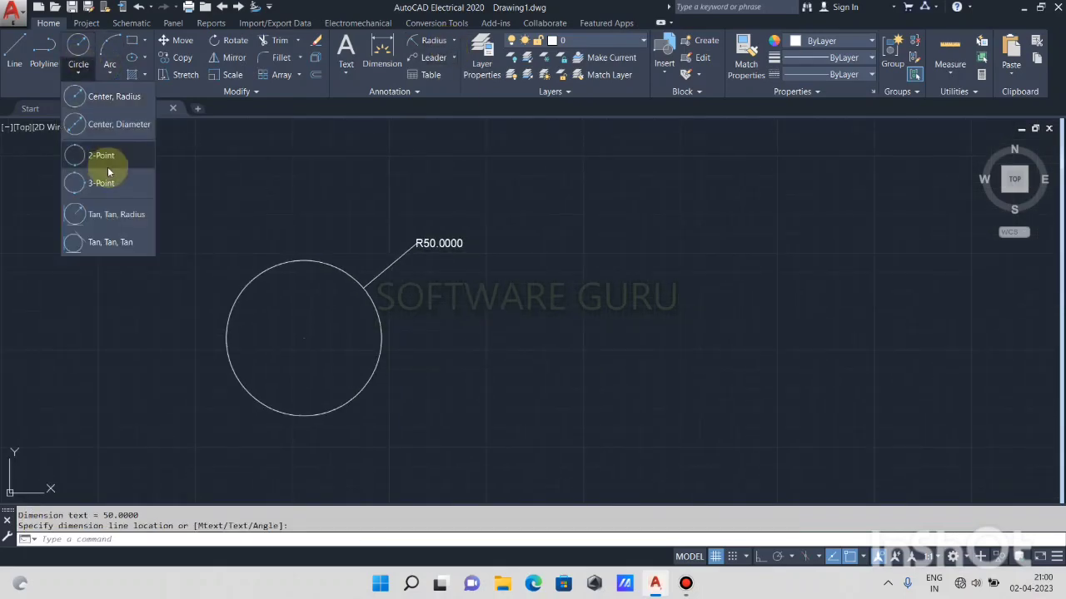
{"action": "left_click", "coordinate": [115, 125]}
{"action": "left_click", "coordinate": [545, 348]}
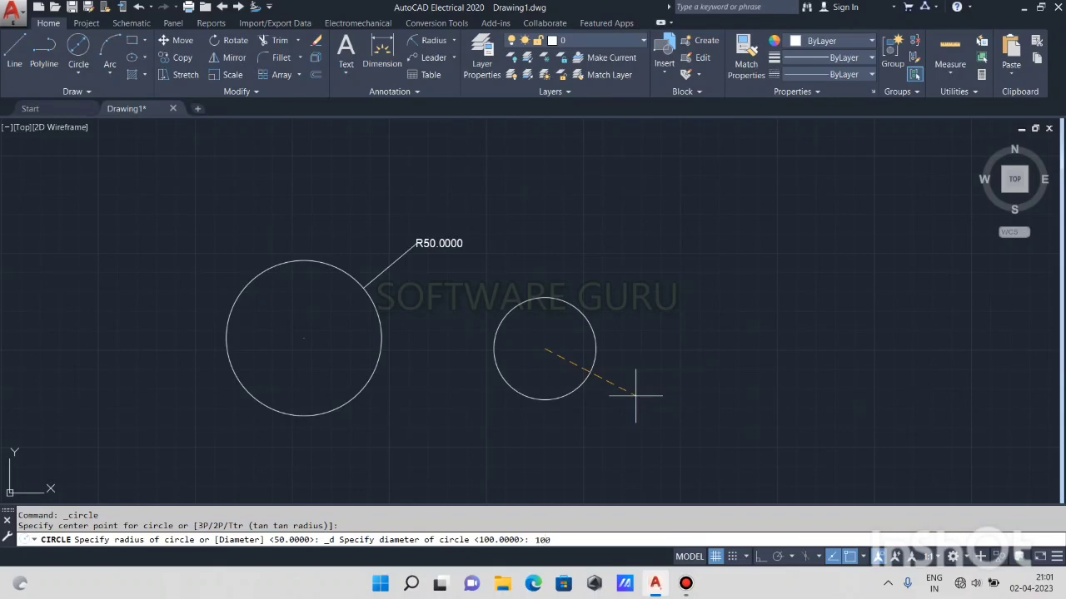
{"action": "key", "text": "Return"}
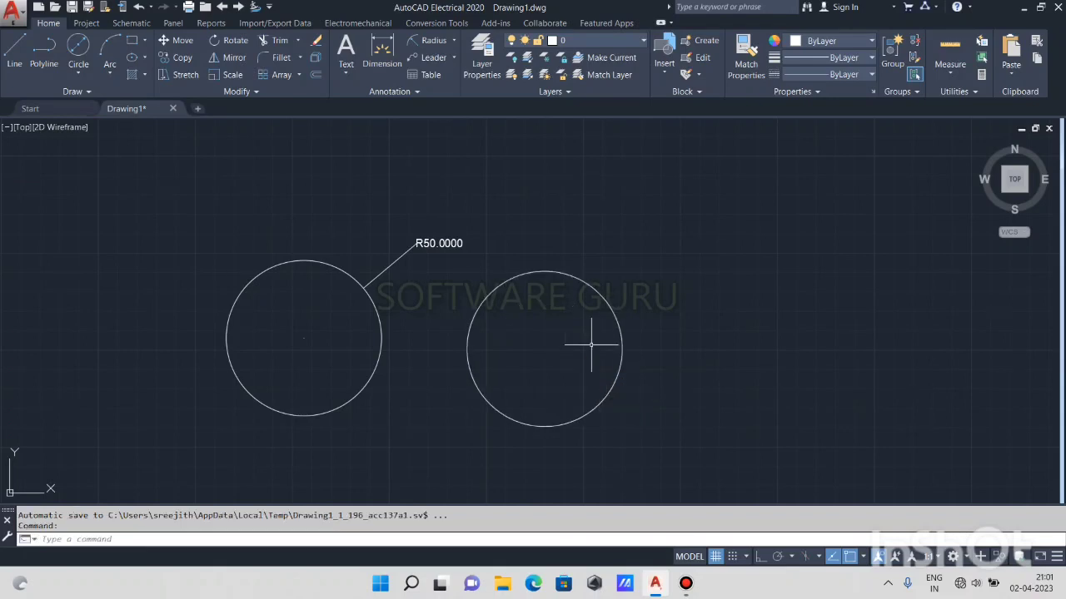
Add a diameter dimension to the Center, Diameter circle, placing its text outside at the circle's upper right
{"action": "left_click", "coordinate": [454, 40]}
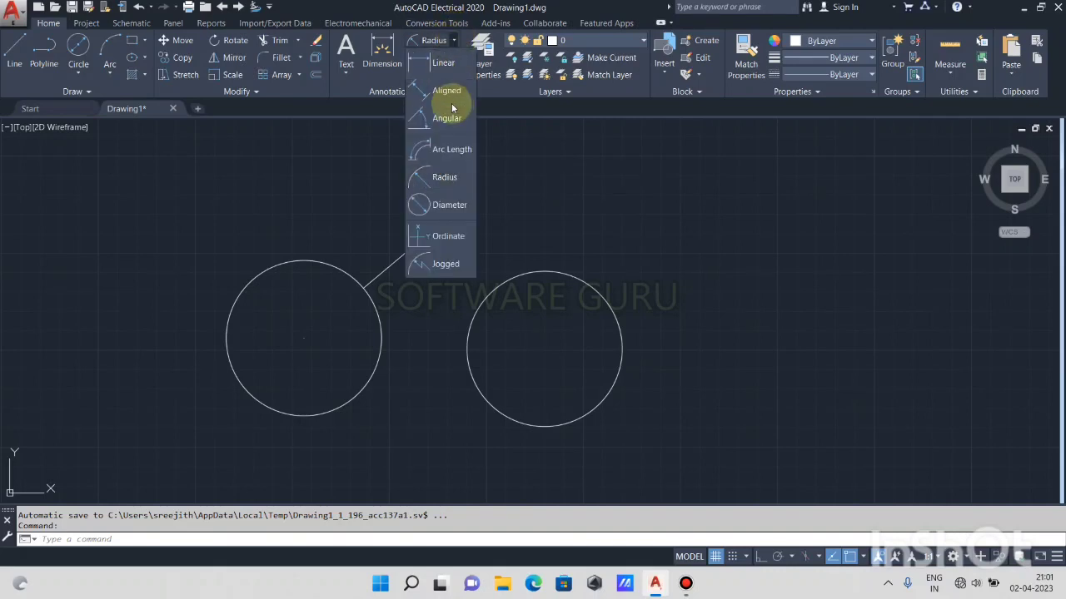
{"action": "left_click", "coordinate": [446, 207]}
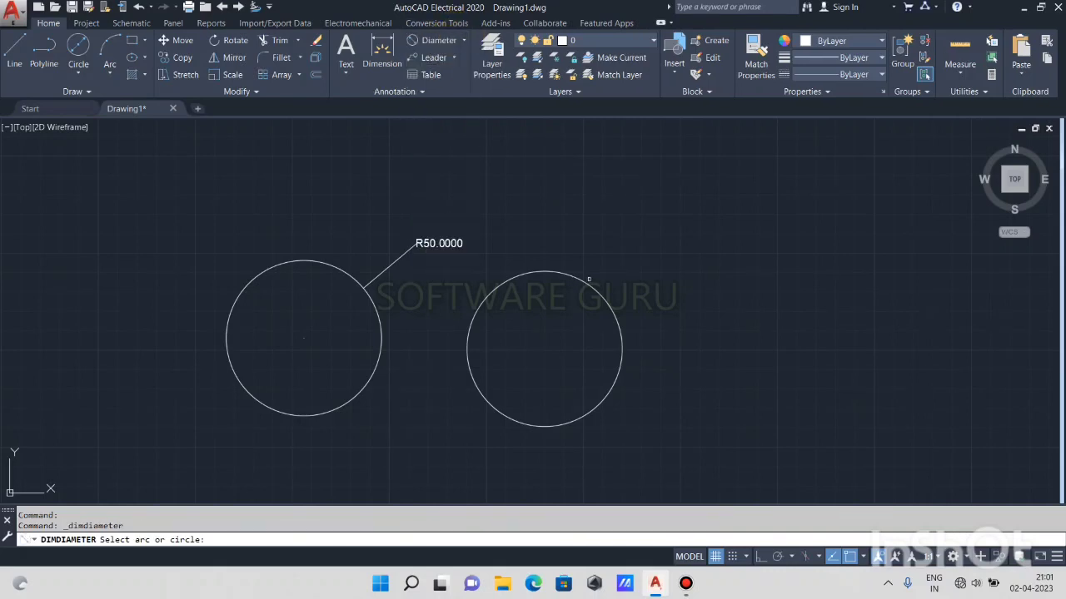
{"action": "left_click", "coordinate": [582, 285]}
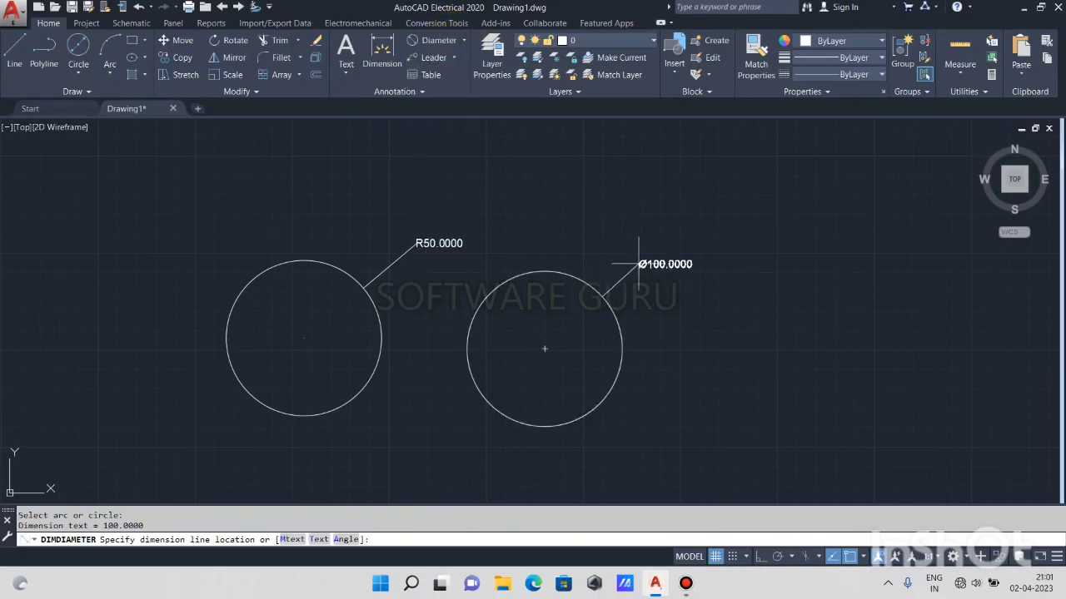
{"action": "left_click", "coordinate": [635, 267]}
Add a radius dimension to the same circle, placing its text above the diameter dimension
{"action": "left_click", "coordinate": [450, 40]}
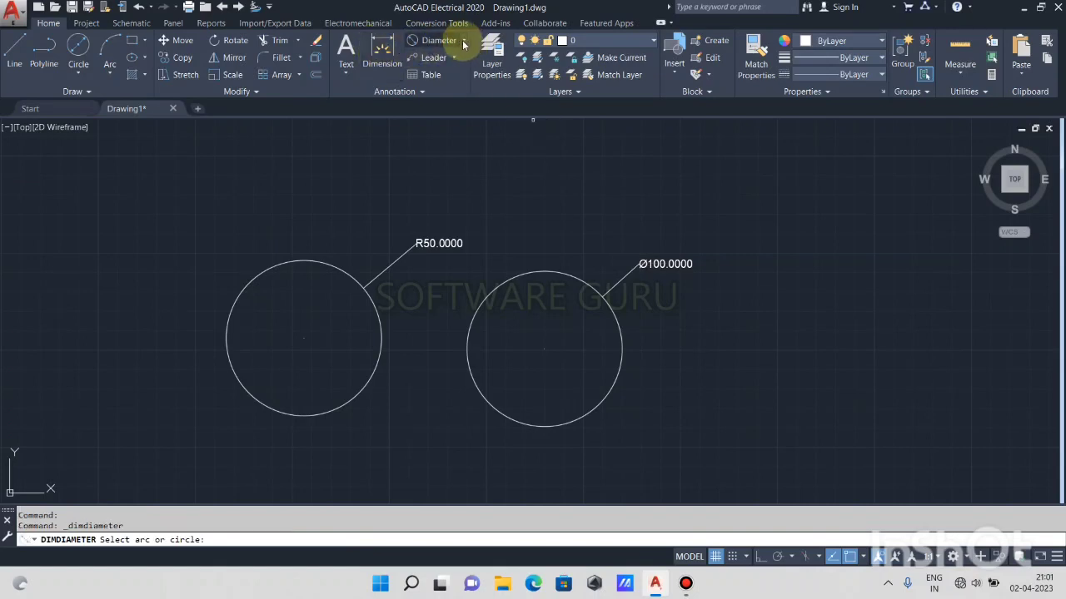
{"action": "left_click", "coordinate": [465, 41]}
{"action": "left_click", "coordinate": [444, 176]}
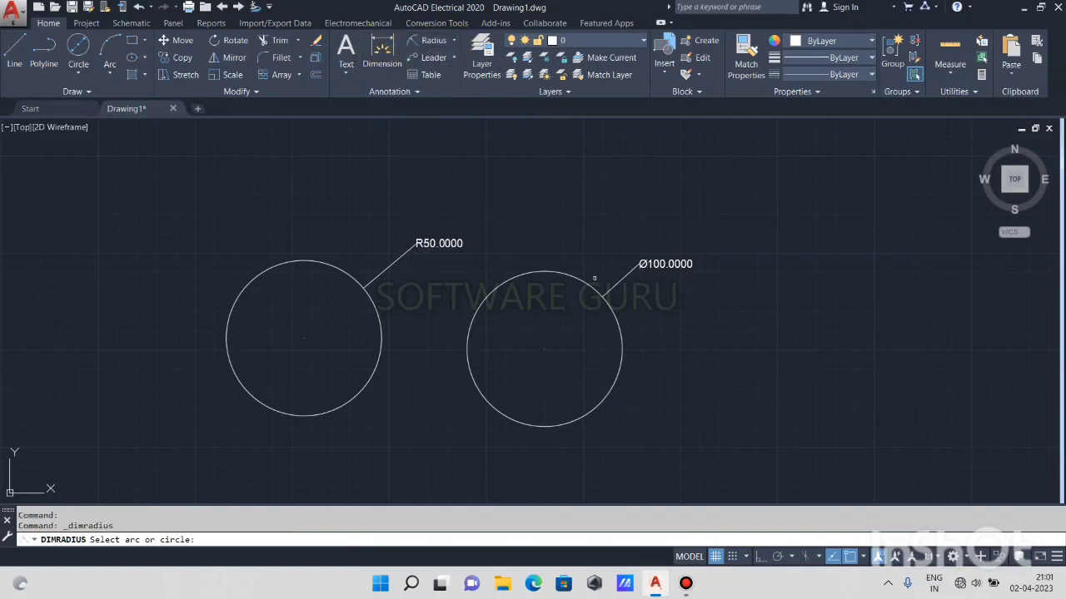
{"action": "left_click", "coordinate": [575, 283]}
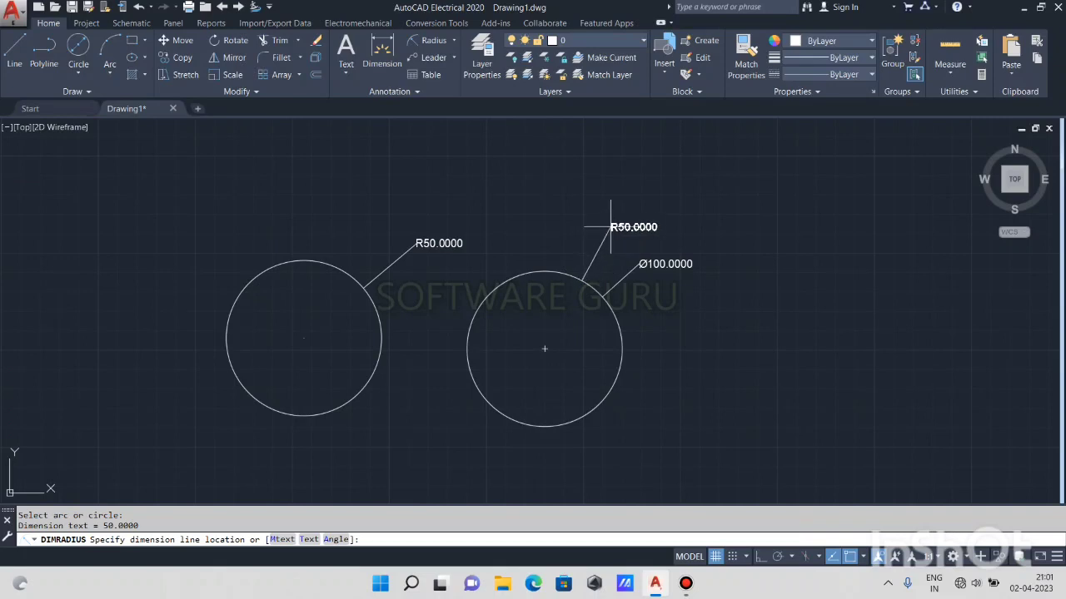
{"action": "middle_click_drag", "start_coordinate": [634, 330], "coordinate": [488, 297]}
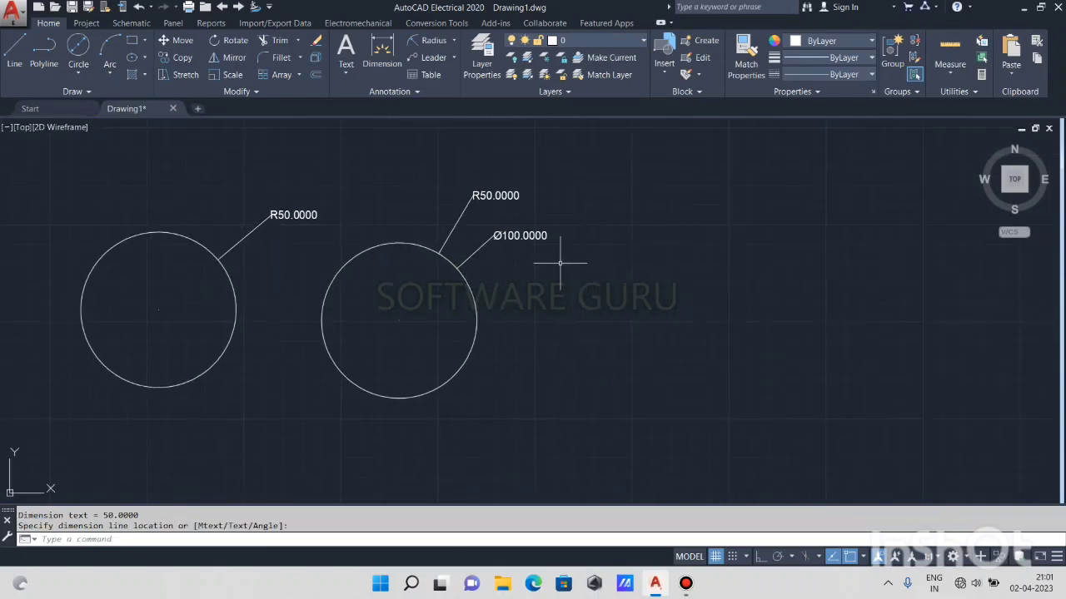
Draw a 2-Point circle with a radius of about 51 to the right of the diameter-dimensioned circle
{"action": "left_click", "coordinate": [78, 73]}
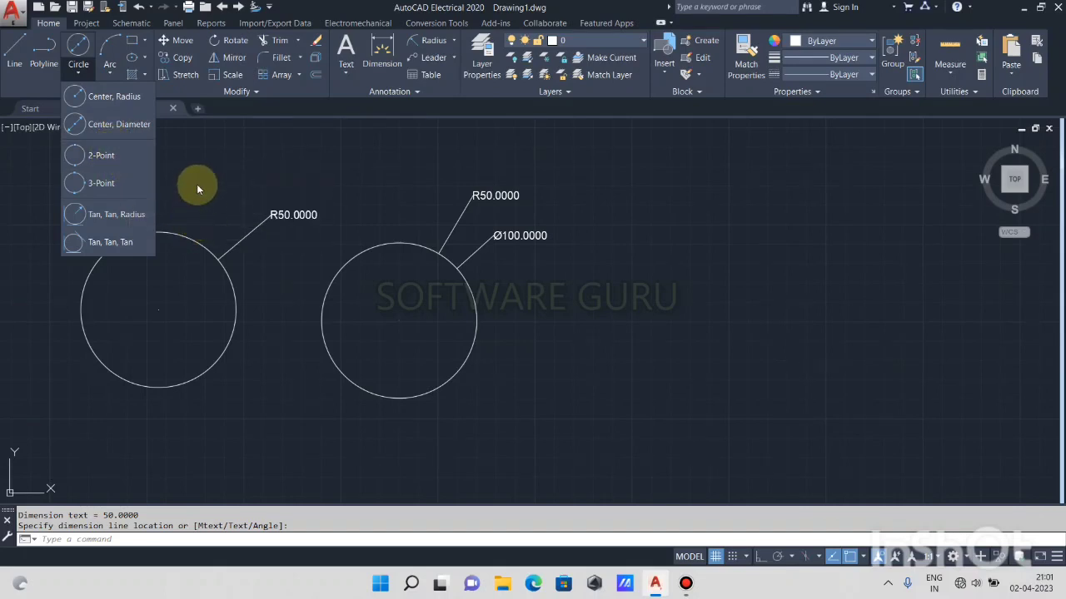
{"action": "left_click", "coordinate": [109, 157]}
{"action": "middle_click_drag", "start_coordinate": [705, 414], "coordinate": [571, 399]}
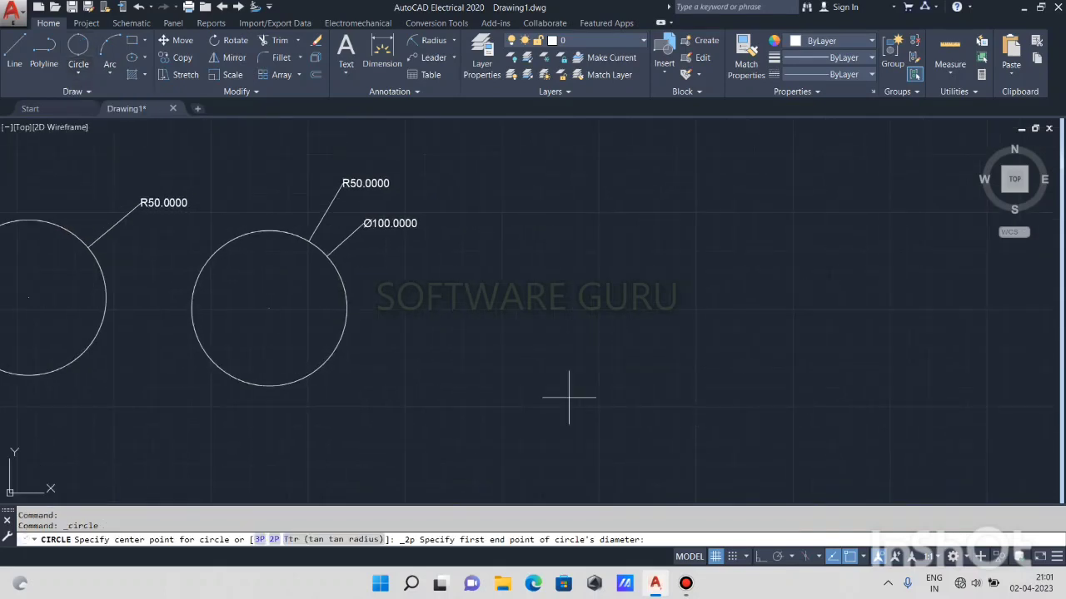
{"action": "left_click", "coordinate": [476, 310]}
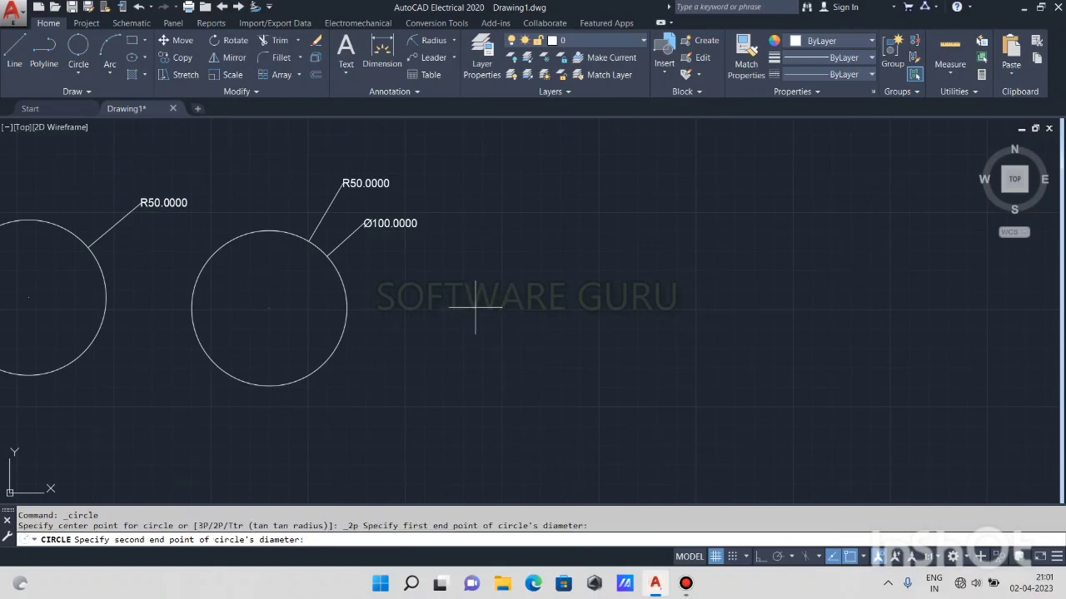
{"action": "left_click", "coordinate": [634, 315]}
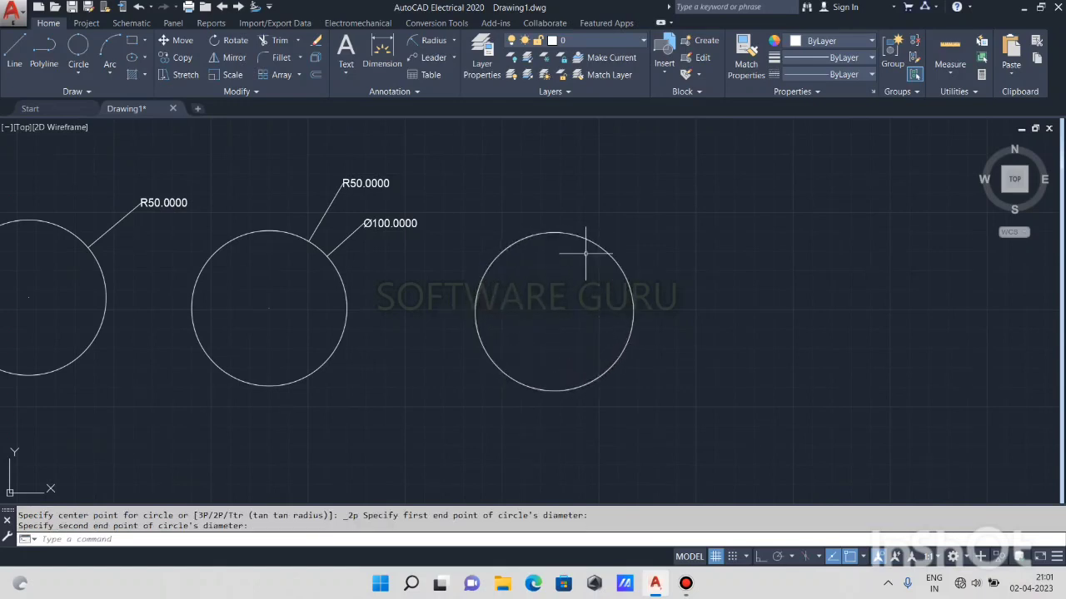
{"action": "middle_click_drag", "start_coordinate": [788, 322], "coordinate": [793, 370]}
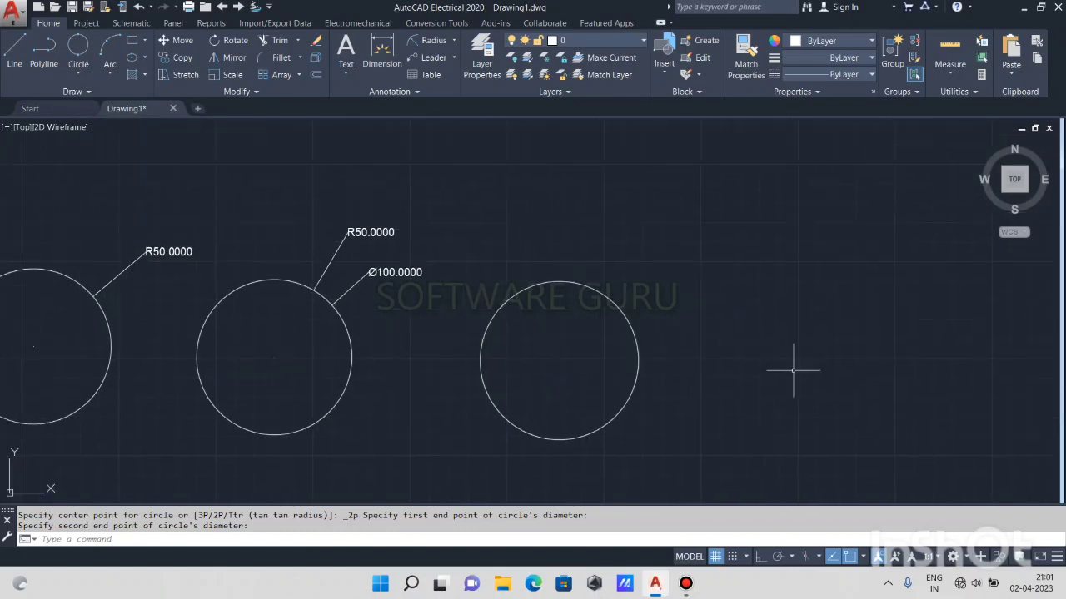
Add a radius dimension to the two-point circle, placing its text outside at the circle's upper right
{"action": "left_click", "coordinate": [439, 39]}
{"action": "left_click", "coordinate": [614, 295]}
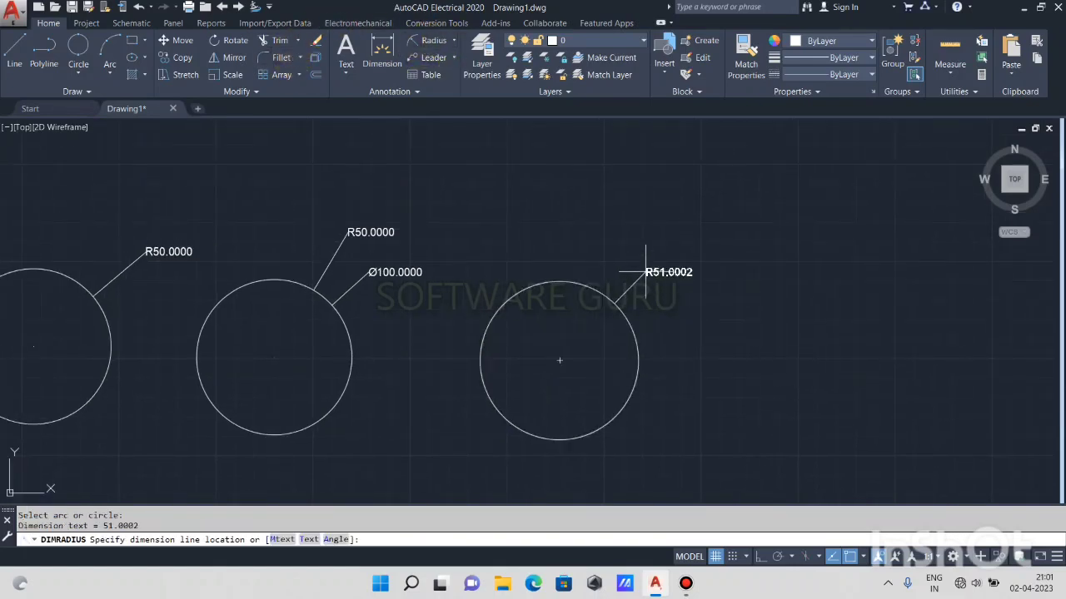
{"action": "left_click", "coordinate": [647, 273]}
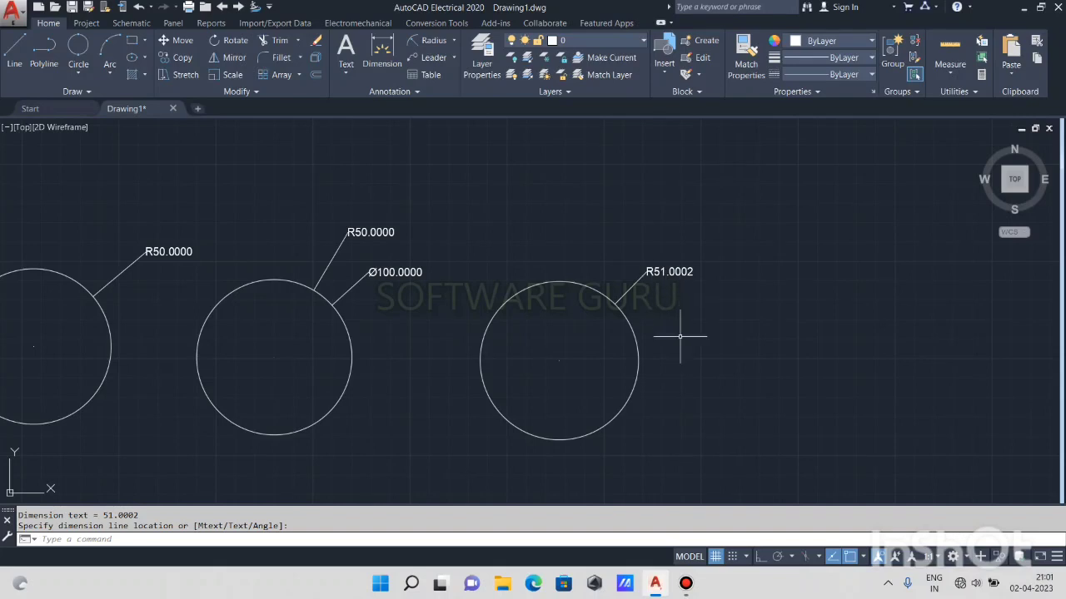
Turn on Ortho mode during a trial line above the two-point circle, and cancel the line
{"action": "middle_click_drag", "start_coordinate": [679, 336], "coordinate": [606, 345]}
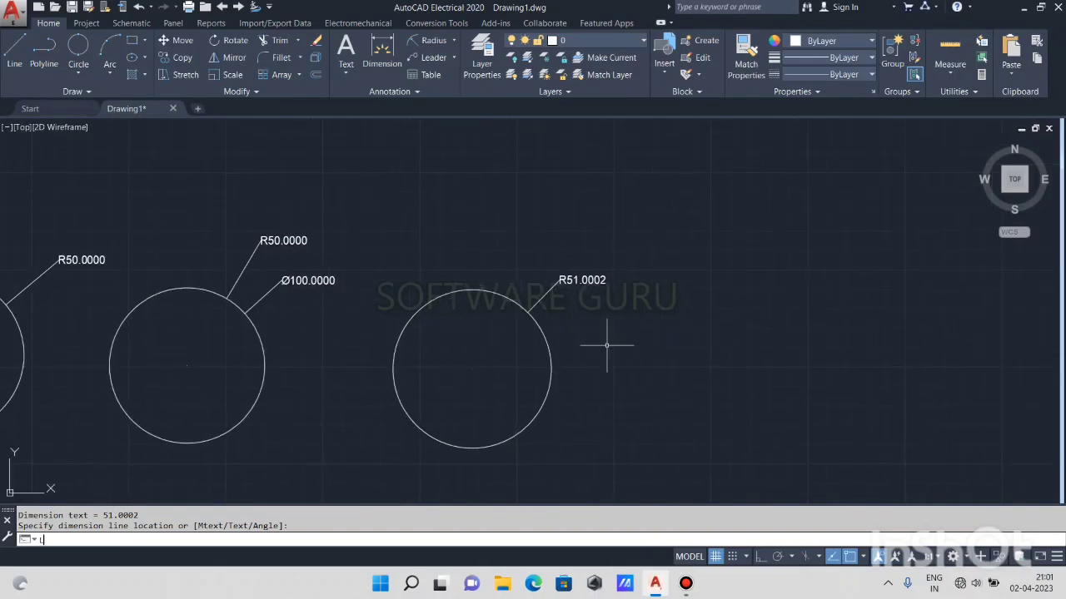
{"action": "key", "text": "Return"}
{"action": "left_click", "coordinate": [581, 167]}
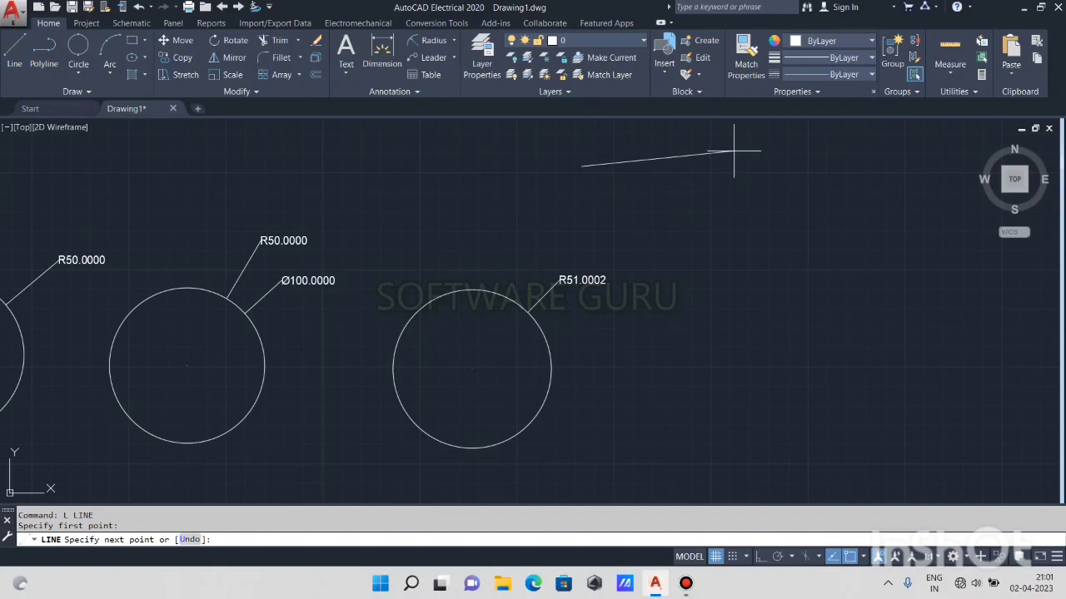
{"action": "key", "text": "F8"}
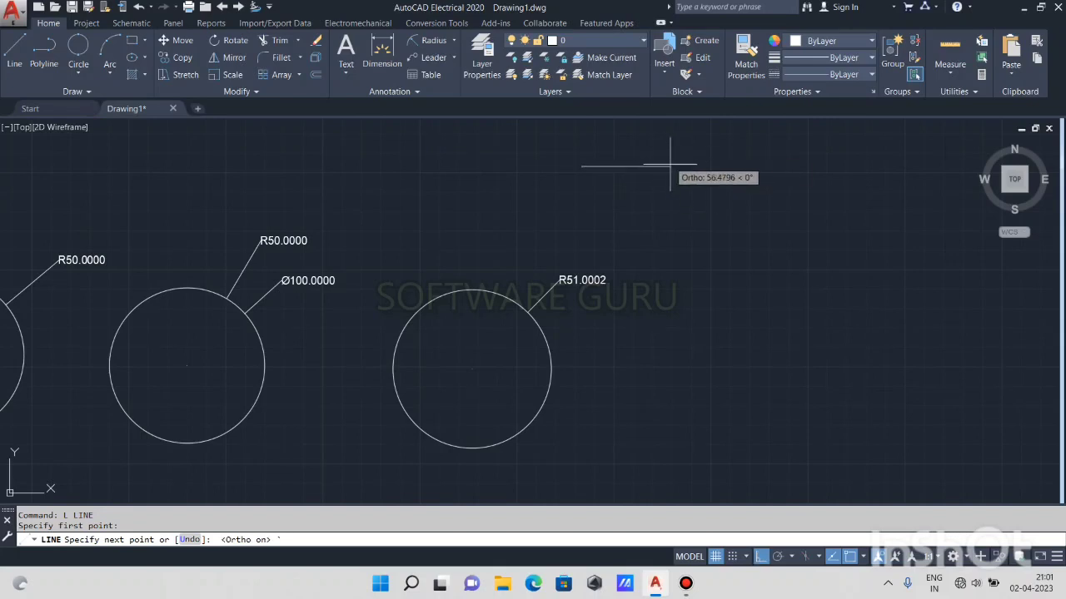
{"action": "key", "text": "Escape"}
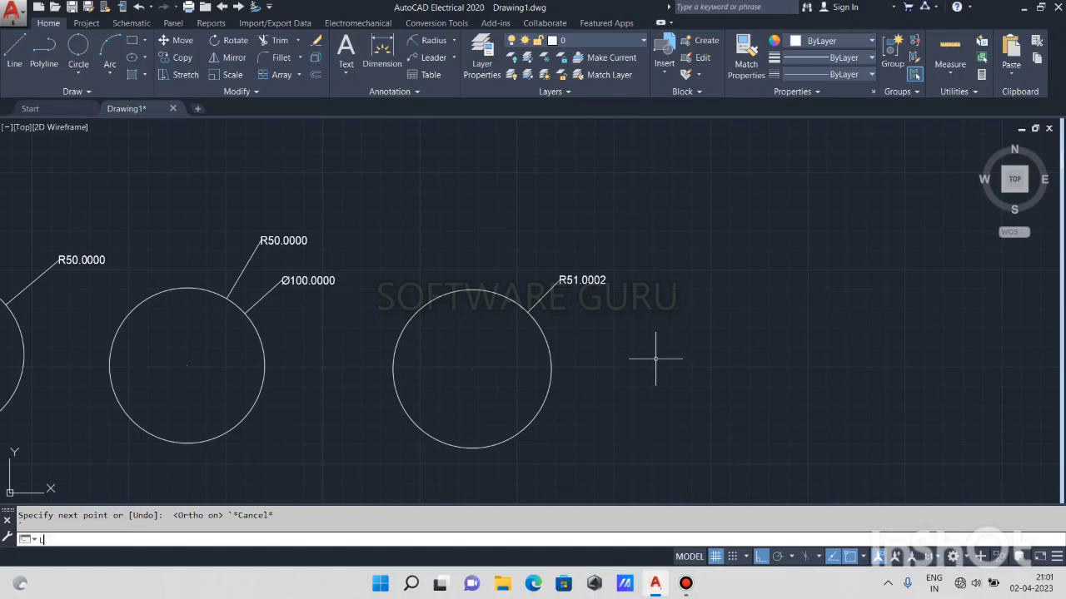
Draw two separate collinear horizontal lines to the right of the two-point circle, leaving a gap between them
{"action": "key", "text": "Return"}
{"action": "left_click", "coordinate": [631, 348]}
{"action": "left_click", "coordinate": [717, 348]}
{"action": "key", "text": "Return"}
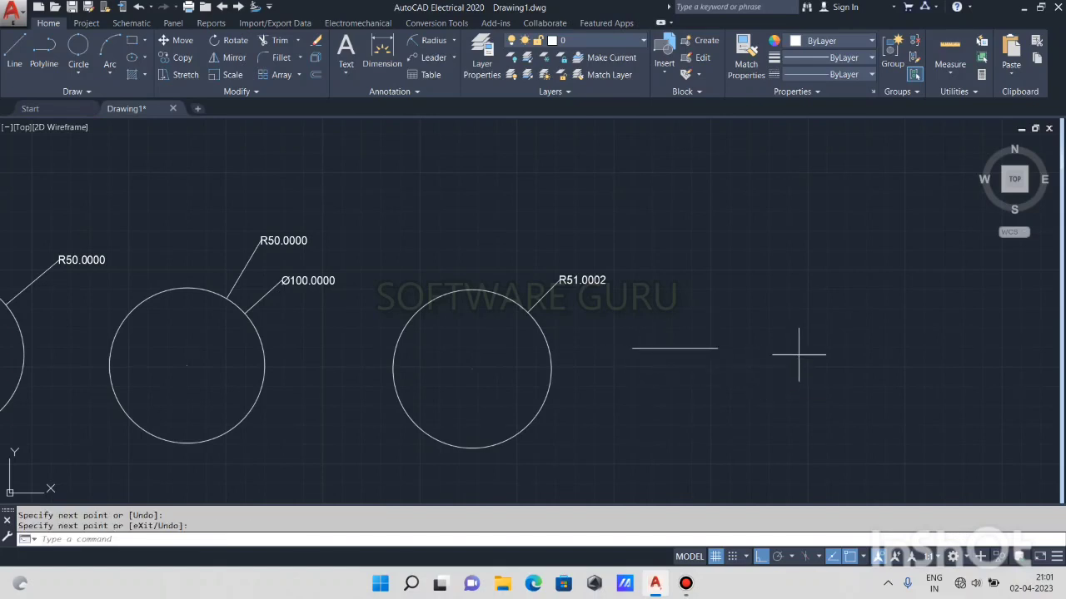
{"action": "key", "text": "Return"}
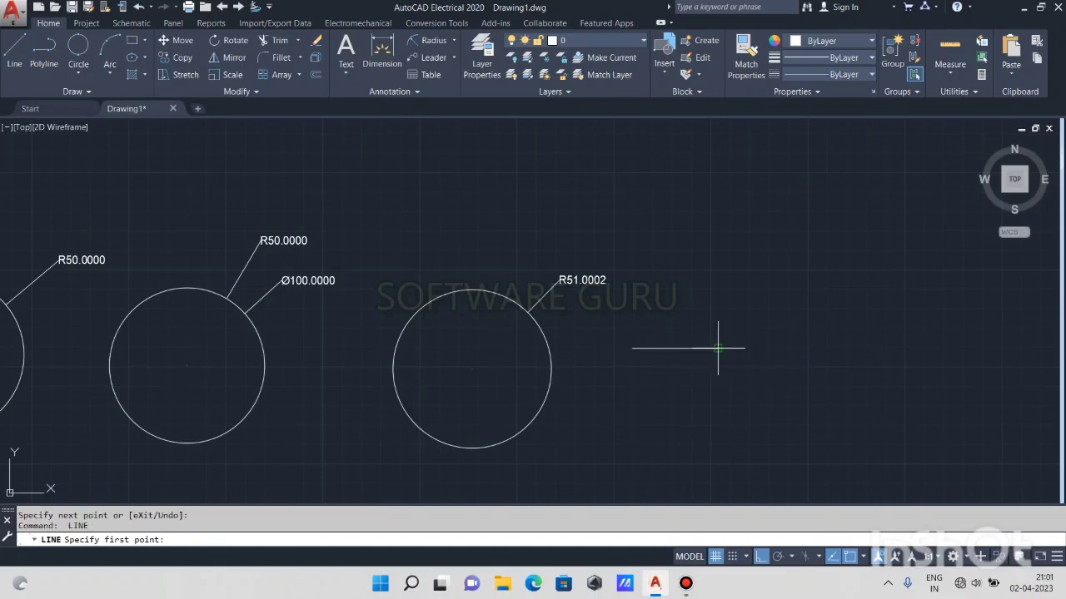
{"action": "left_click", "coordinate": [813, 348]}
{"action": "left_click", "coordinate": [941, 348]}
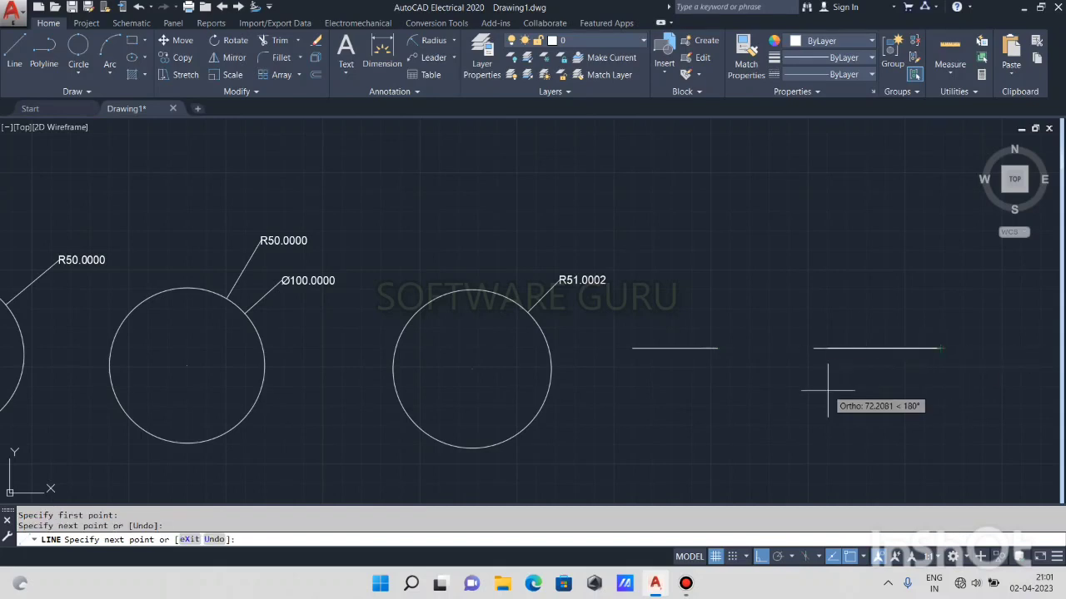
{"action": "key", "text": "Escape"}
Draw a two-point circle spanning the gap between the facing endpoints of the two horizontal lines
{"action": "type", "text": "c"}
{"action": "key", "text": "Return"}
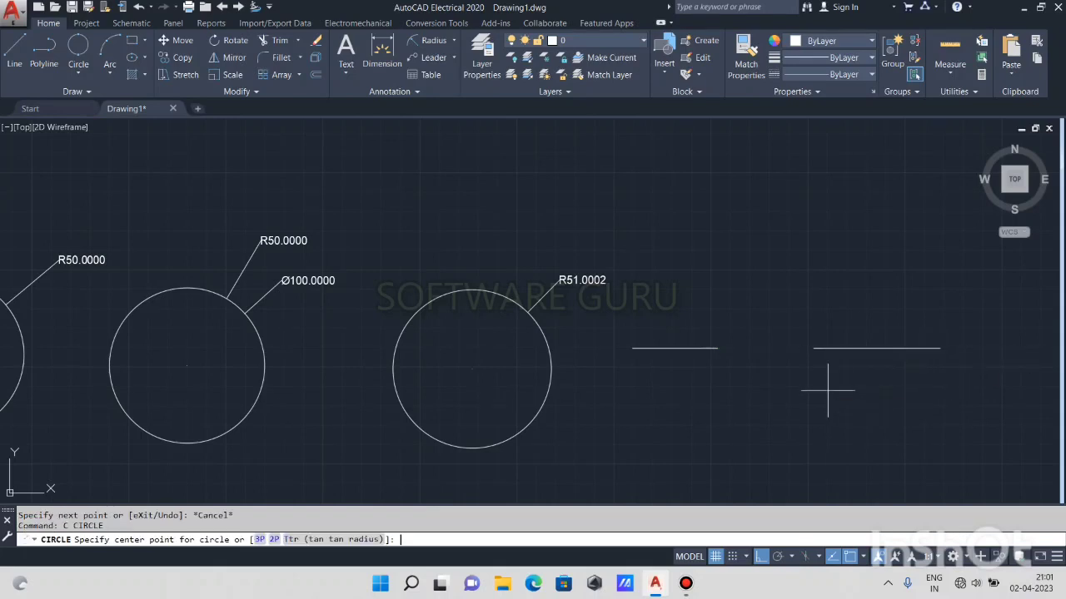
{"action": "left_click", "coordinate": [273, 541]}
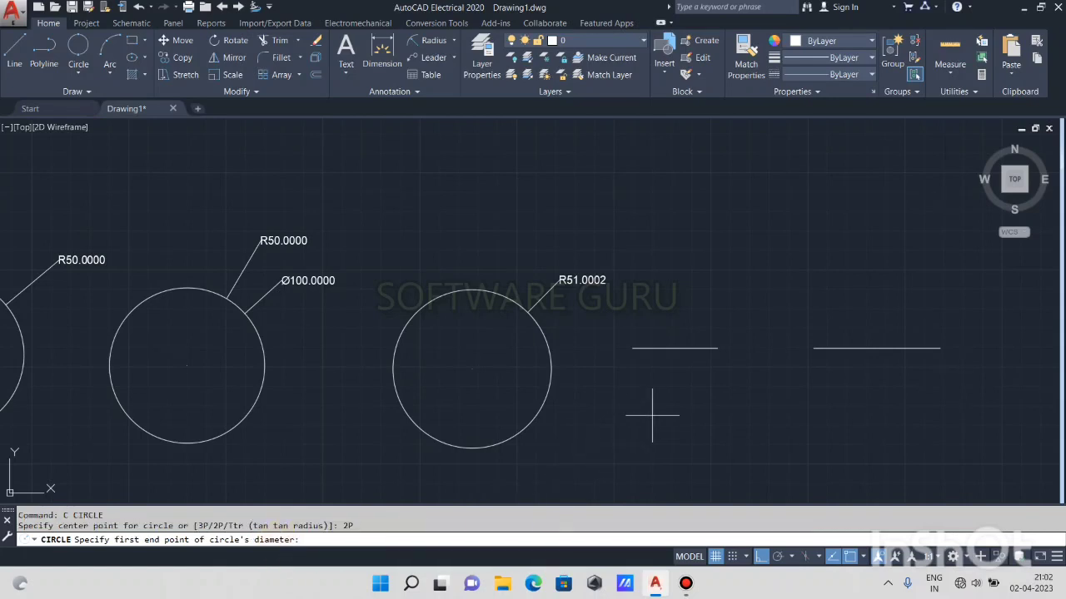
{"action": "left_click", "coordinate": [718, 348]}
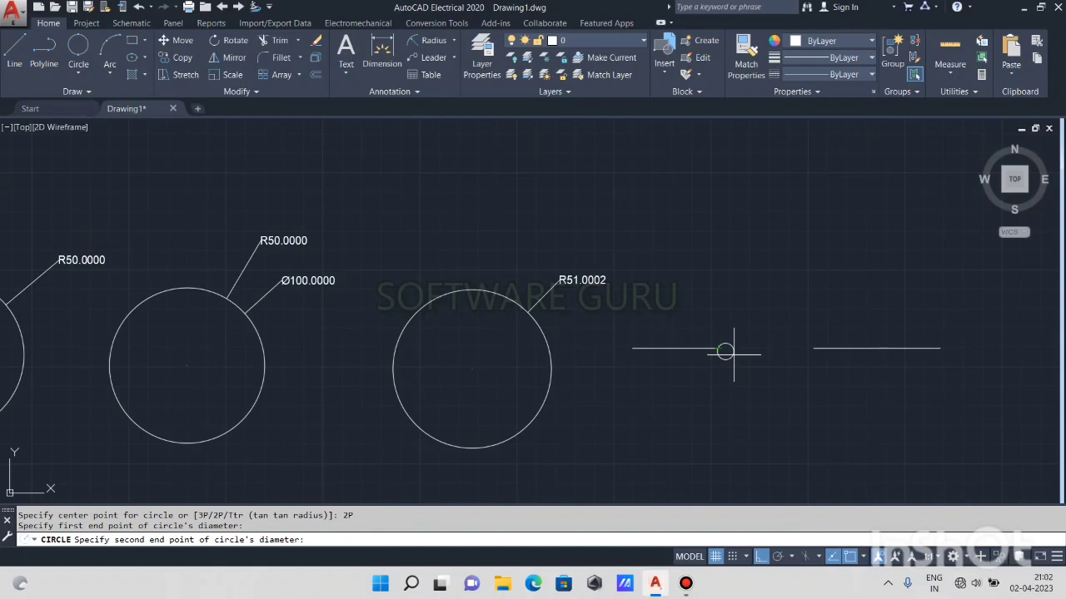
{"action": "left_click", "coordinate": [813, 348]}
{"action": "middle_click_drag", "start_coordinate": [844, 416], "coordinate": [744, 409]}
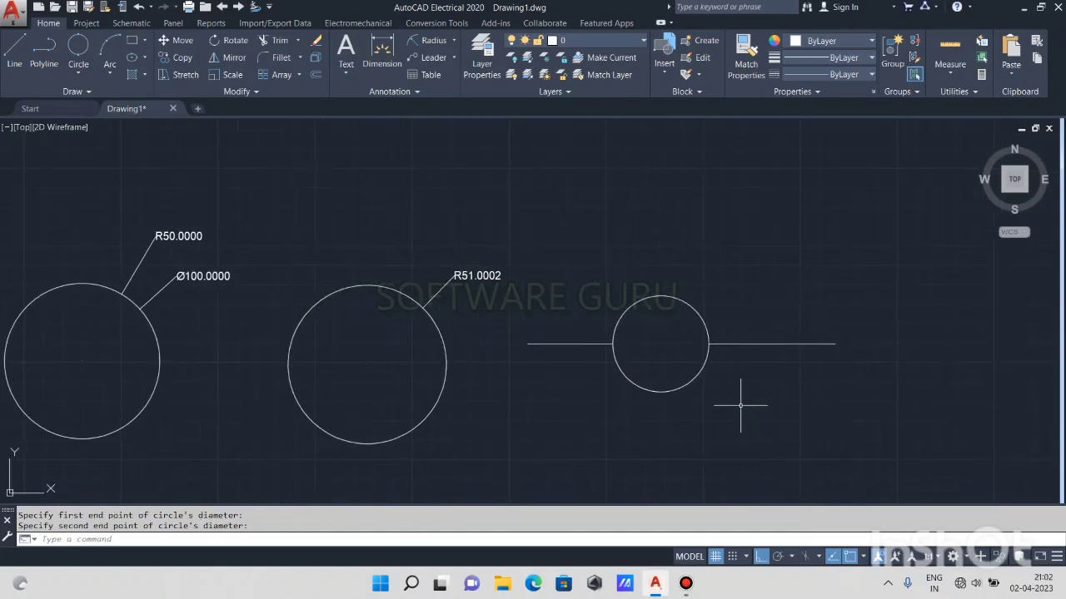
Add a radius dimension to the circle between the two lines, placing its text at the circle's upper right
{"action": "scroll", "coordinate": [753, 392], "scroll_direction": "down", "scroll_amount": 2}
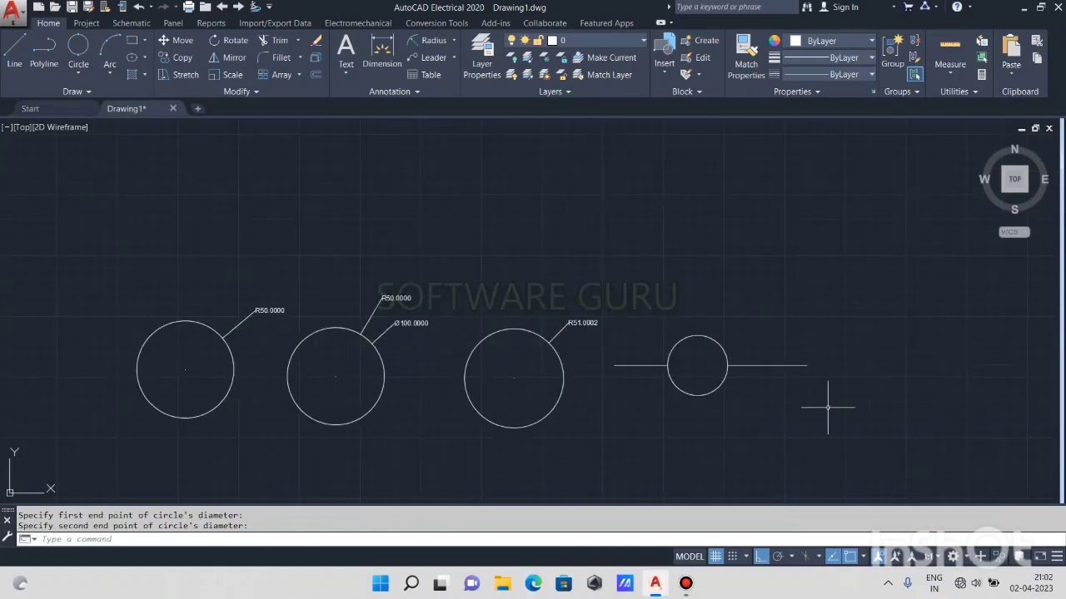
{"action": "middle_click_drag", "start_coordinate": [827, 406], "coordinate": [701, 400]}
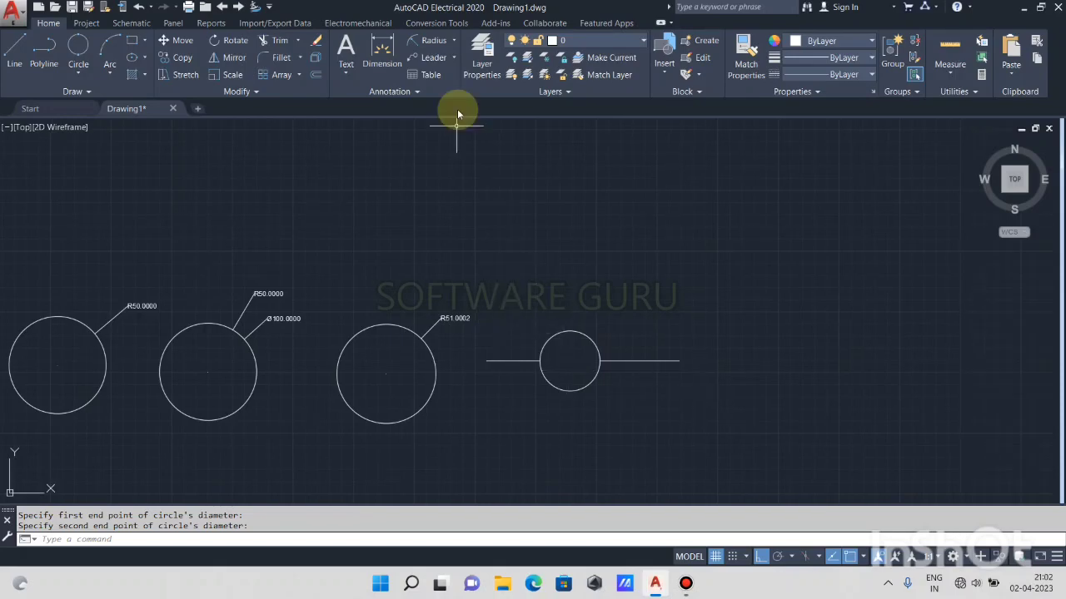
{"action": "left_click", "coordinate": [434, 42]}
{"action": "left_click", "coordinate": [586, 342]}
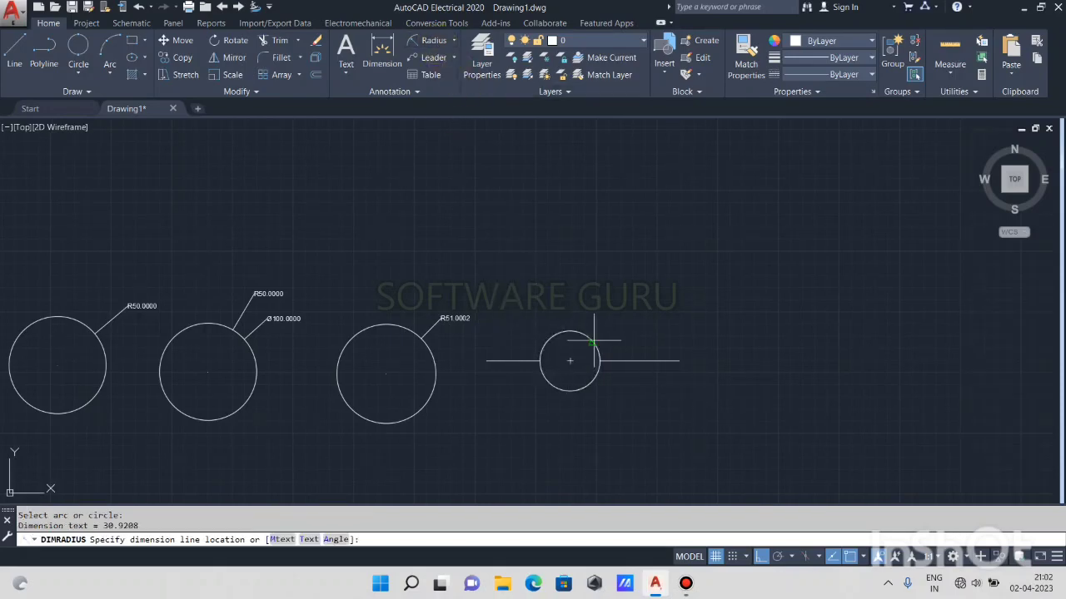
{"action": "left_click", "coordinate": [603, 335]}
{"action": "scroll", "coordinate": [602, 337], "scroll_direction": "up", "scroll_amount": 4}
{"action": "scroll", "coordinate": [591, 344], "scroll_direction": "down", "scroll_amount": 2}
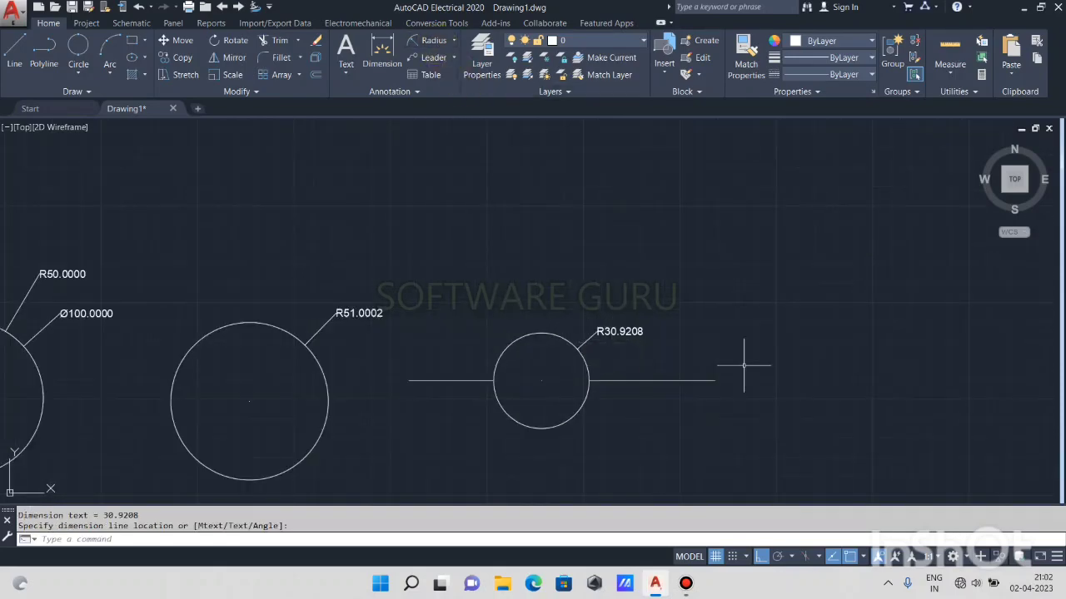
Draw a third collinear horizontal line beyond a gap on the right, and a vertical line above the middle of that gap
{"action": "middle_click_drag", "start_coordinate": [745, 364], "coordinate": [678, 347]}
{"action": "scroll", "coordinate": [666, 346], "scroll_direction": "down", "scroll_amount": 2}
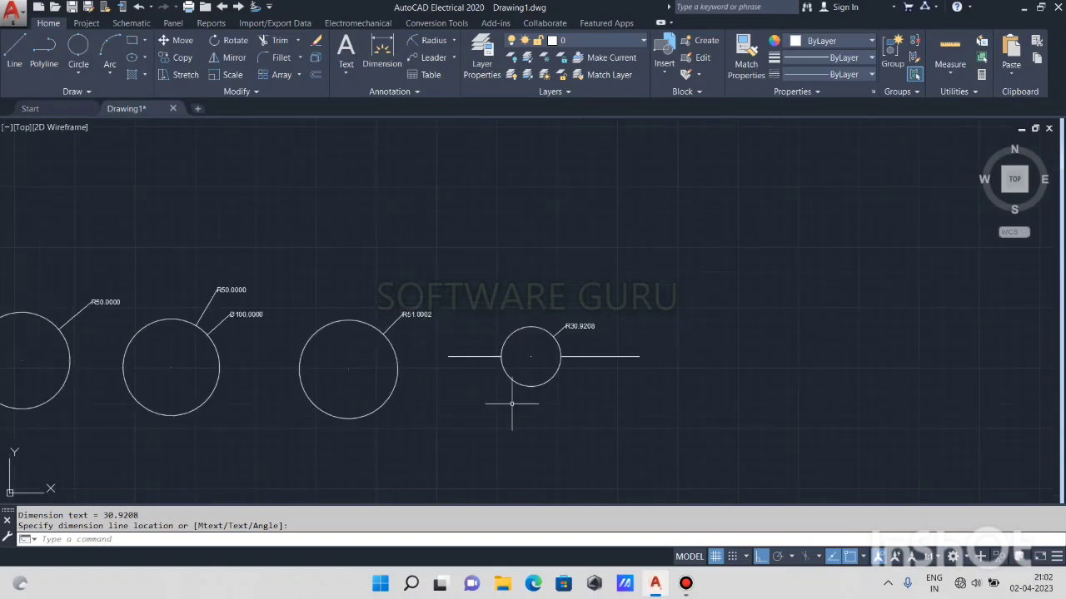
{"action": "mouse_move", "coordinate": [698, 419]}
{"action": "middle_mouse_down"}
{"action": "mouse_move", "coordinate": [637, 419]}
{"action": "mouse_move", "coordinate": [569, 436]}
{"action": "middle_mouse_up"}
{"action": "scroll", "coordinate": [569, 436], "scroll_direction": "down", "scroll_amount": 2}
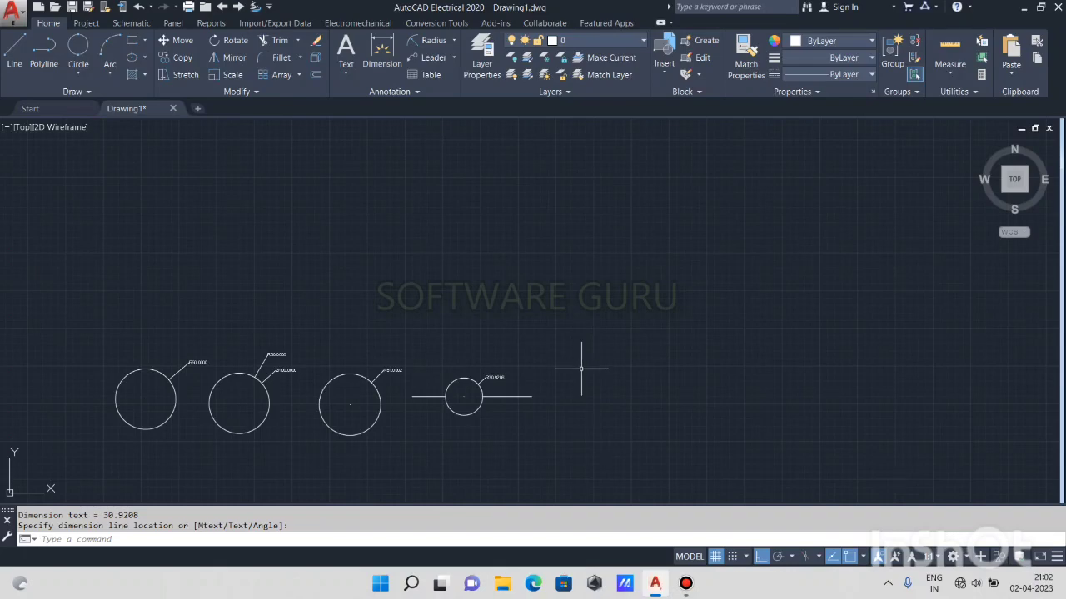
{"action": "key", "text": "Return"}
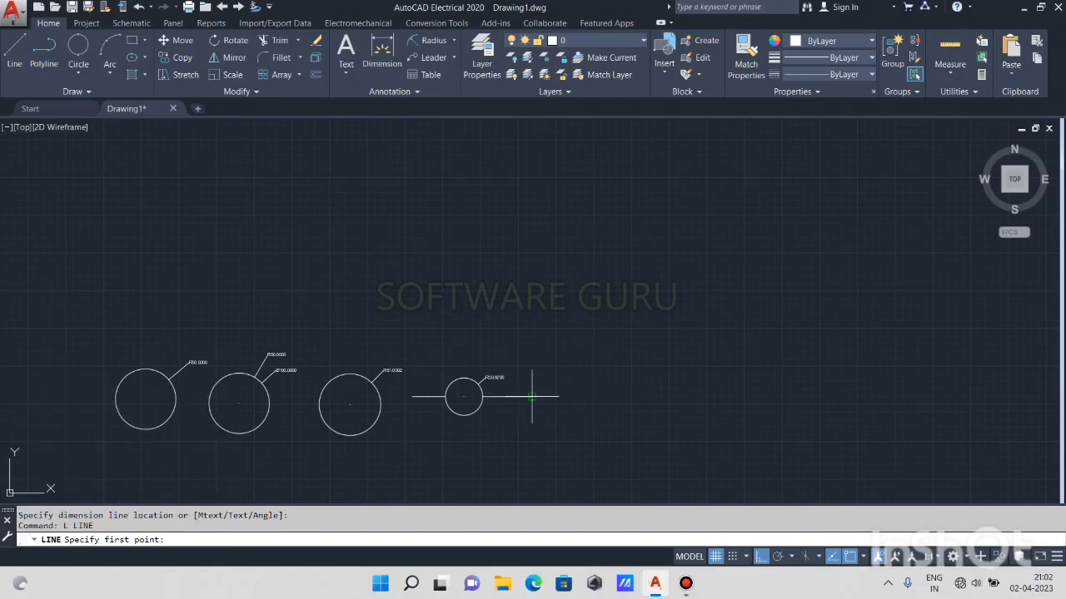
{"action": "left_click", "coordinate": [615, 397]}
{"action": "left_click", "coordinate": [692, 397]}
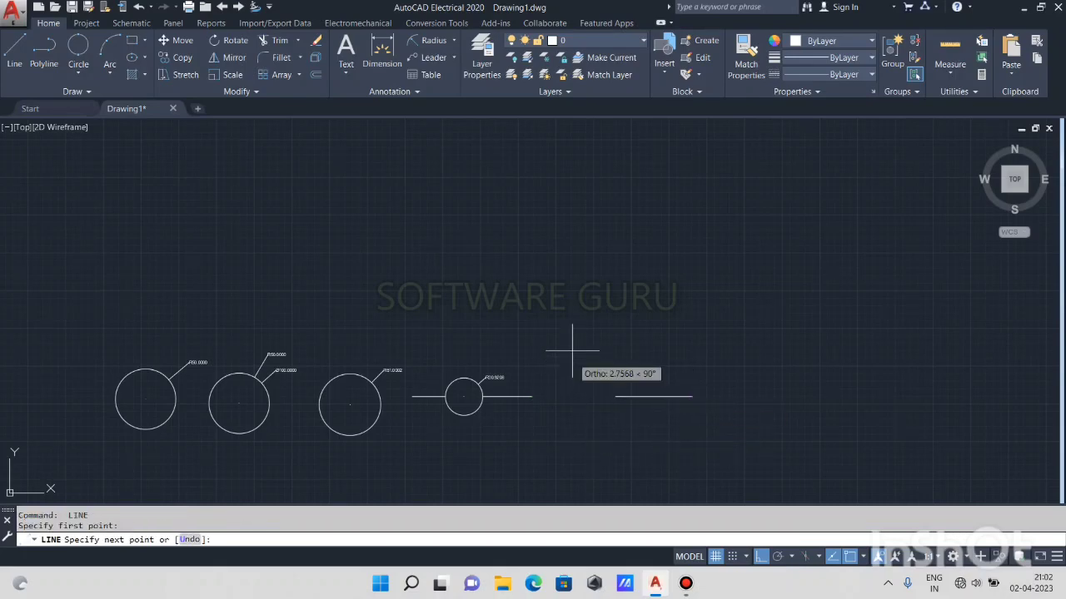
{"action": "left_click", "coordinate": [572, 316]}
{"action": "key", "text": "Escape"}
{"action": "scroll", "coordinate": [574, 358], "scroll_direction": "up", "scroll_amount": 4}
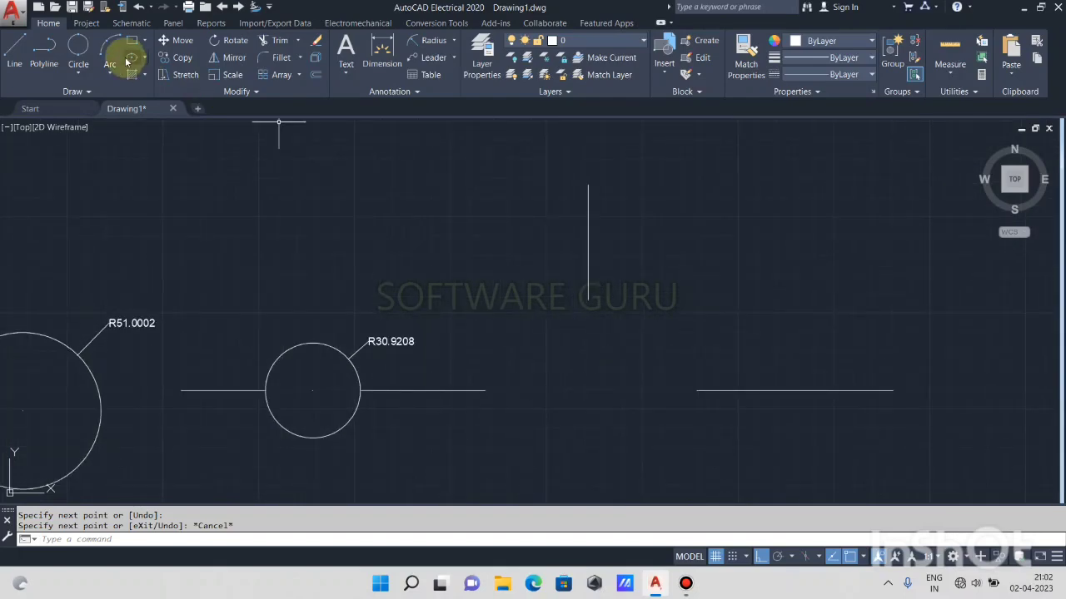
Draw a 3-Point circle through the gap-facing ends of the two horizontal lines and the lower end of the vertical line
{"action": "left_click", "coordinate": [78, 72]}
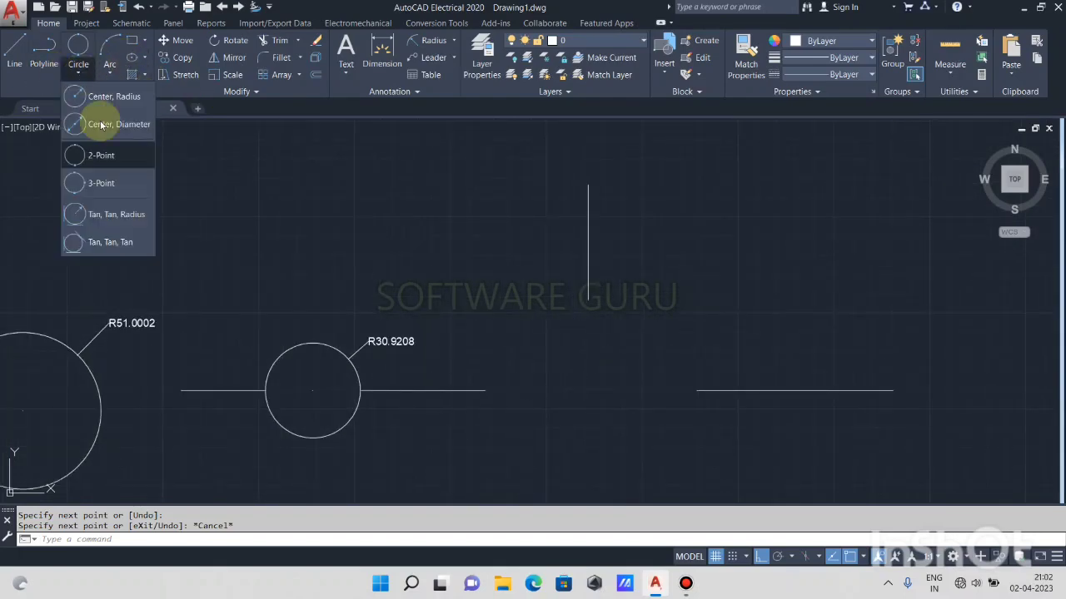
{"action": "left_click", "coordinate": [119, 185]}
{"action": "left_click", "coordinate": [485, 390]}
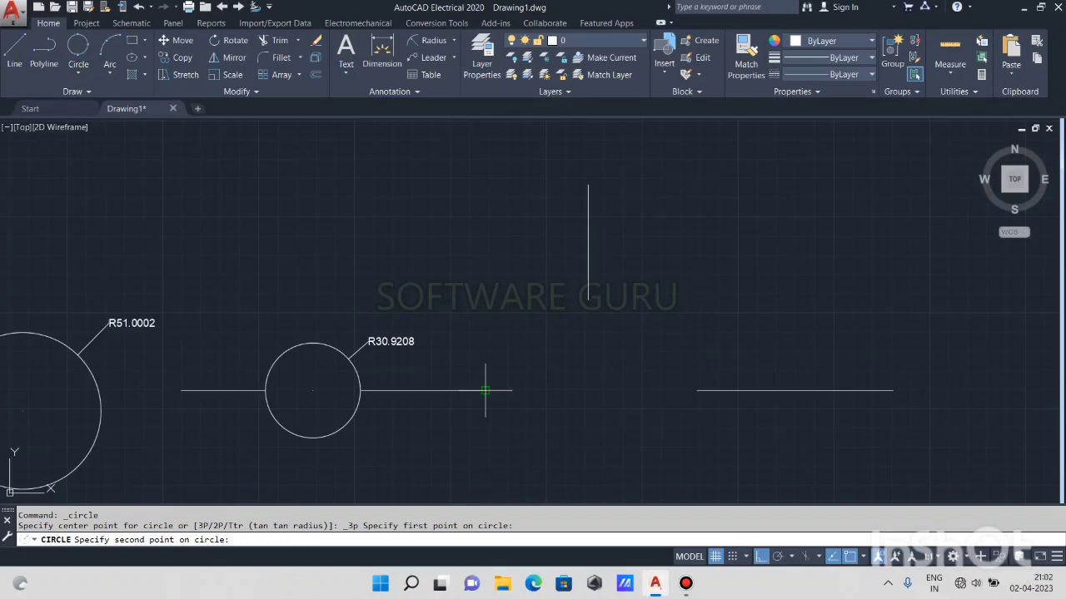
{"action": "left_click", "coordinate": [588, 299]}
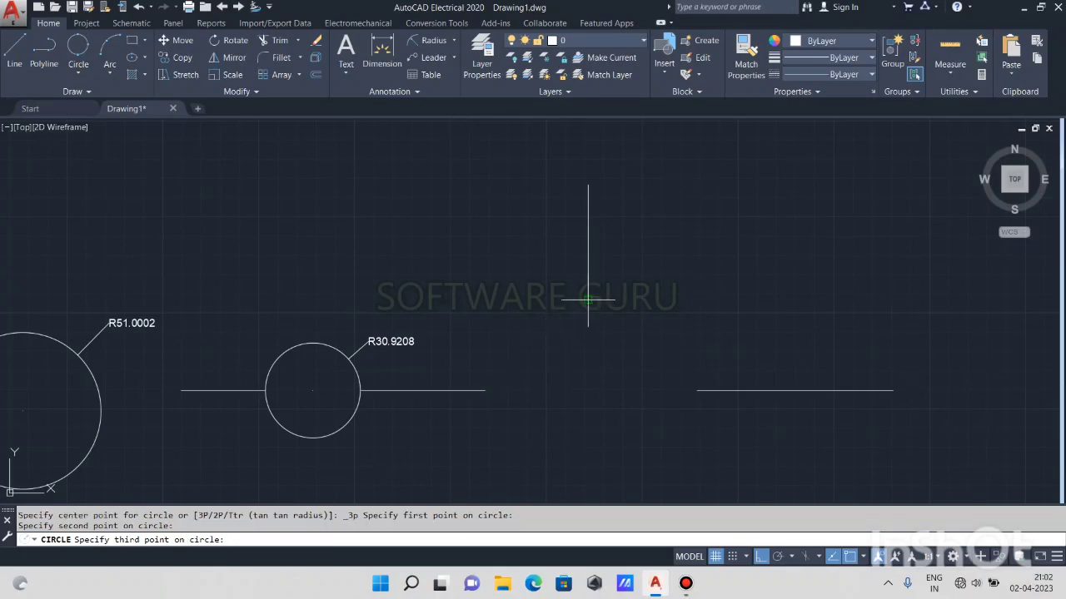
{"action": "left_click", "coordinate": [697, 390]}
{"action": "scroll", "coordinate": [685, 341], "scroll_direction": "down", "scroll_amount": 4}
{"action": "middle_click_drag", "start_coordinate": [700, 358], "coordinate": [648, 280]}
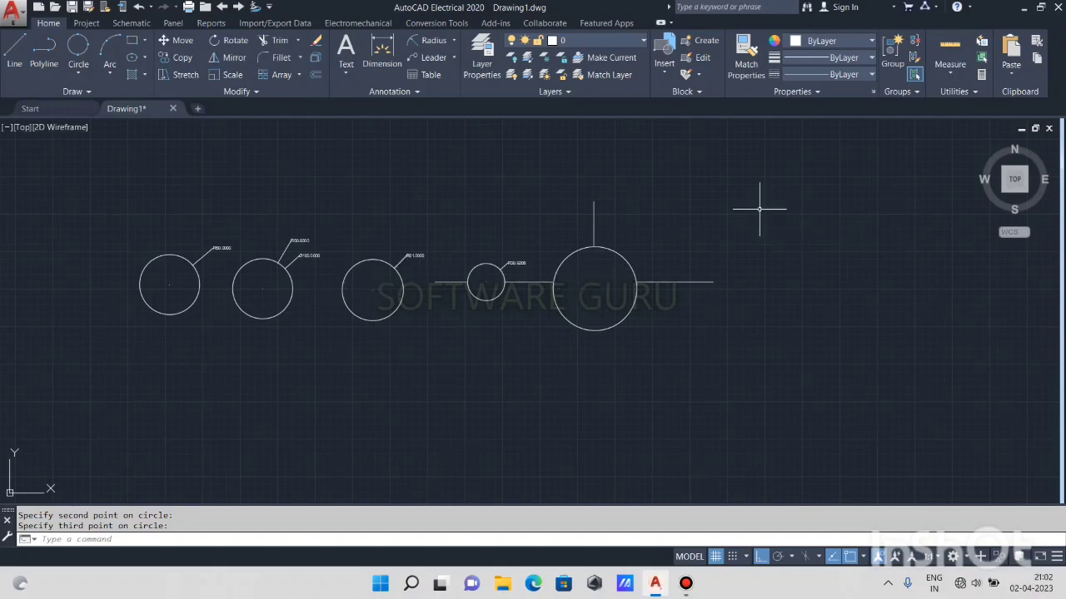
Erase all circles, lines and dimensions to the right of the first radius-dimensioned circle, keeping that circle
{"action": "left_click", "coordinate": [744, 185]}
{"action": "left_click", "coordinate": [255, 374]}
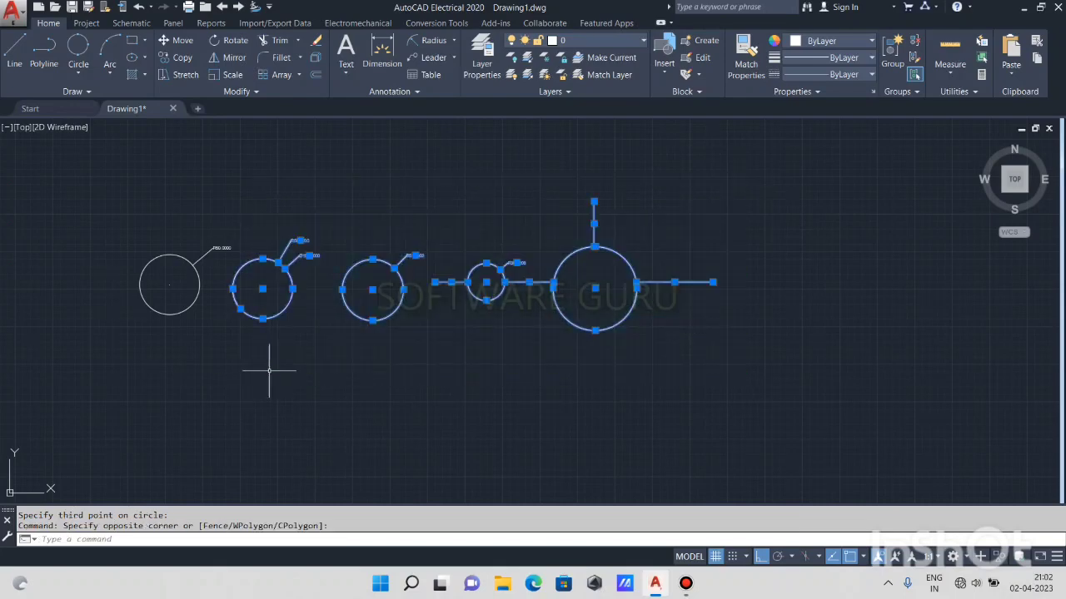
{"action": "key", "text": "Delete"}
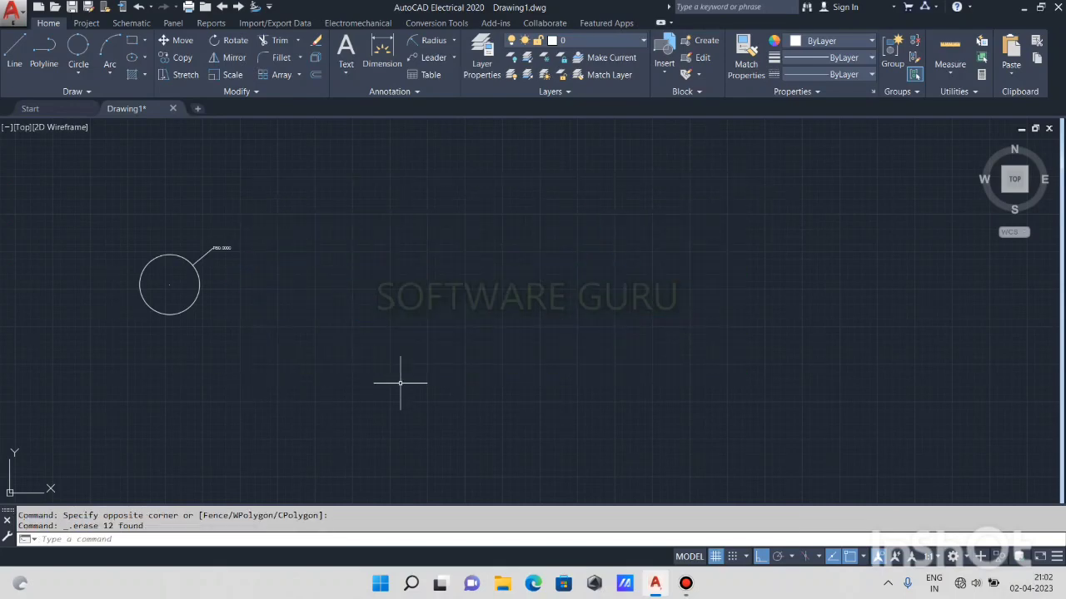